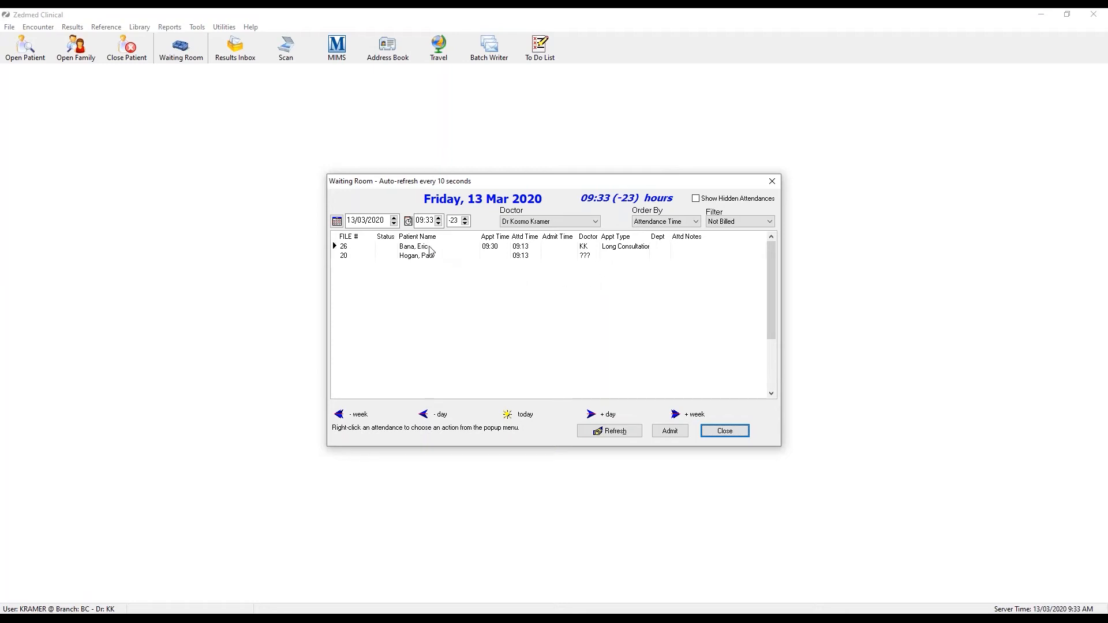
# Admit the 09:30 waiting patient from the Waiting Room and open their record.
pyautogui.click(421, 251)
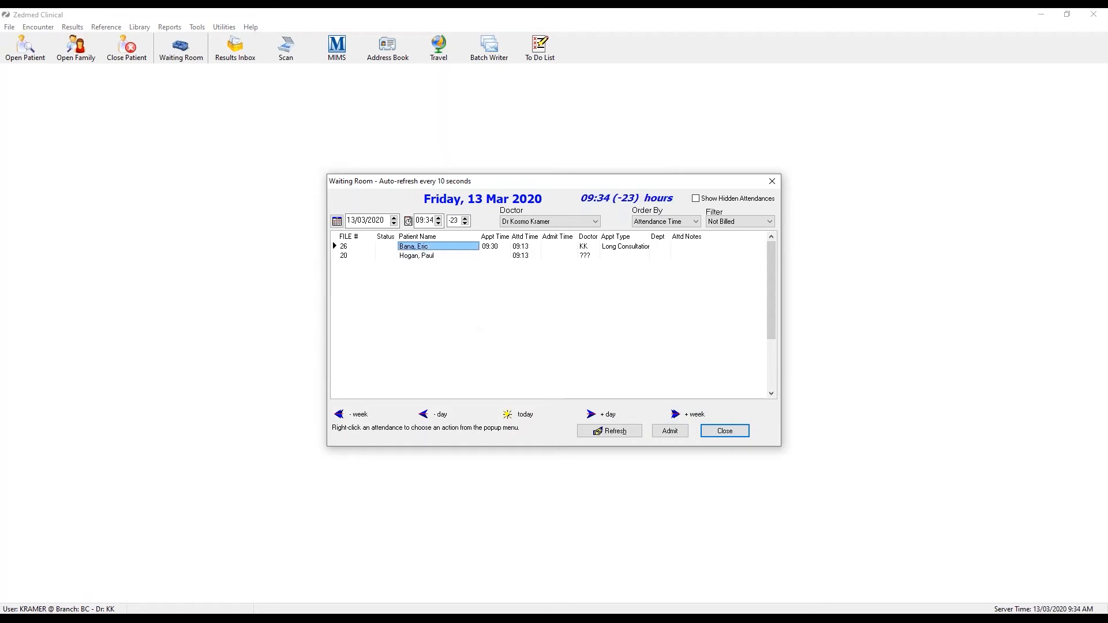
pyautogui.rightClick(445, 251)
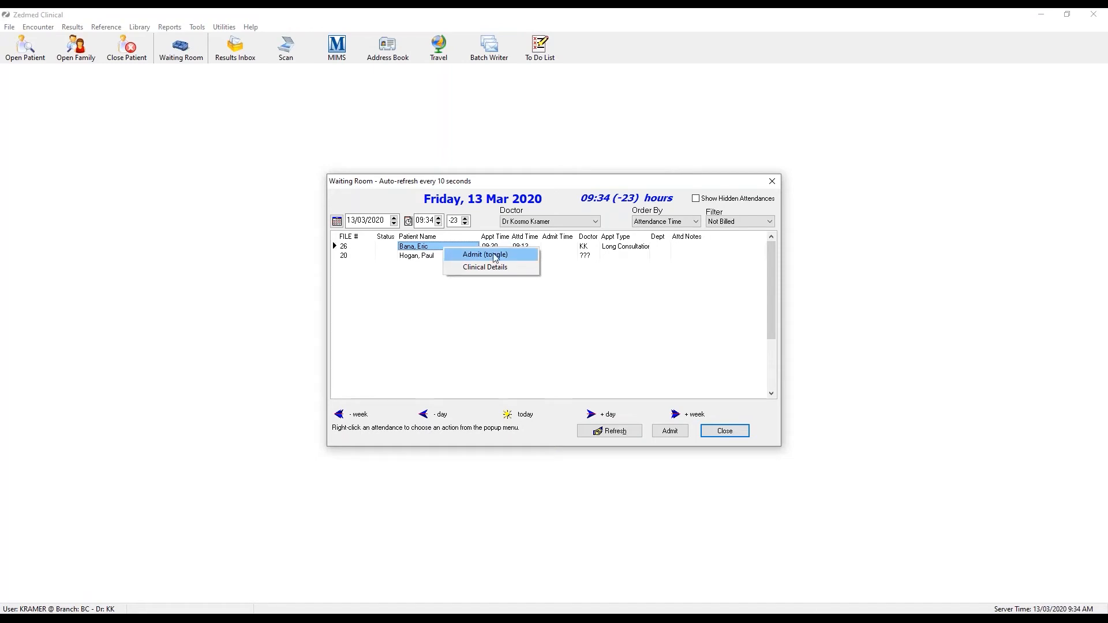
pyautogui.click(524, 258)
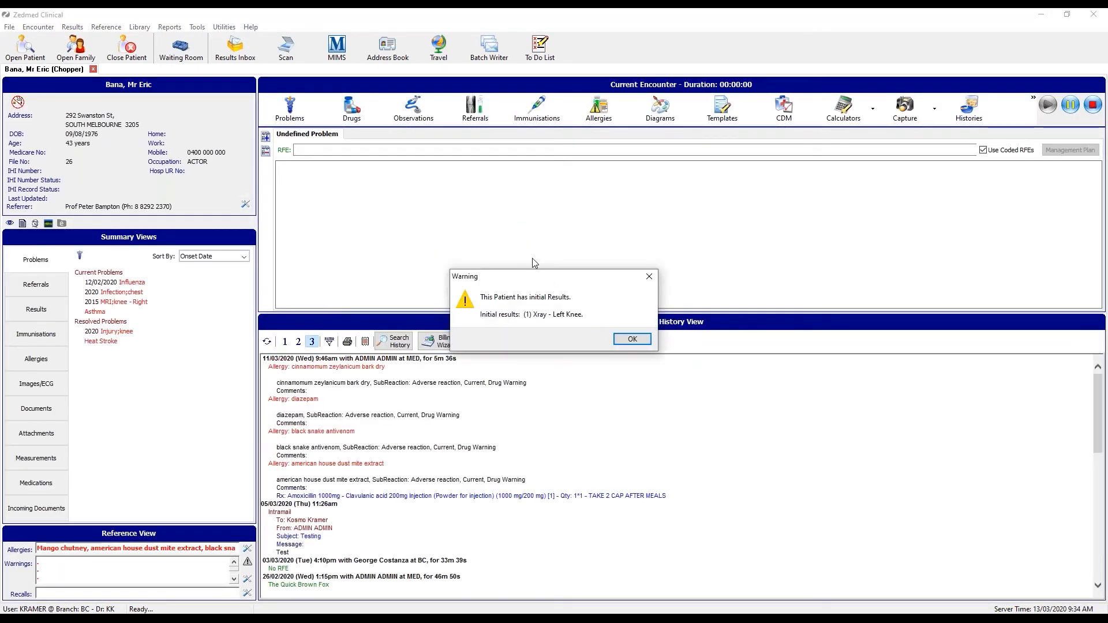
# Acknowledge the initial-results warning with OK.
pyautogui.click(631, 339)
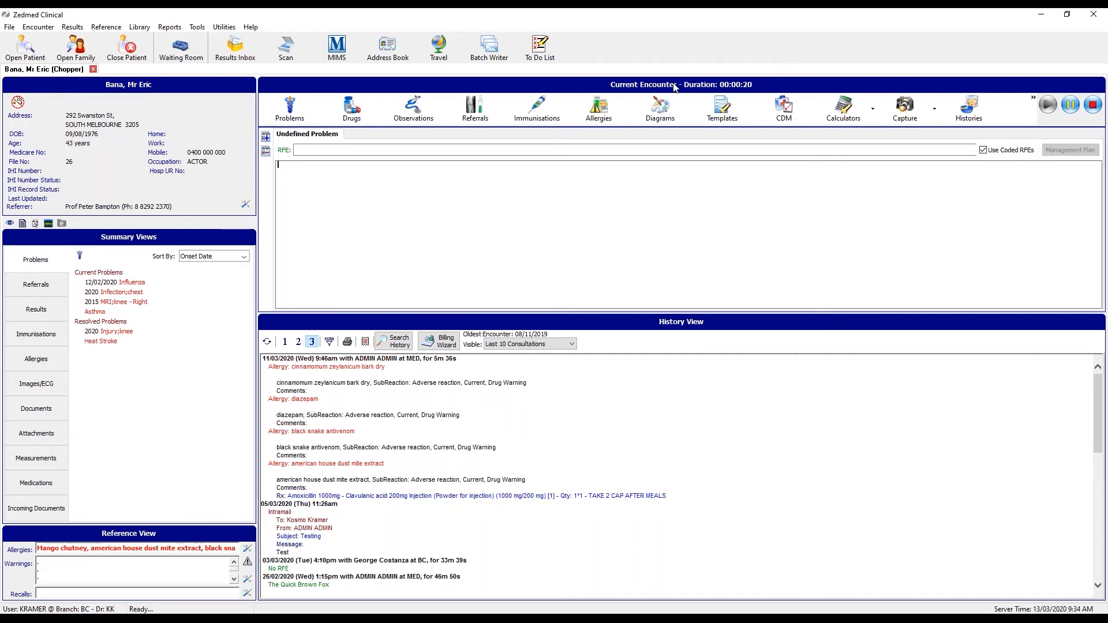
# Show the Waiting Room list with today's 09:30 and 09:13 attendances.
pyautogui.click(189, 60)
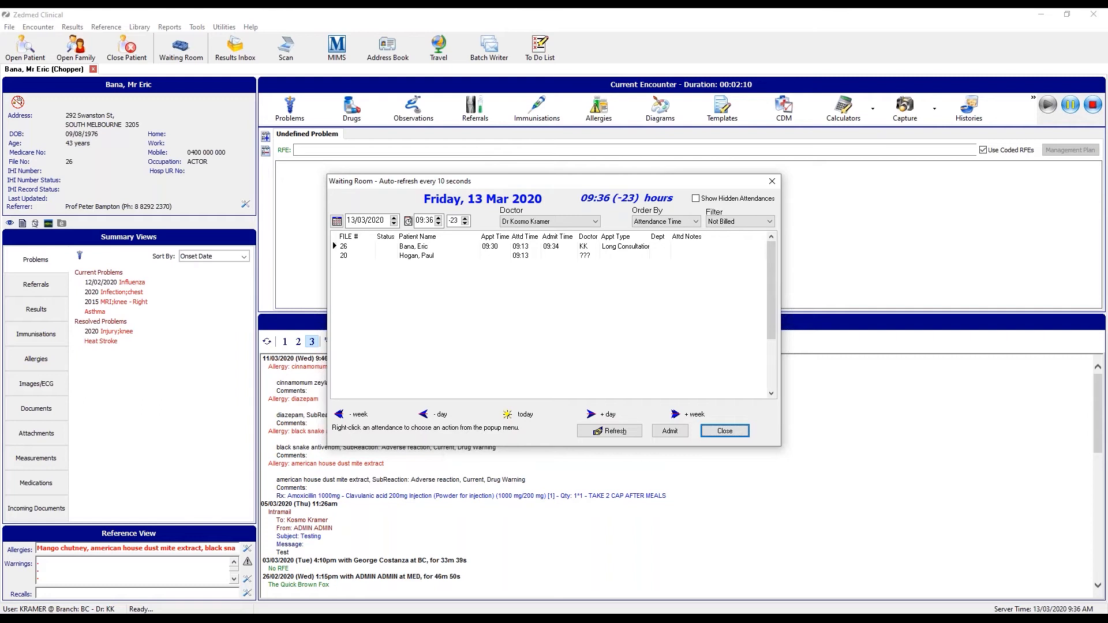
# Open the 09:13 patient's Clinical Details without admitting them.
pyautogui.rightClick(428, 258)
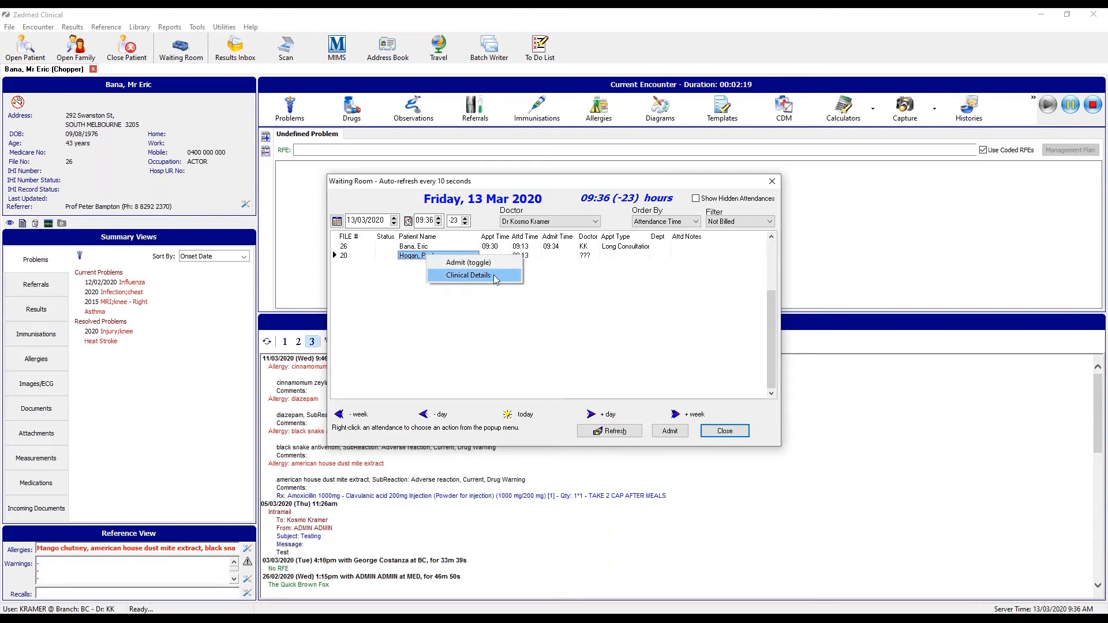
pyautogui.click(441, 276)
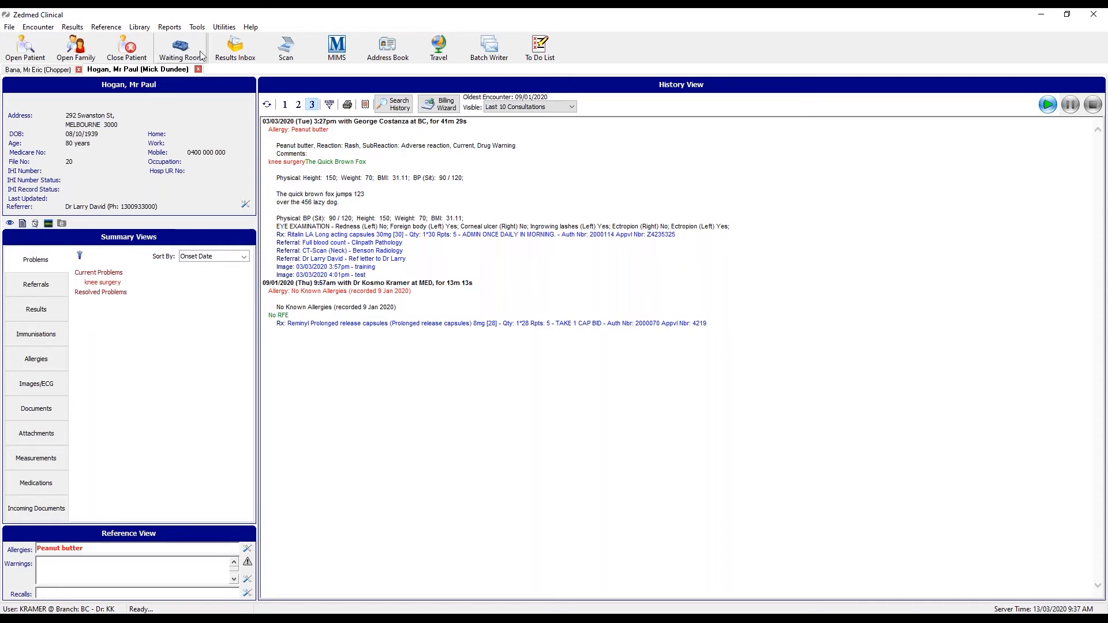
# Reopen the Waiting Room and open the admitted 09:30 patient's Clinical Details.
pyautogui.click(182, 52)
pyautogui.rightClick(418, 248)
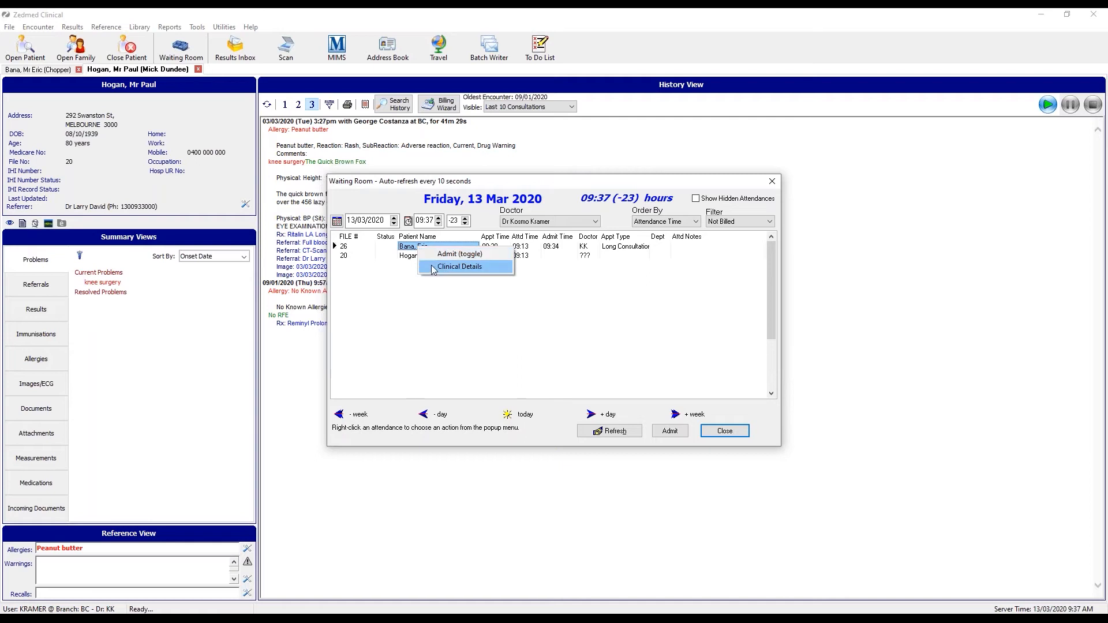
pyautogui.click(486, 267)
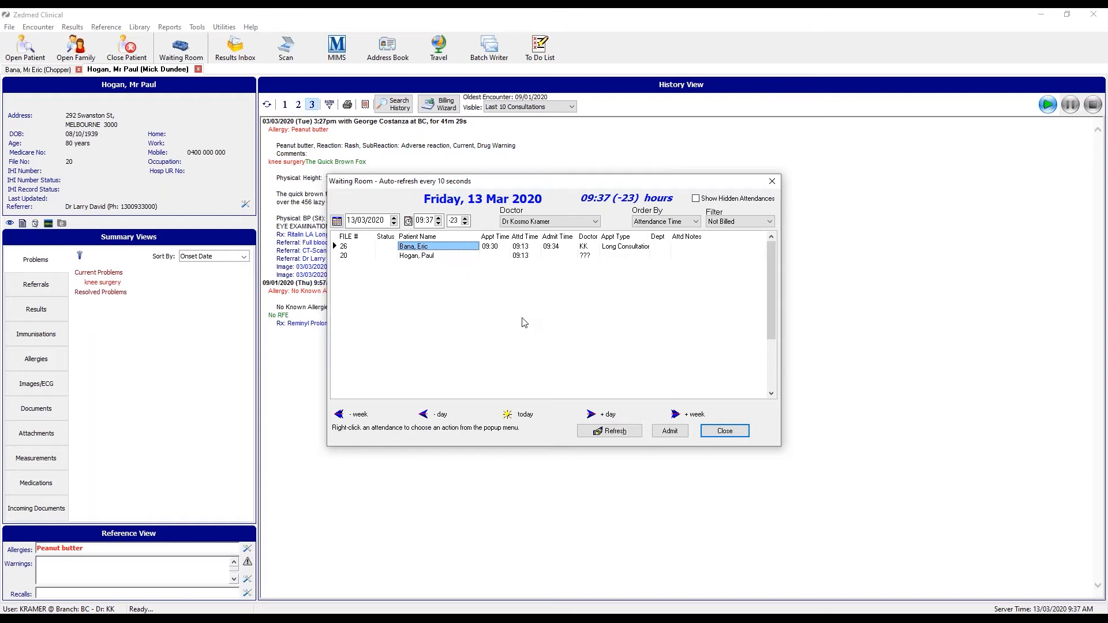
pyautogui.click(696, 222)
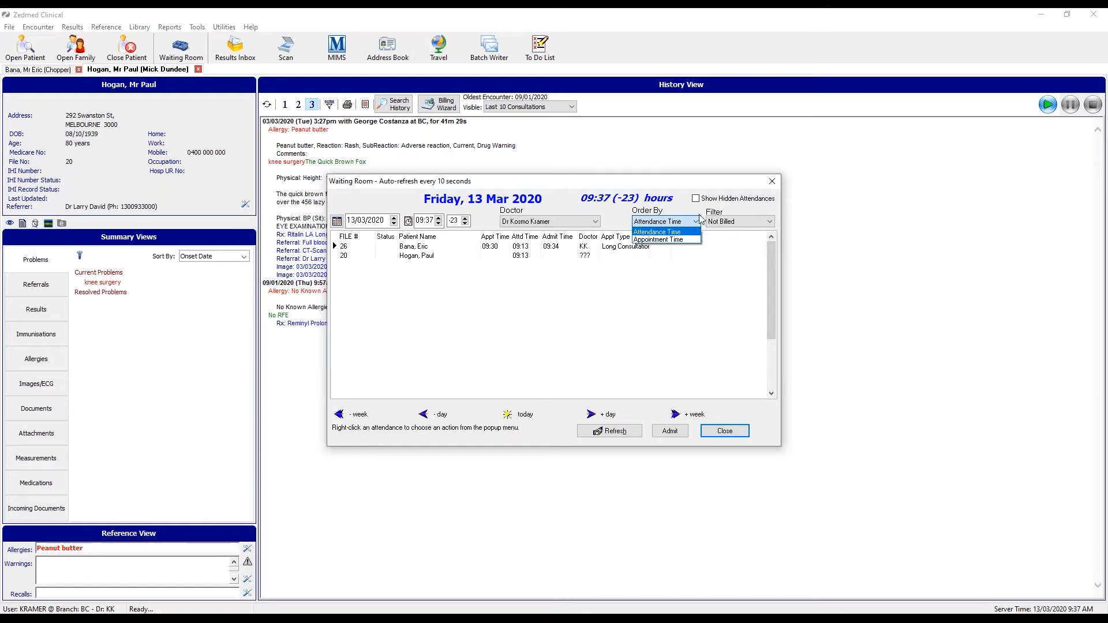
pyautogui.click(769, 221)
pyautogui.click(771, 223)
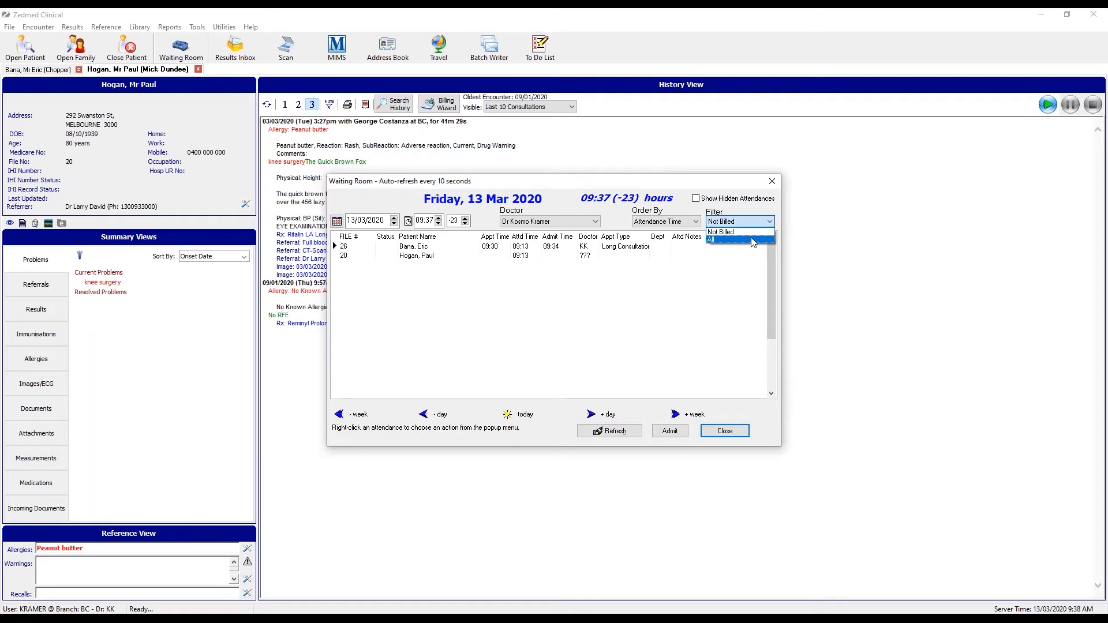
pyautogui.click(568, 324)
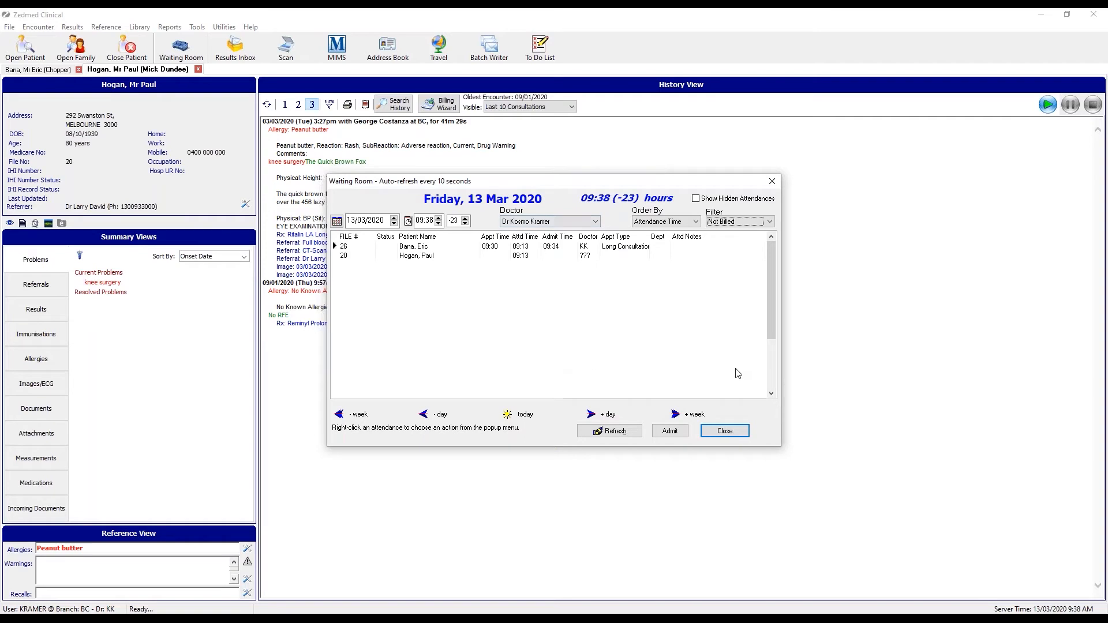
# Close the Waiting Room and the second patient's tab, then open the Results Inbox.
pyautogui.click(725, 433)
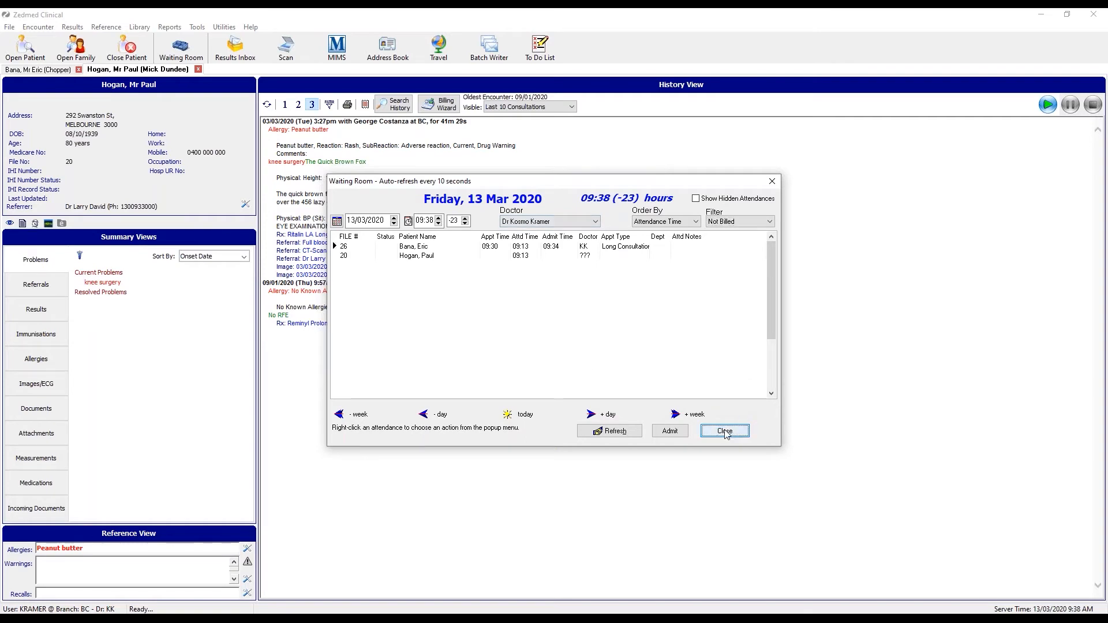
pyautogui.click(197, 70)
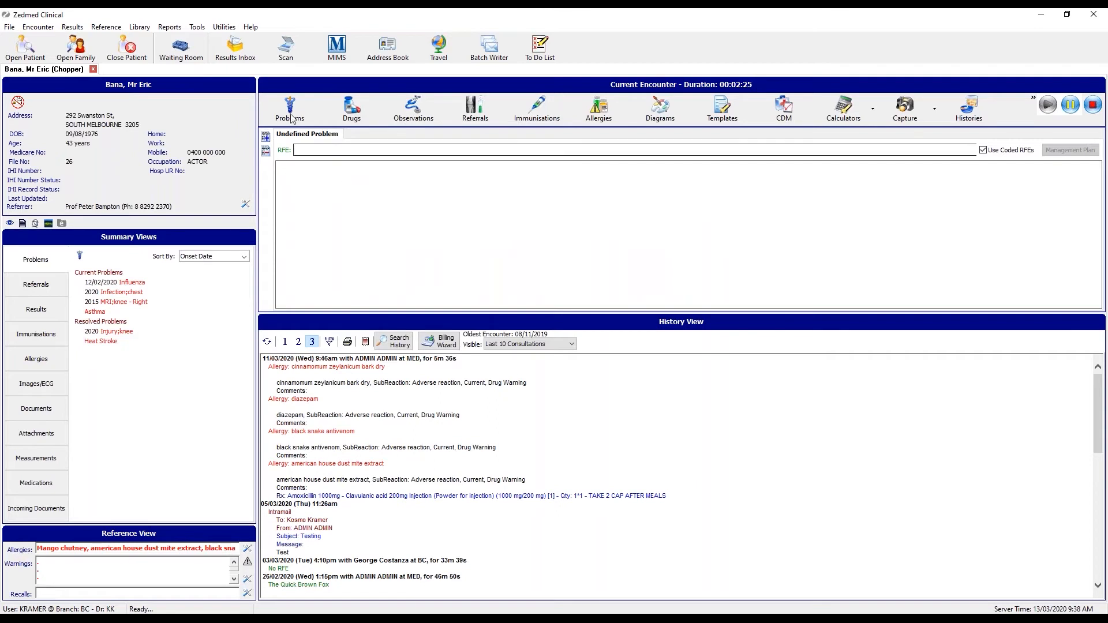
pyautogui.click(237, 49)
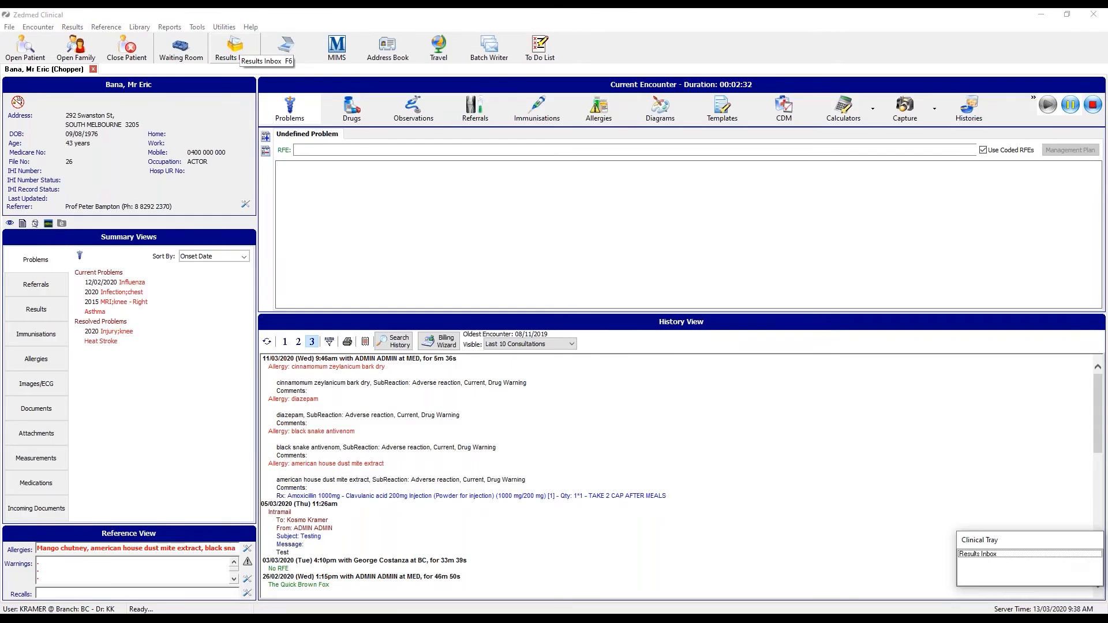
pyautogui.click(985, 554)
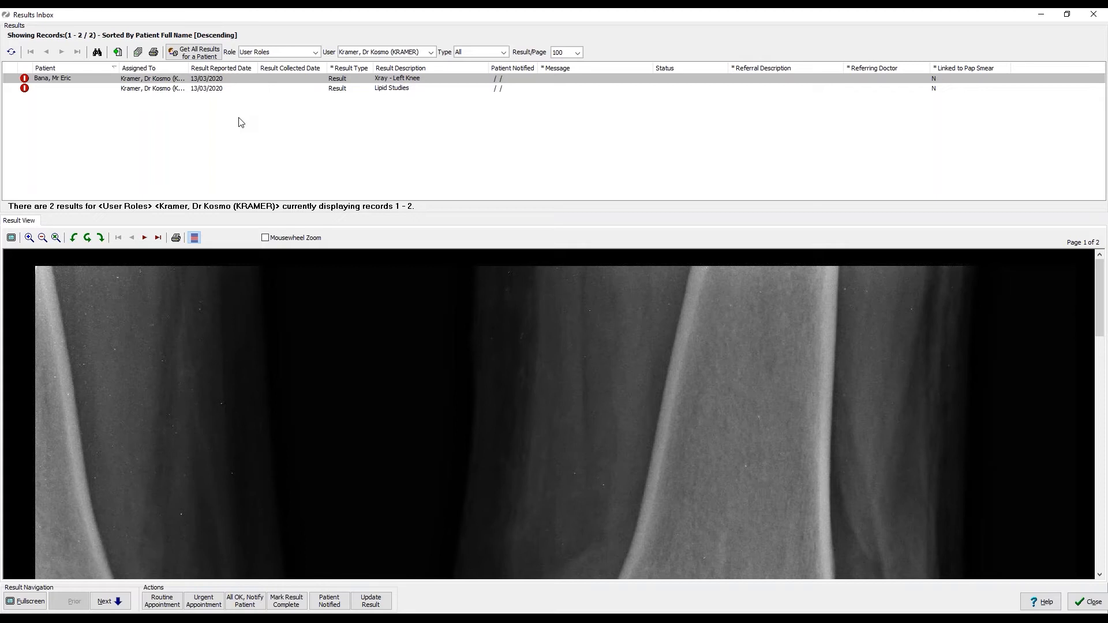
# Display the Lipid Studies report in the Result View.
pyautogui.click(67, 89)
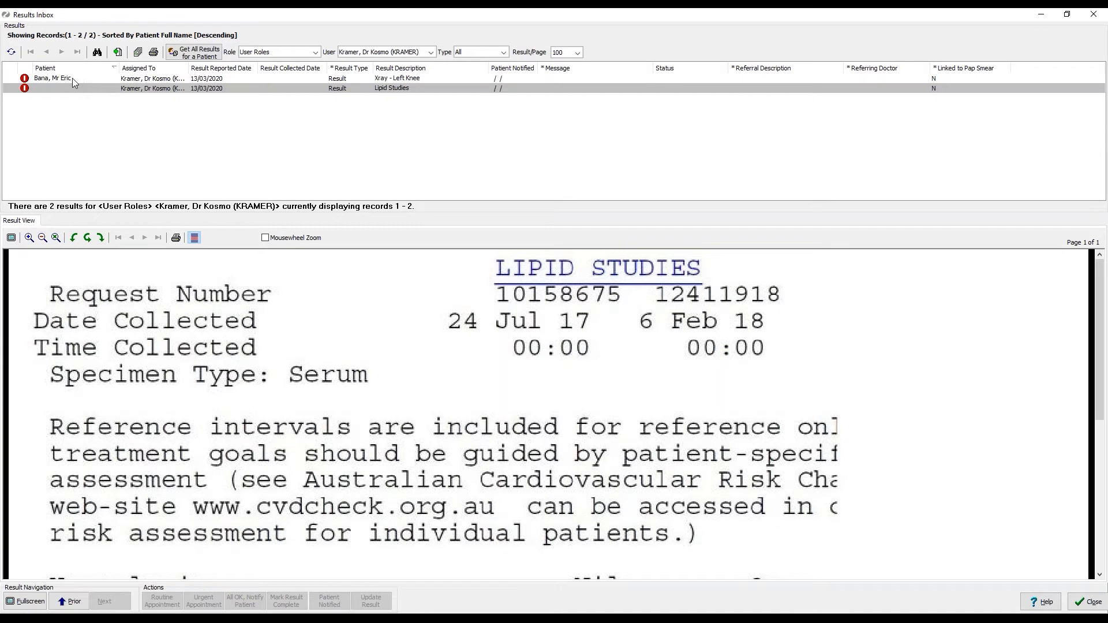
# Switch to the Xray - Left Knee image and review its available actions.
pyautogui.click(72, 78)
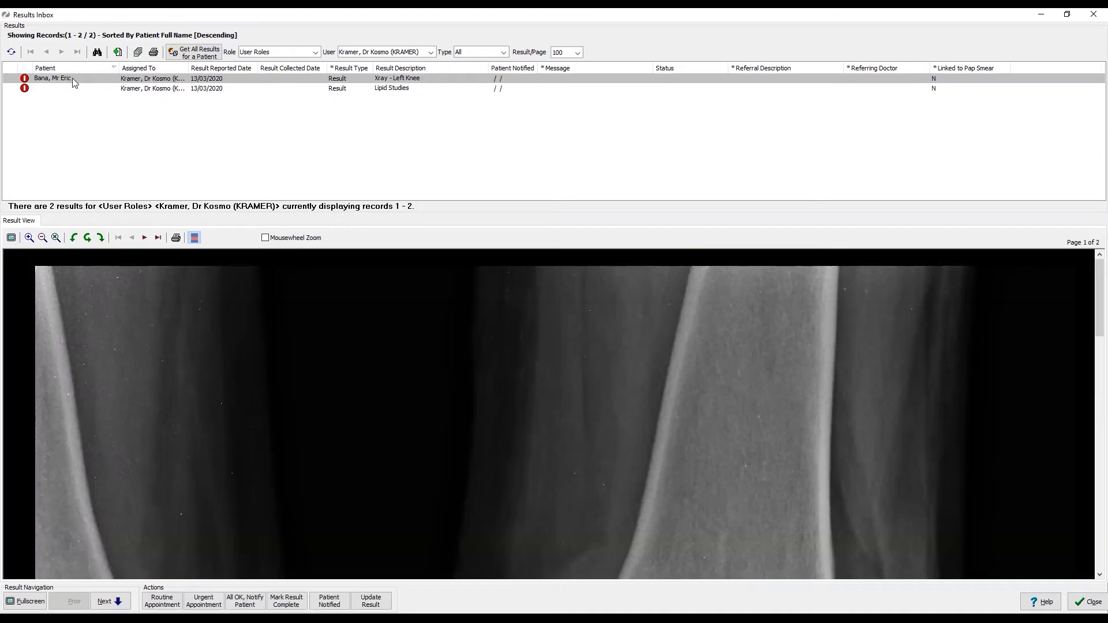
pyautogui.scroll(-5, 288, 394)
pyautogui.scroll(5, 294, 393)
pyautogui.rightClick(55, 83)
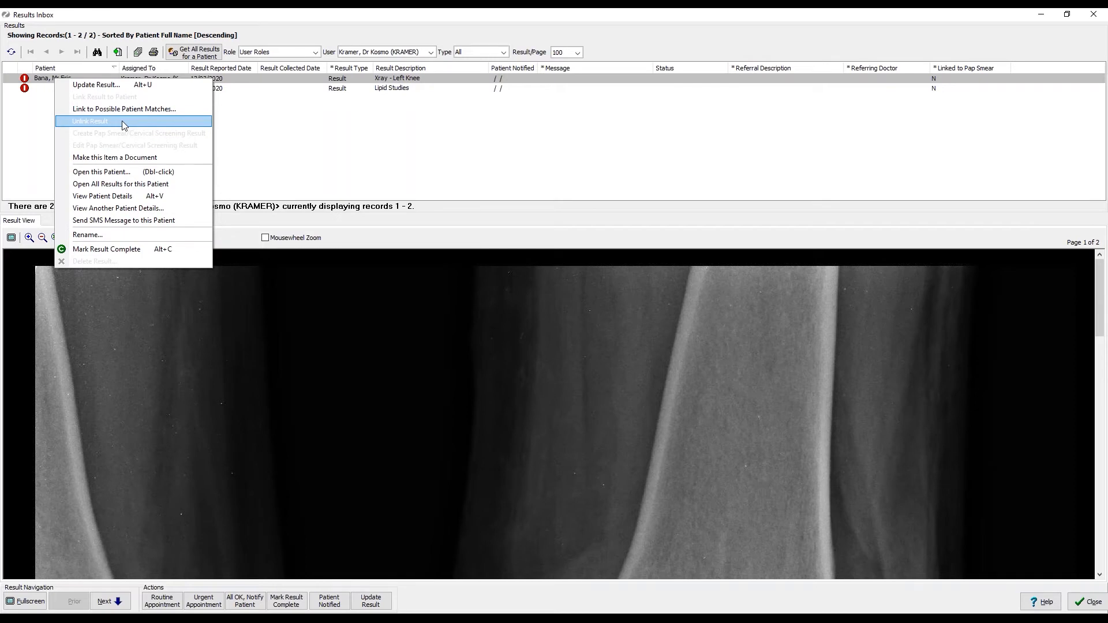
# Select the Lipid Studies result and look for patients it could be linked to.
pyautogui.click(46, 112)
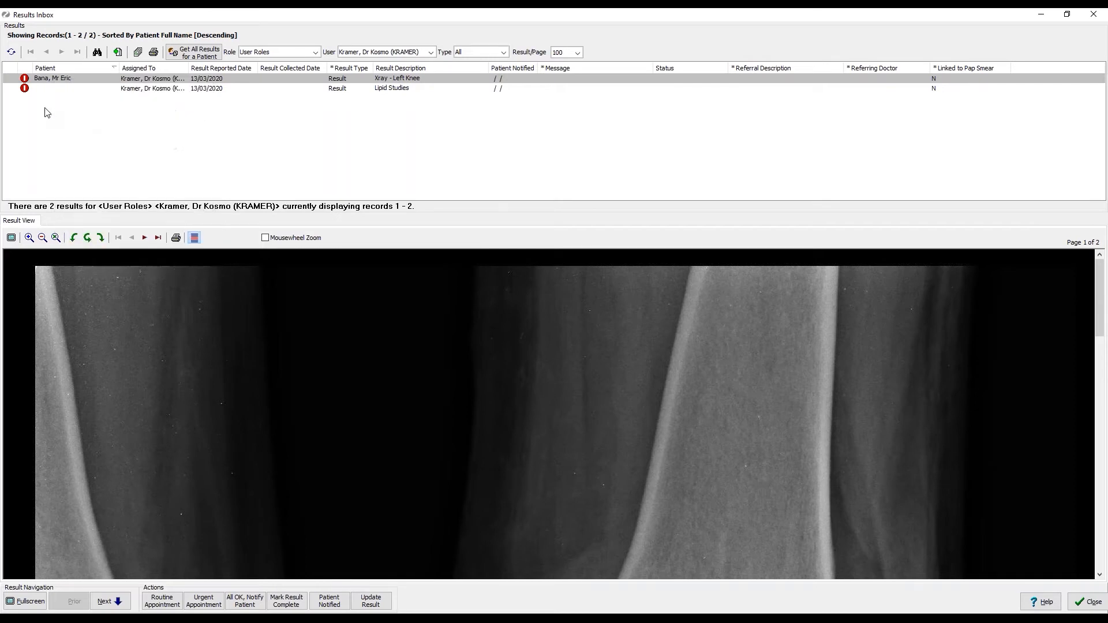
pyautogui.click(50, 90)
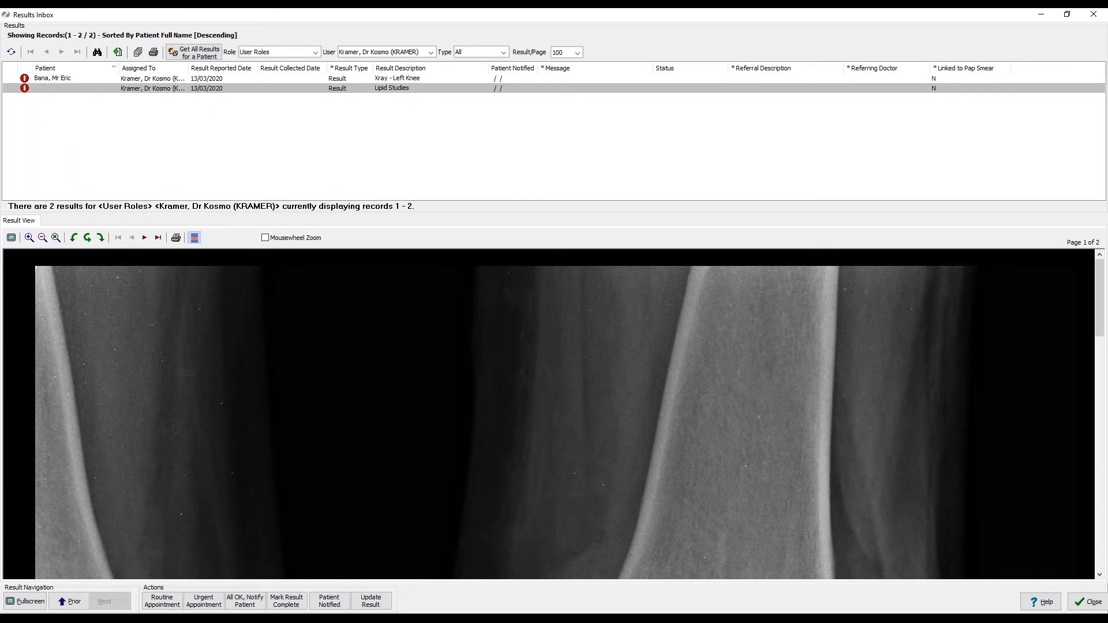
pyautogui.rightClick(51, 94)
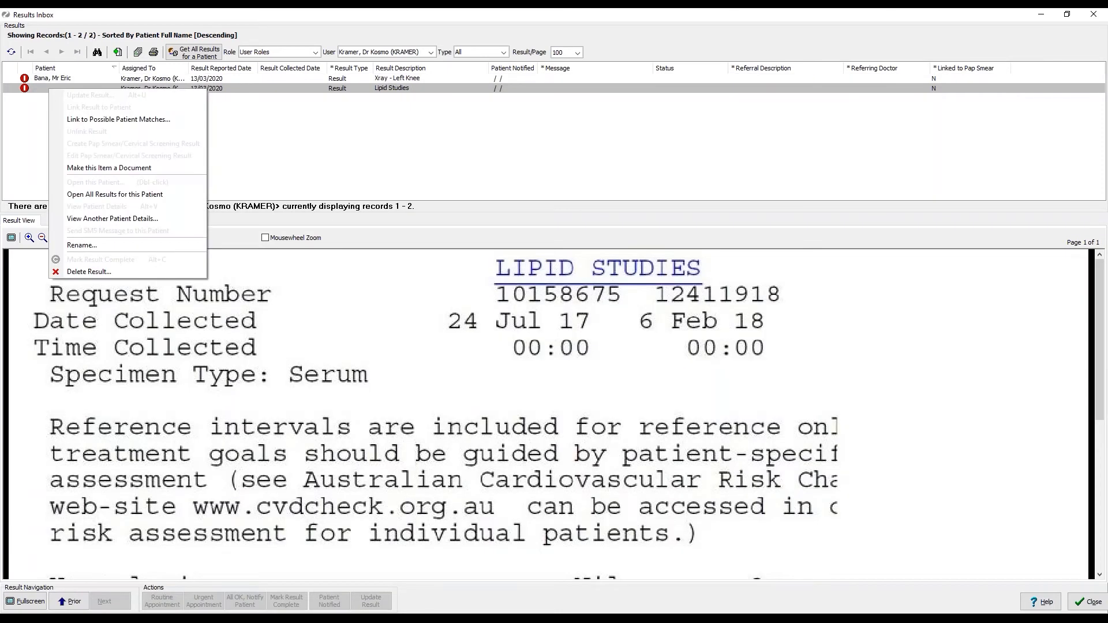
pyautogui.click(177, 124)
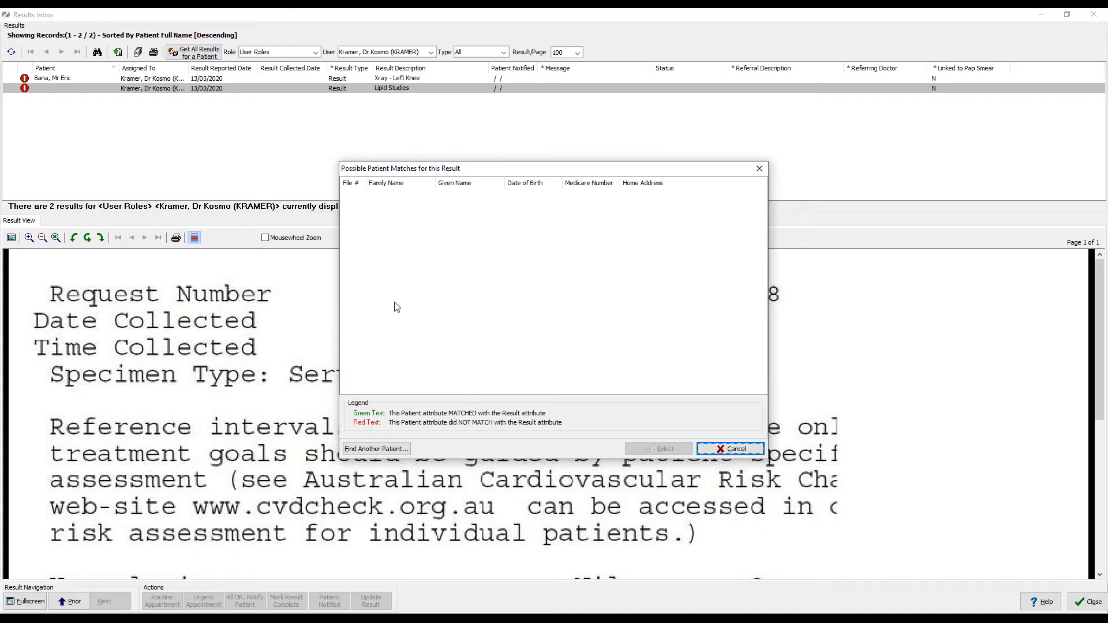
# Search patients by family name and assign the second match to the Lipid Studies result.
pyautogui.click(402, 451)
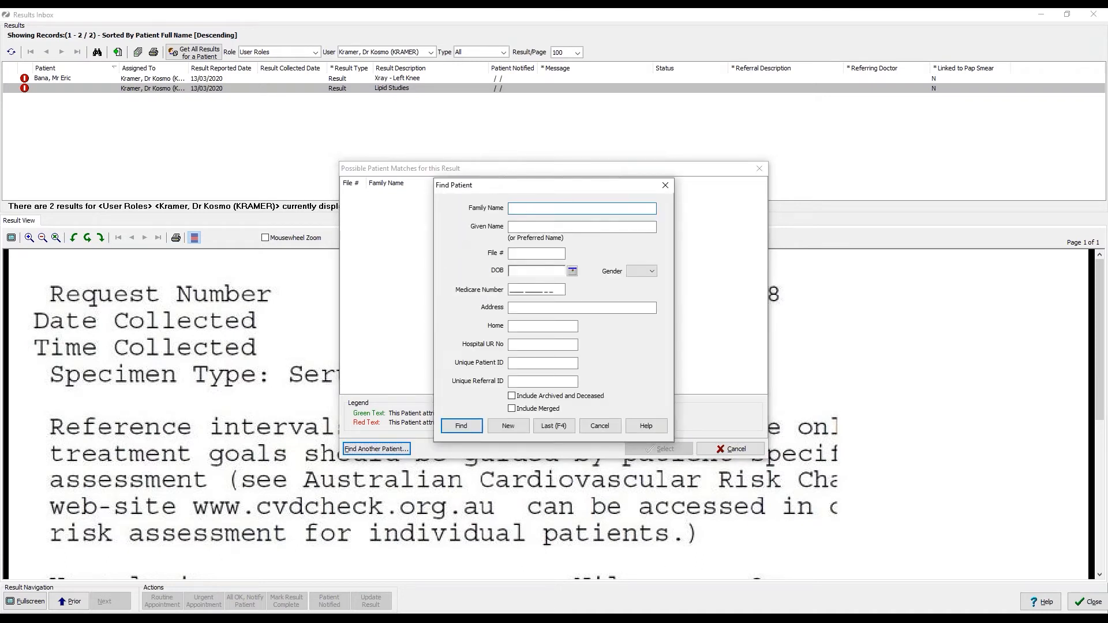
pyautogui.write('Bna')
pyautogui.press('BackSpace')
pyautogui.press('BackSpace')
pyautogui.write('an')
pyautogui.press('Return')
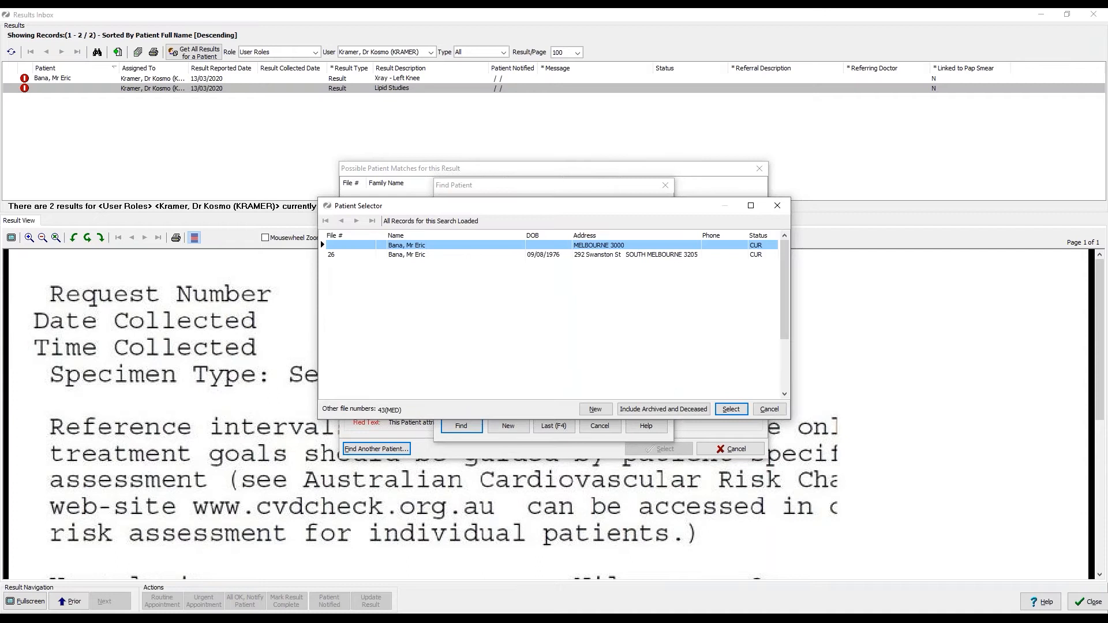
pyautogui.click(528, 255)
pyautogui.click(731, 409)
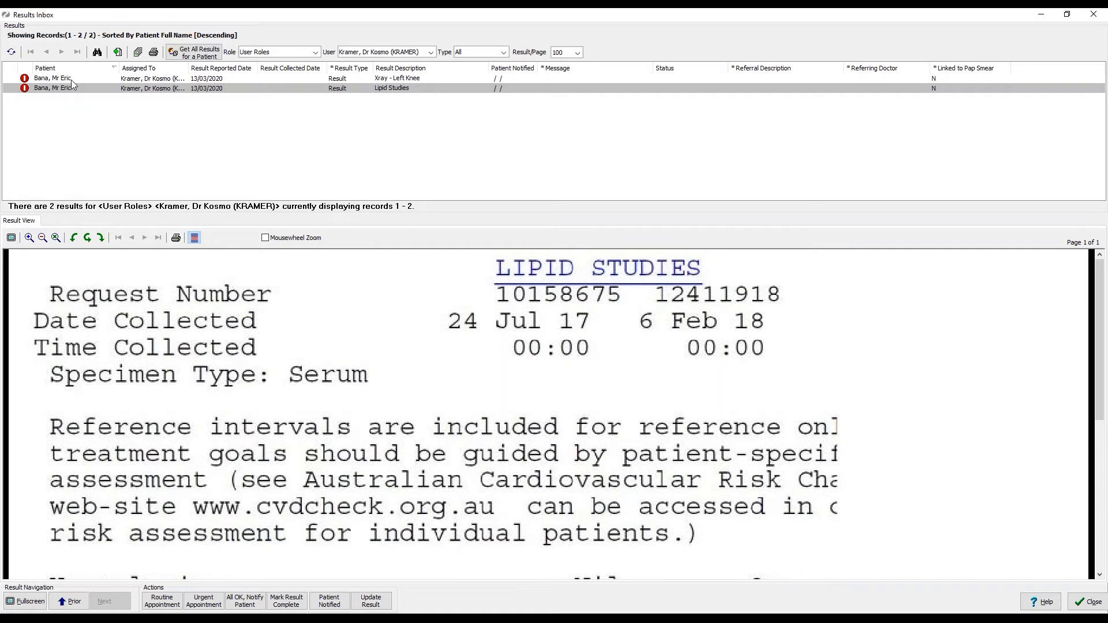
# Bring up the Xray - Left Knee result's actions, then close them unchosen.
pyautogui.rightClick(72, 81)
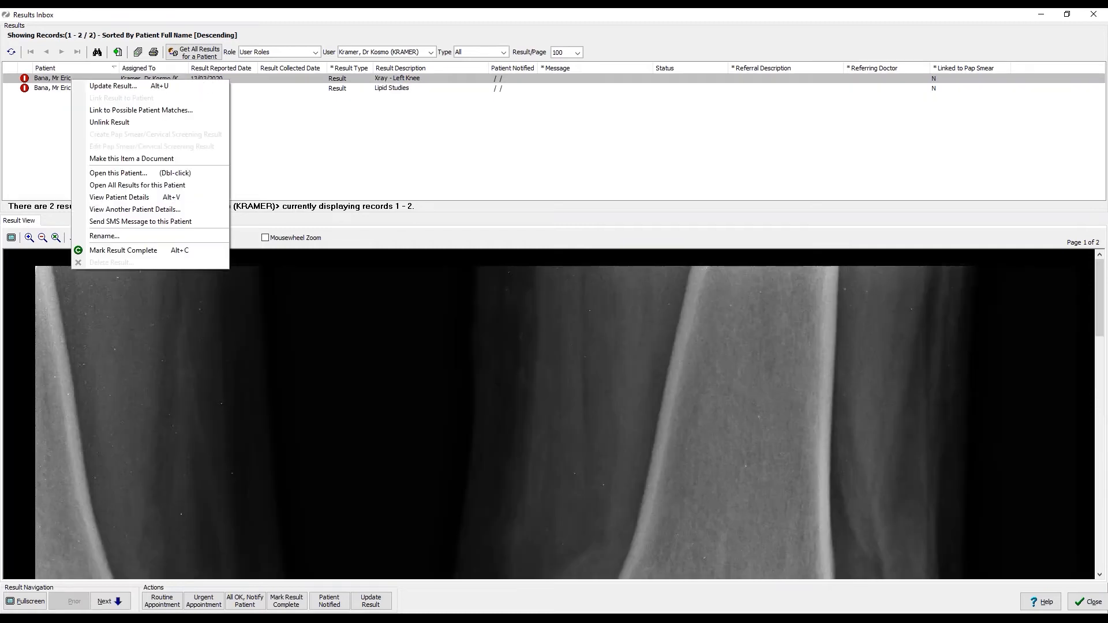
pyautogui.click(58, 118)
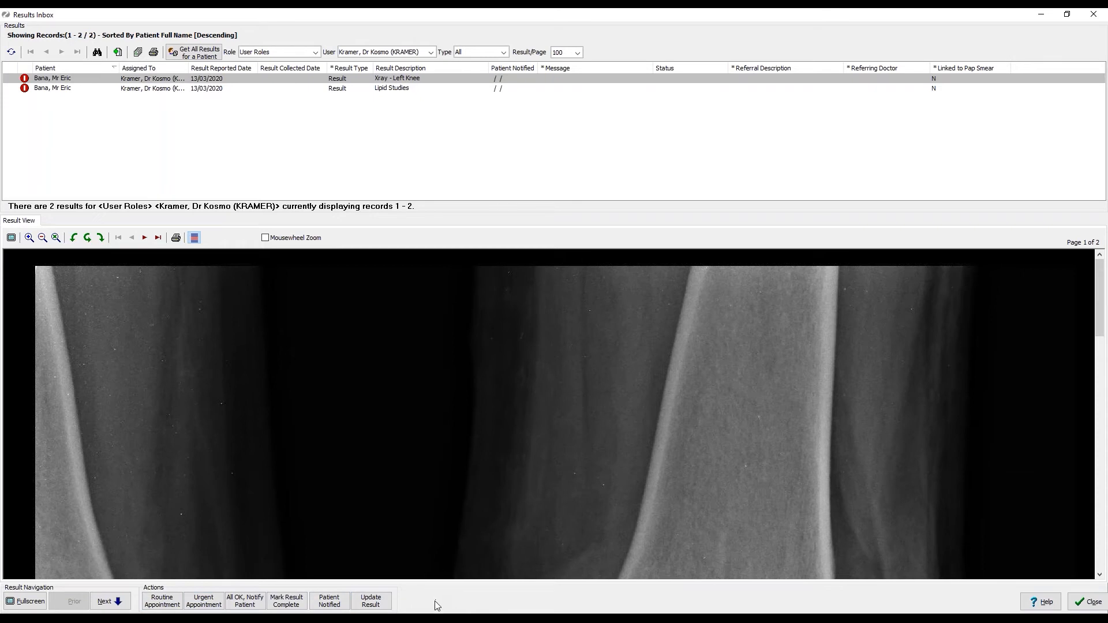
# Start an update on the knee X-ray result and insert the 'Nurse make appt urgent.' phrase.
pyautogui.click(387, 602)
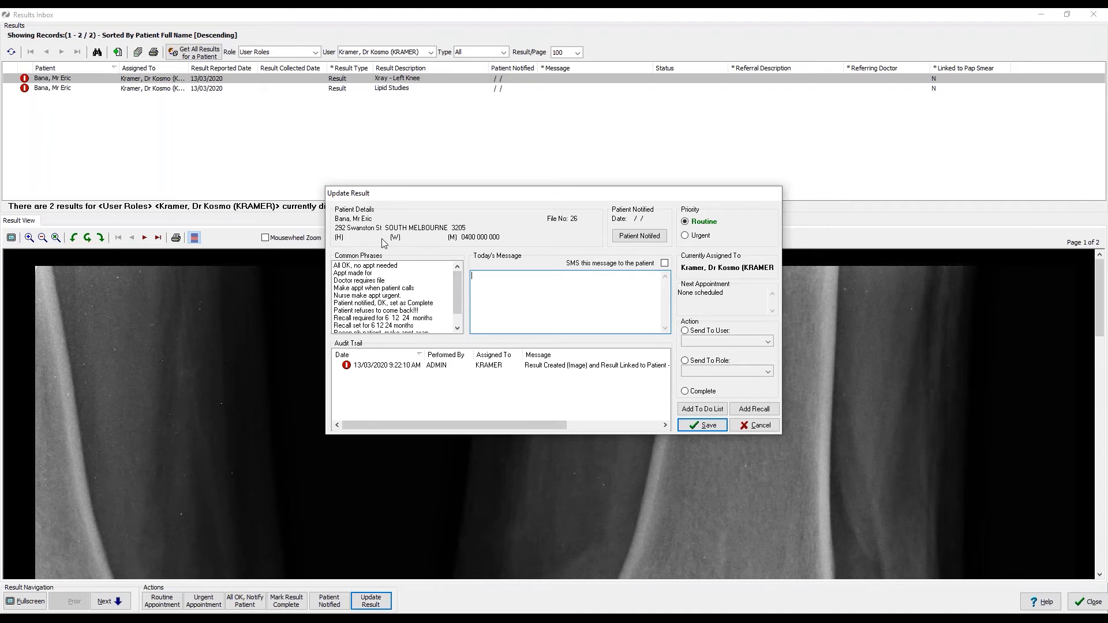
pyautogui.moveTo(459, 282)
pyautogui.mouseDown()
pyautogui.moveTo(460, 299)
pyautogui.moveTo(461, 280)
pyautogui.mouseUp()
pyautogui.doubleClick(362, 296)
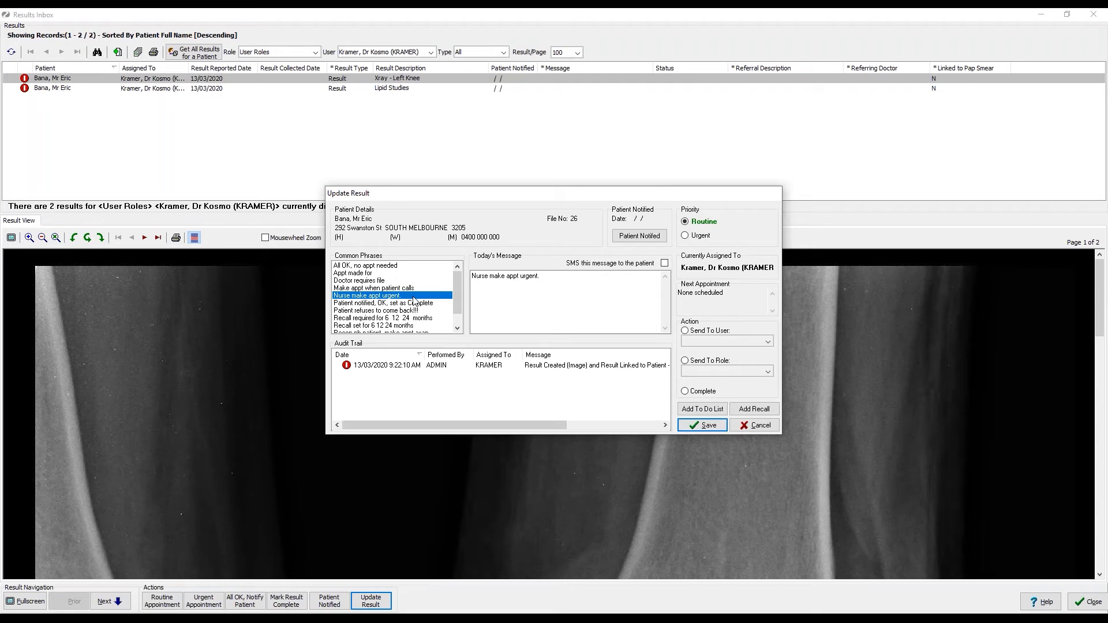
# Address the update to the Nurse role with Urgent priority, then cancel it unsent.
pyautogui.click(686, 362)
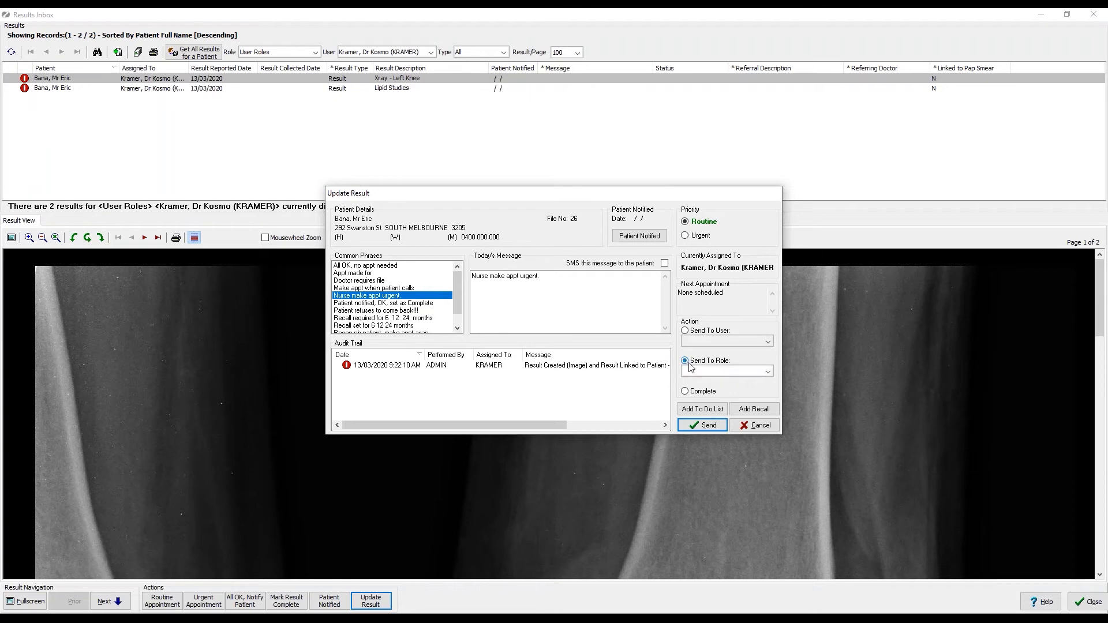
pyautogui.click(769, 372)
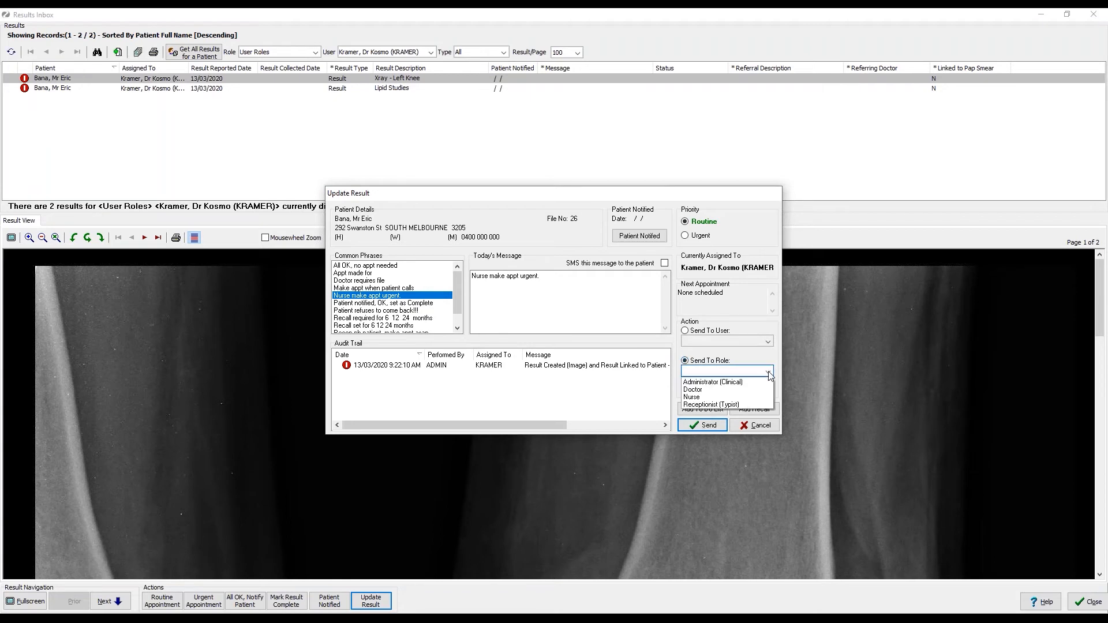
pyautogui.click(696, 397)
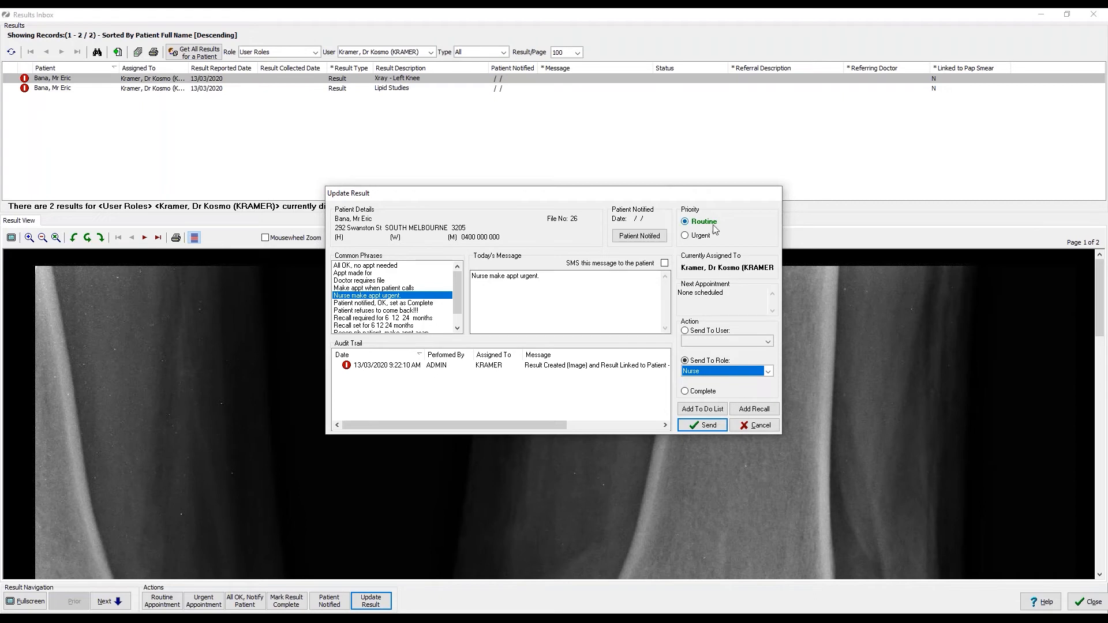
pyautogui.click(685, 236)
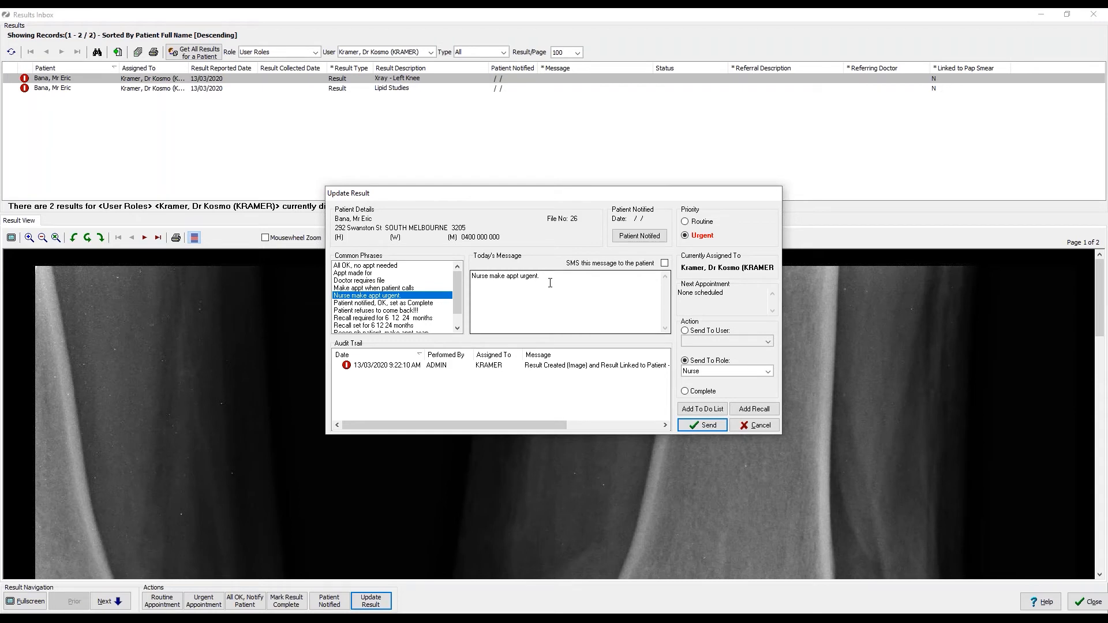
pyautogui.click(756, 425)
# Open a fresh Update Result form for the knee X-ray.
pyautogui.click(381, 603)
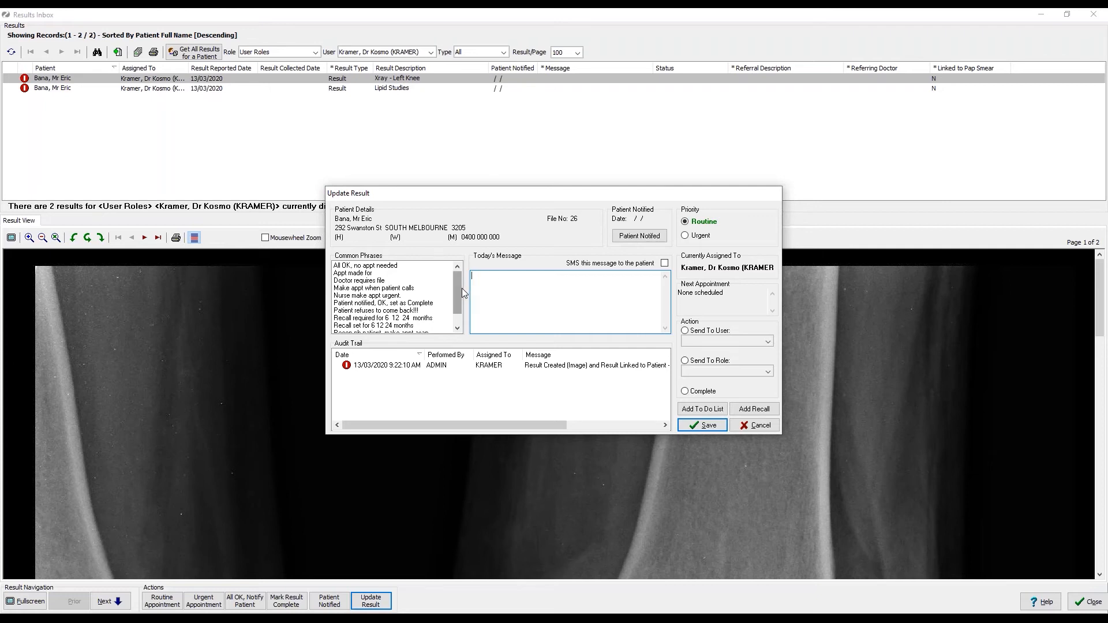
# Draft 'All OK, no appt needed' signed with the doctor's name, add SMS to patient, then cancel.
pyautogui.click(367, 267)
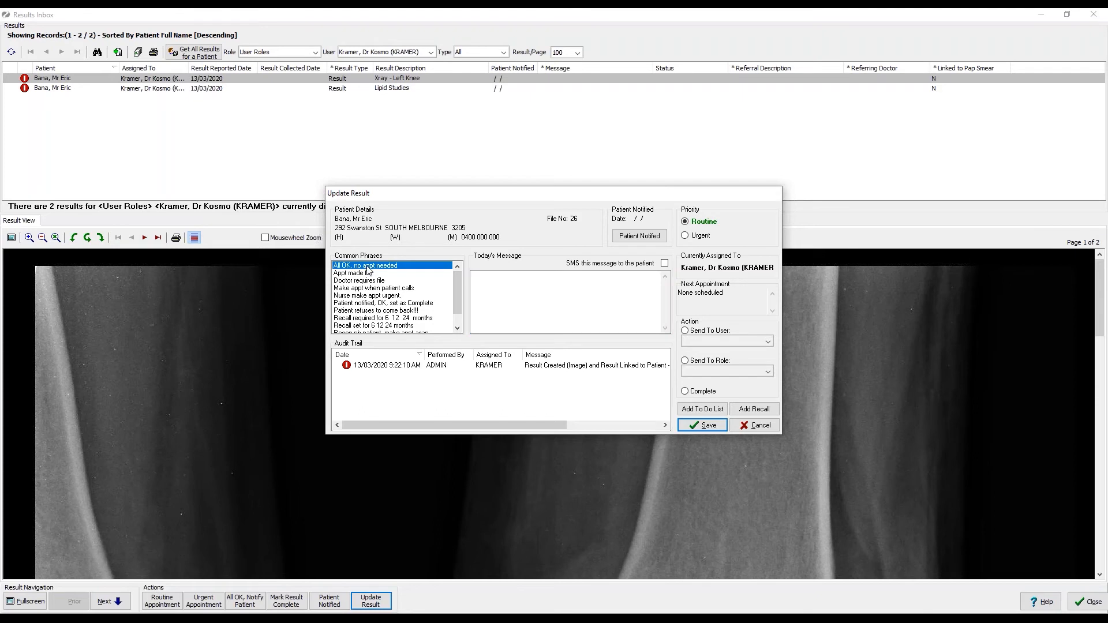
pyautogui.doubleClick(367, 267)
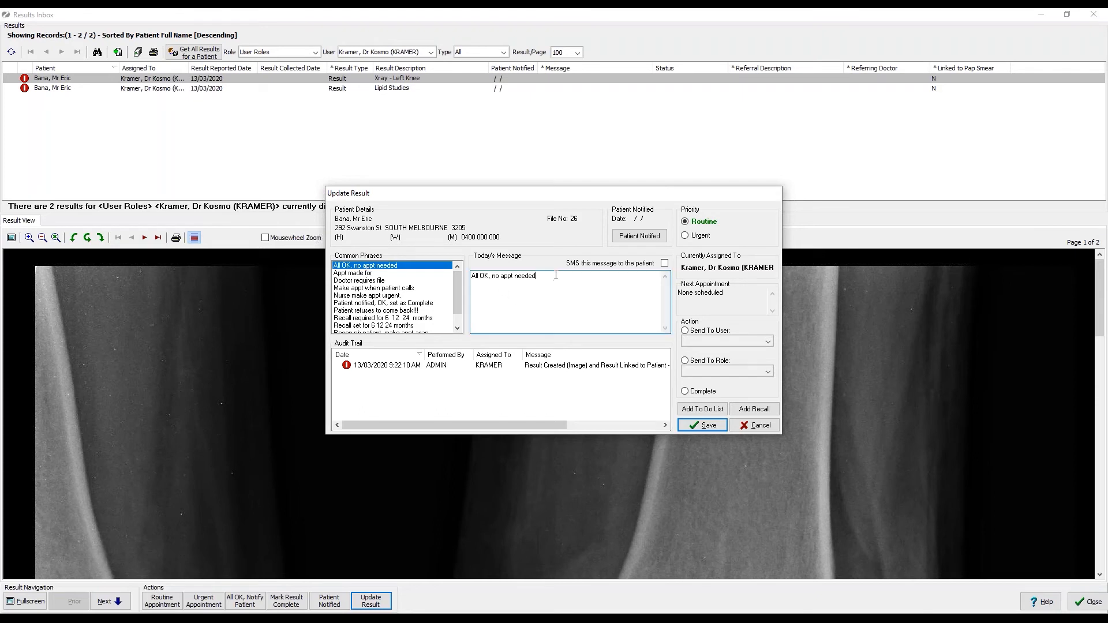
pyautogui.press('Return')
pyautogui.write('Dr Kramer')
pyautogui.click(664, 264)
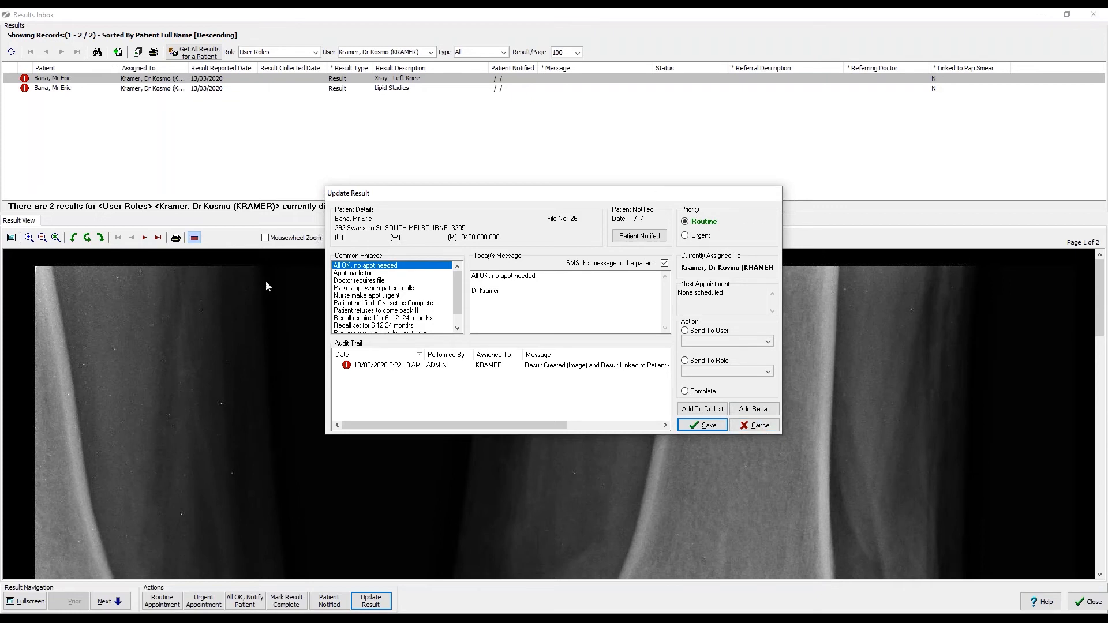
pyautogui.click(754, 426)
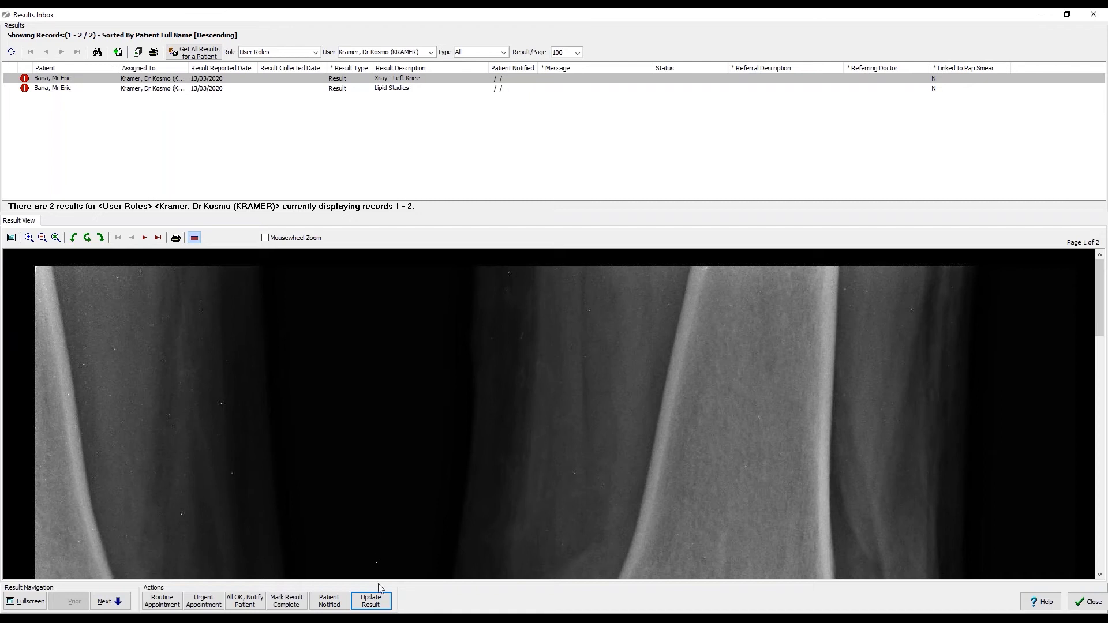
# Save the message 'Appt made for today' to the left knee X-ray result.
pyautogui.click(378, 605)
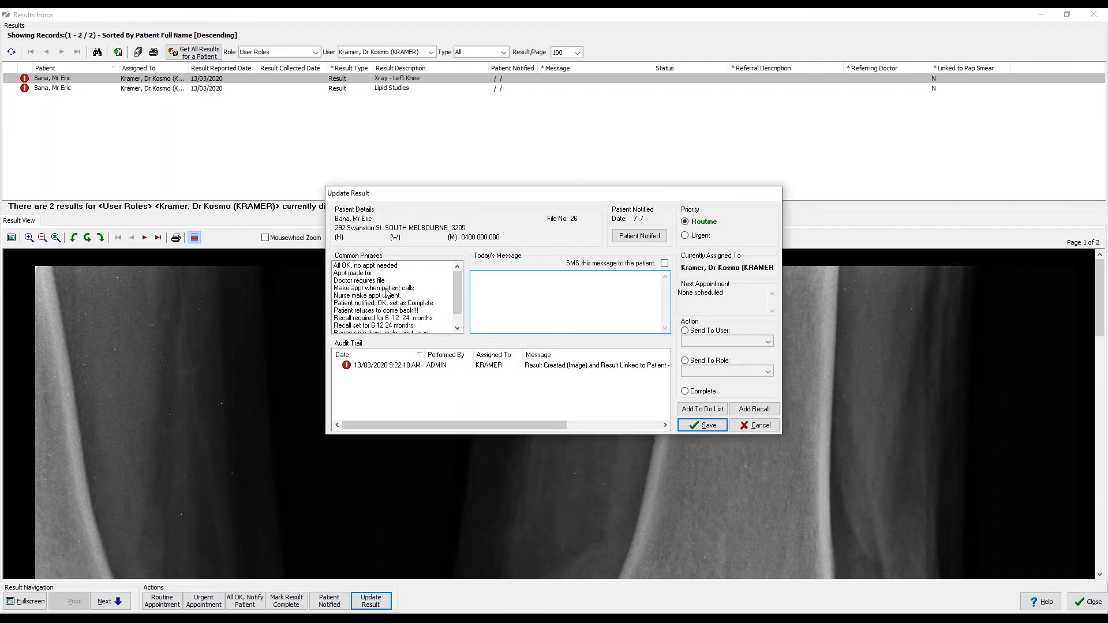
pyautogui.click(385, 289)
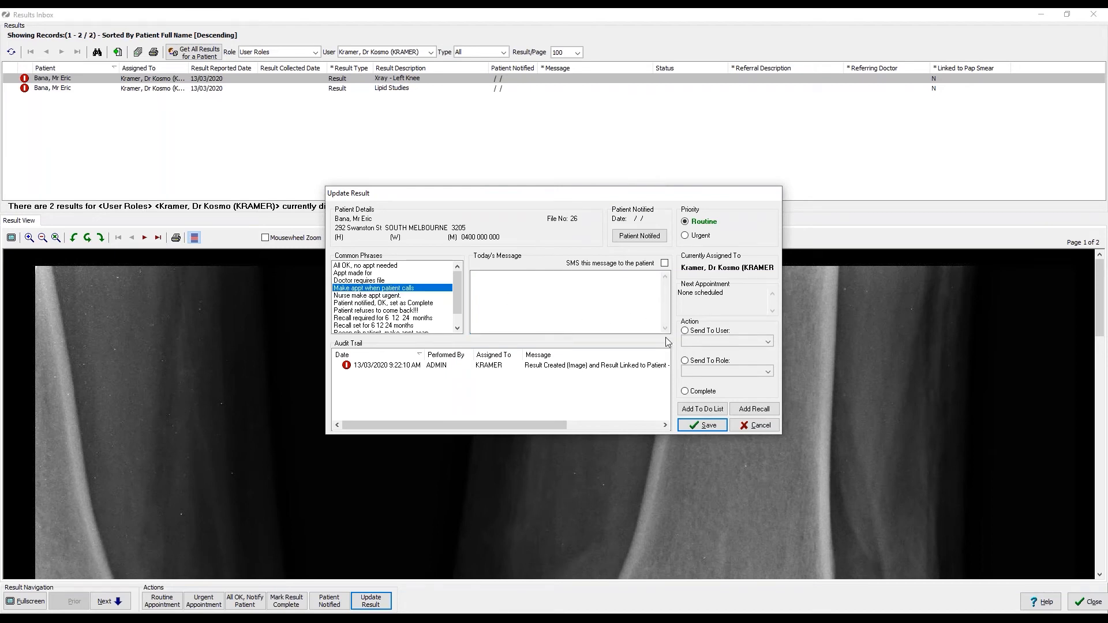
pyautogui.click(504, 286)
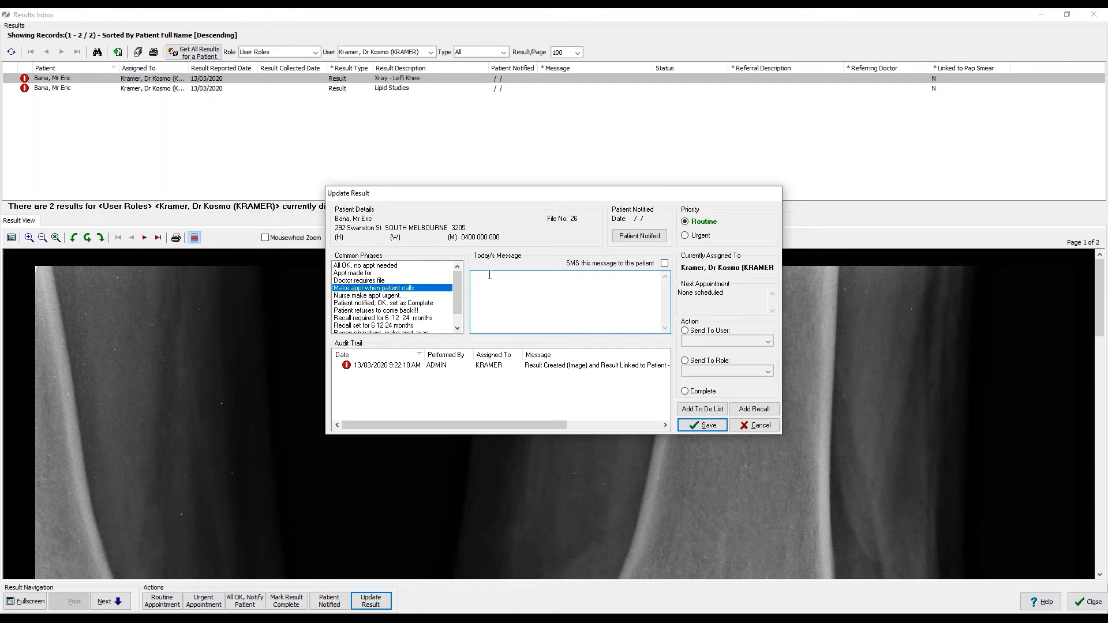
pyautogui.doubleClick(353, 273)
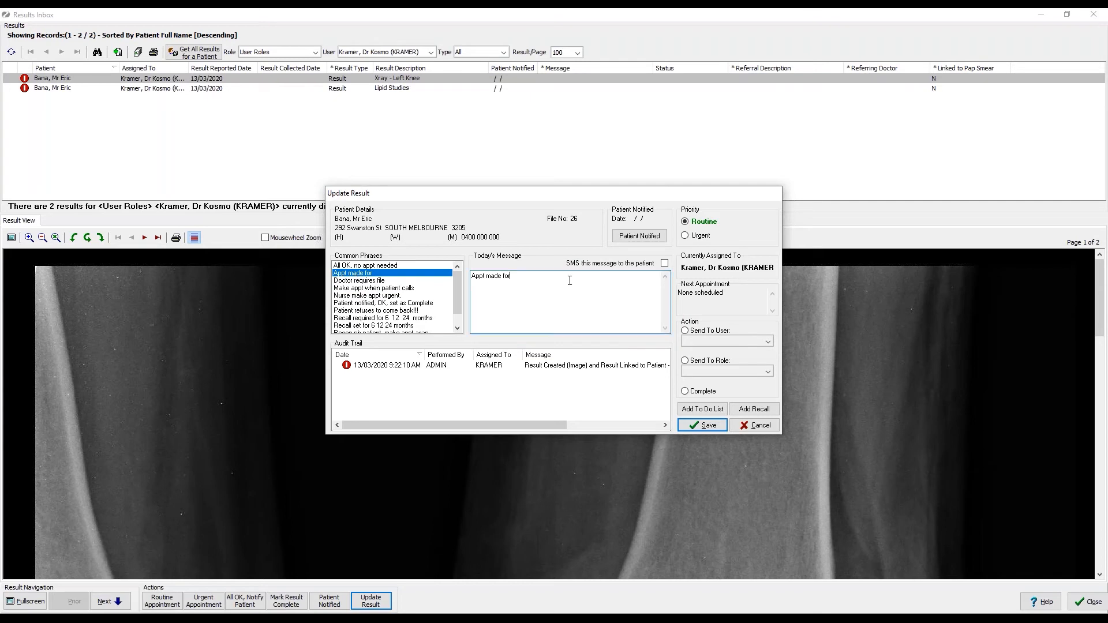
pyautogui.write('today')
pyautogui.click(697, 427)
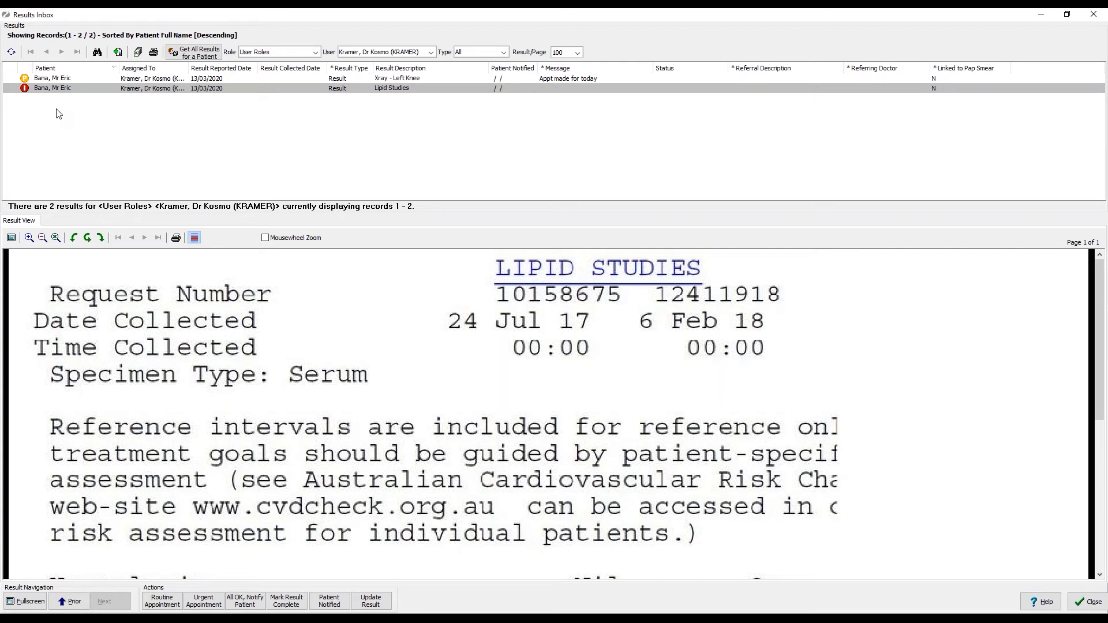
# Reselect the Xray - Left Knee result, check its audit trail, and cancel the update window.
pyautogui.click(70, 81)
pyautogui.click(377, 600)
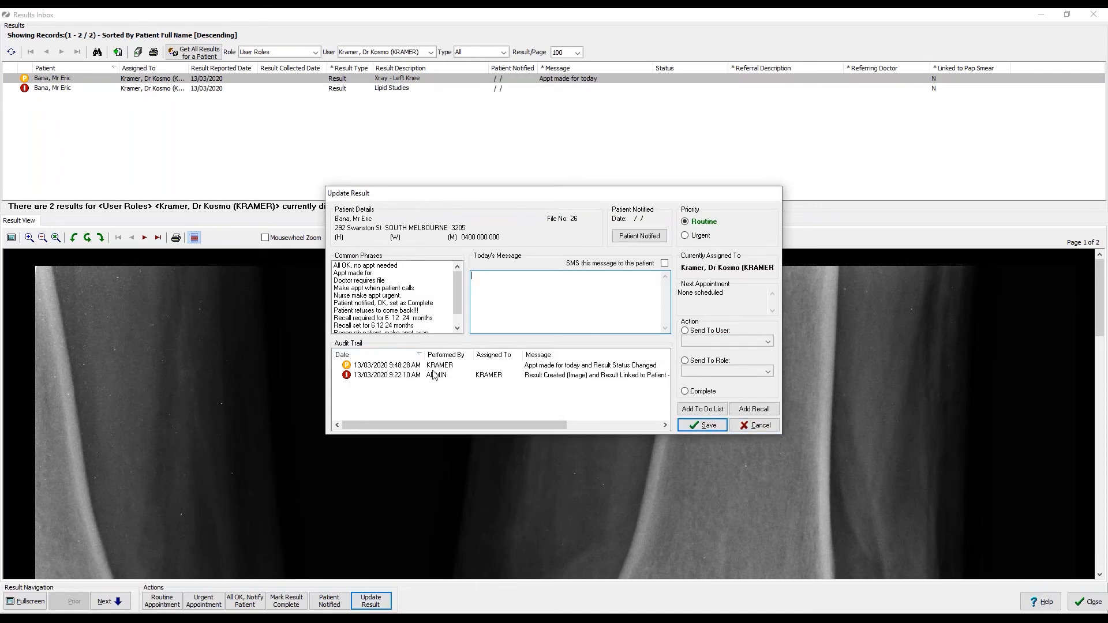
pyautogui.click(760, 427)
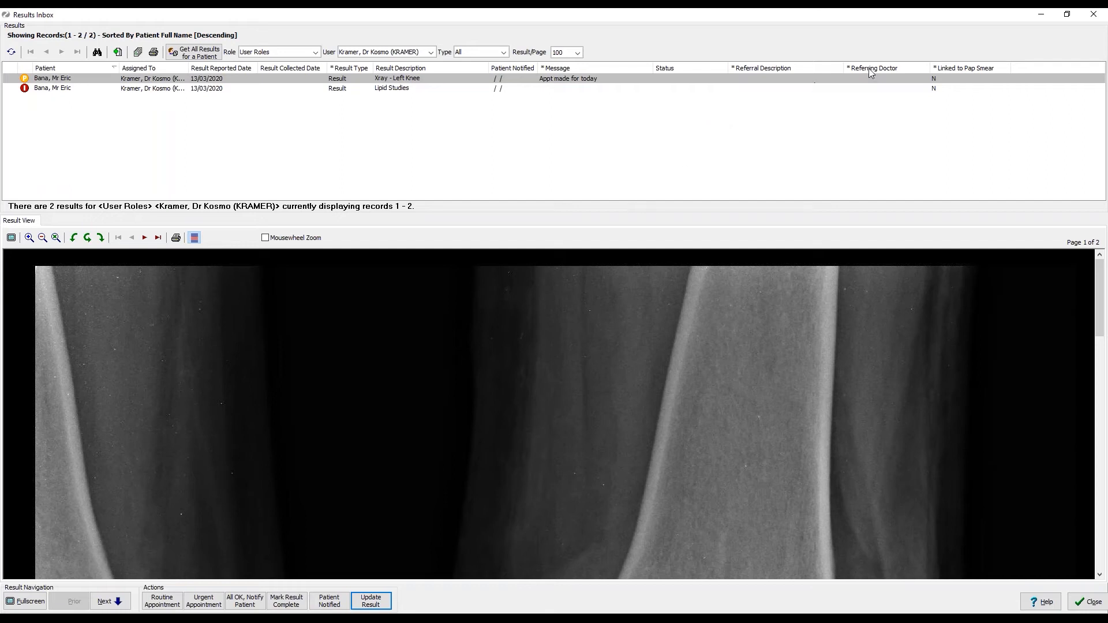
# Close the Results Inbox, list results in the summary, and select the 13/03/2020 Xray - Left Knee row.
pyautogui.click(1094, 14)
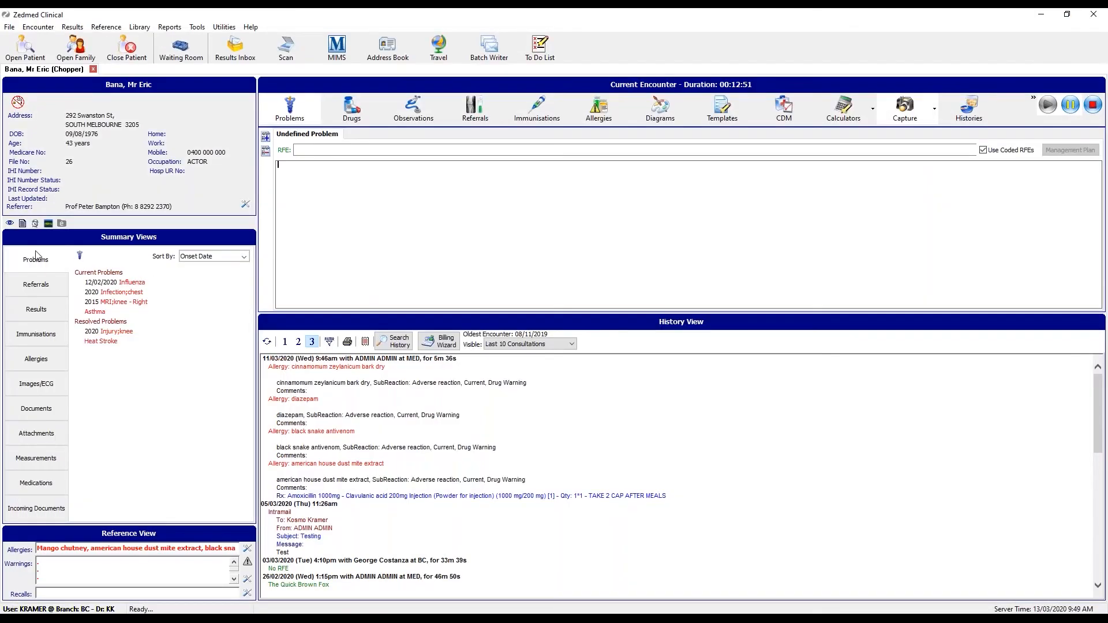
pyautogui.click(37, 312)
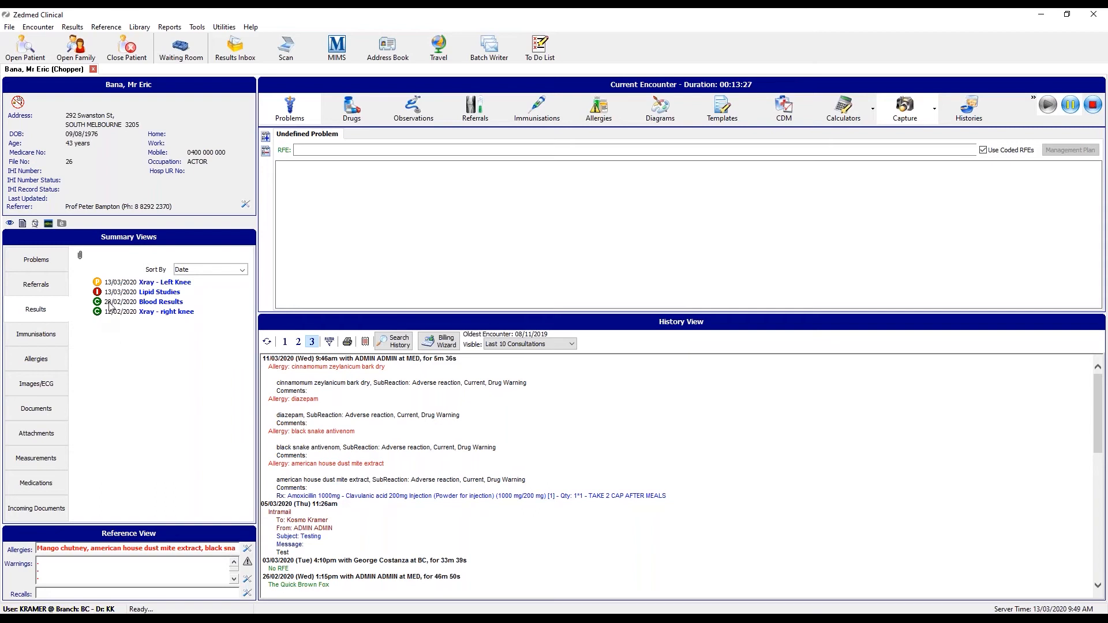
pyautogui.click(149, 285)
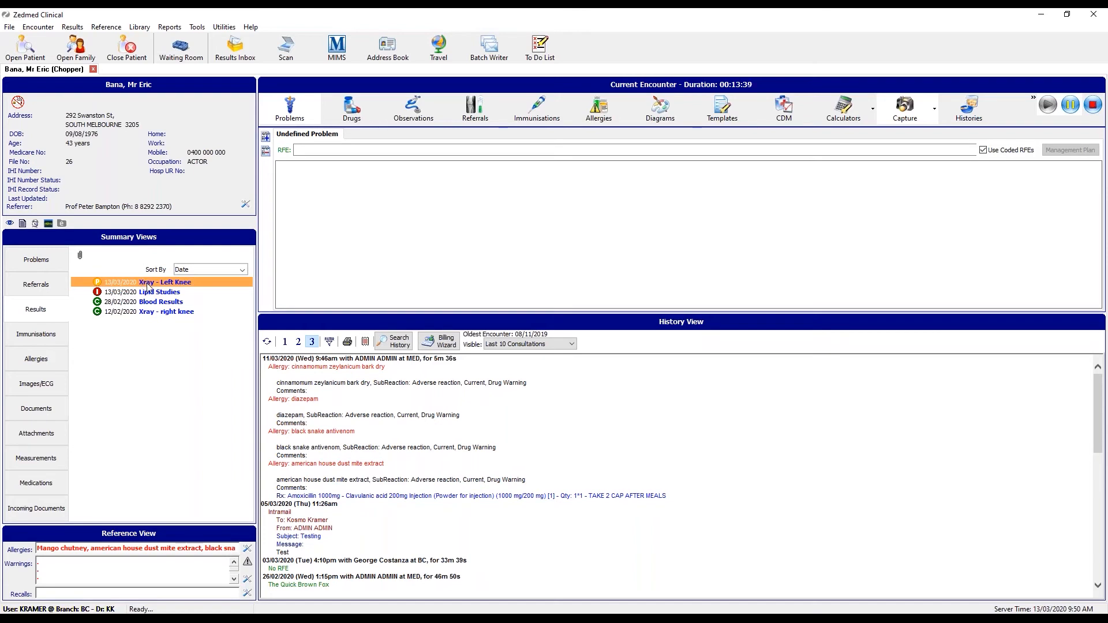
# Open the Xray - Left Knee result via View Results and scroll through page 1.
pyautogui.rightClick(150, 283)
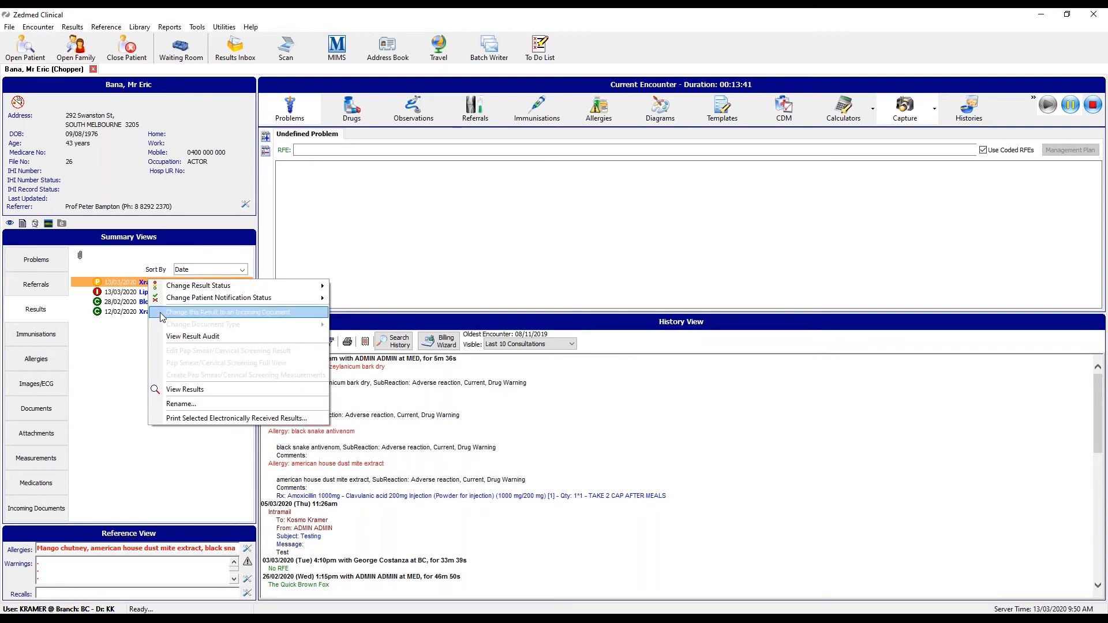
pyautogui.click(209, 389)
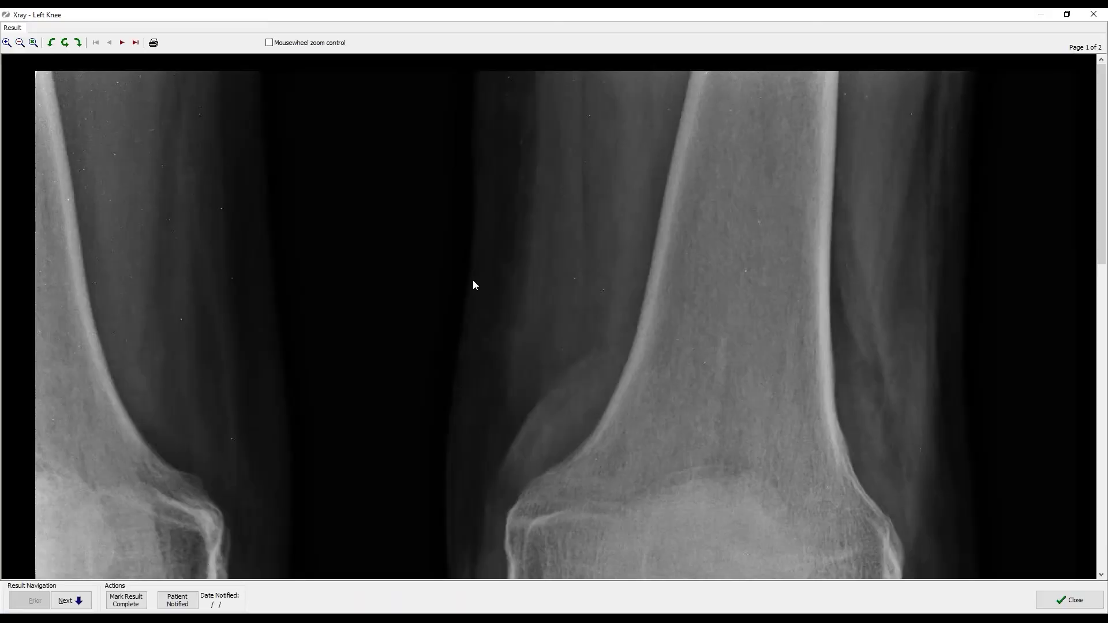
pyautogui.scroll(-3, 473, 279)
pyautogui.scroll(-3, 474, 283)
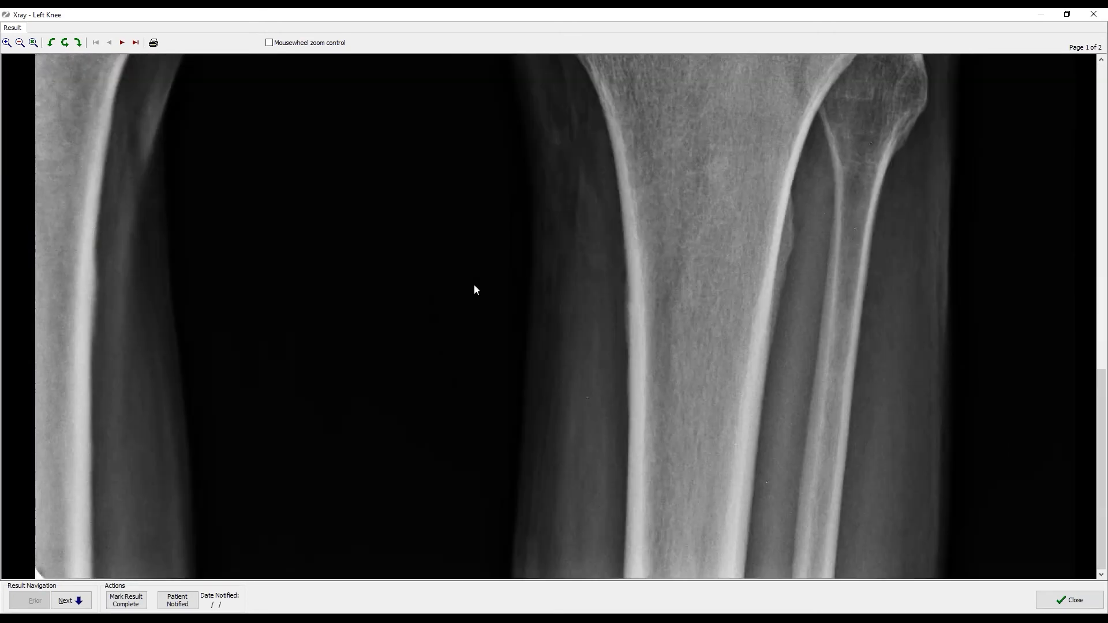
pyautogui.scroll(2, 474, 287)
pyautogui.scroll(4, 475, 291)
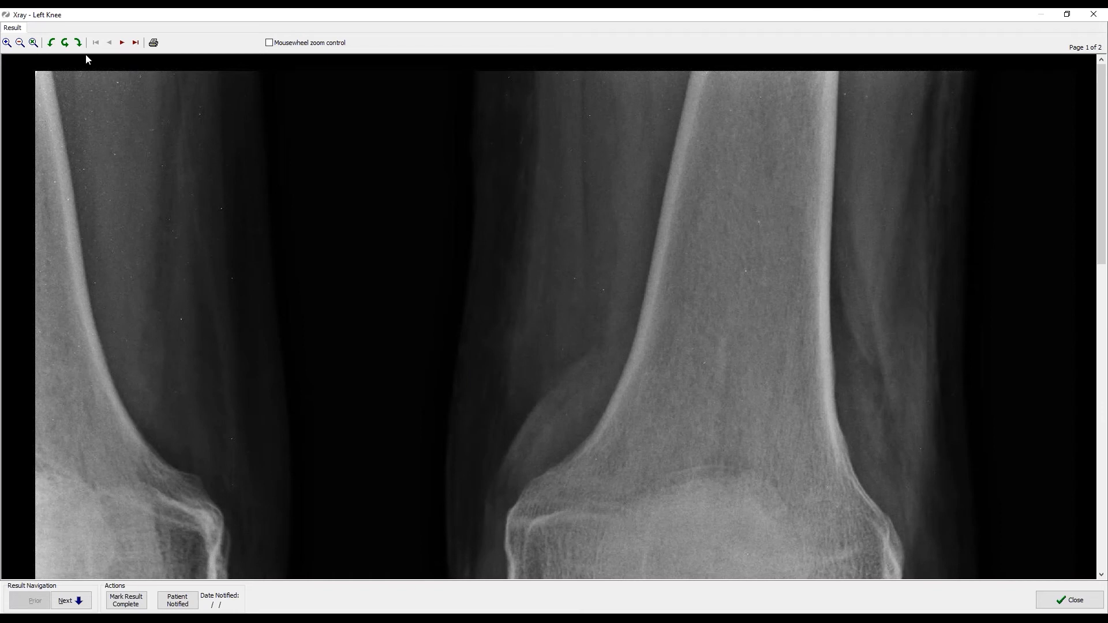
# Browse to page 2 of the x-ray images and back to page 1.
pyautogui.click(123, 43)
pyautogui.scroll(-10, 272, 266)
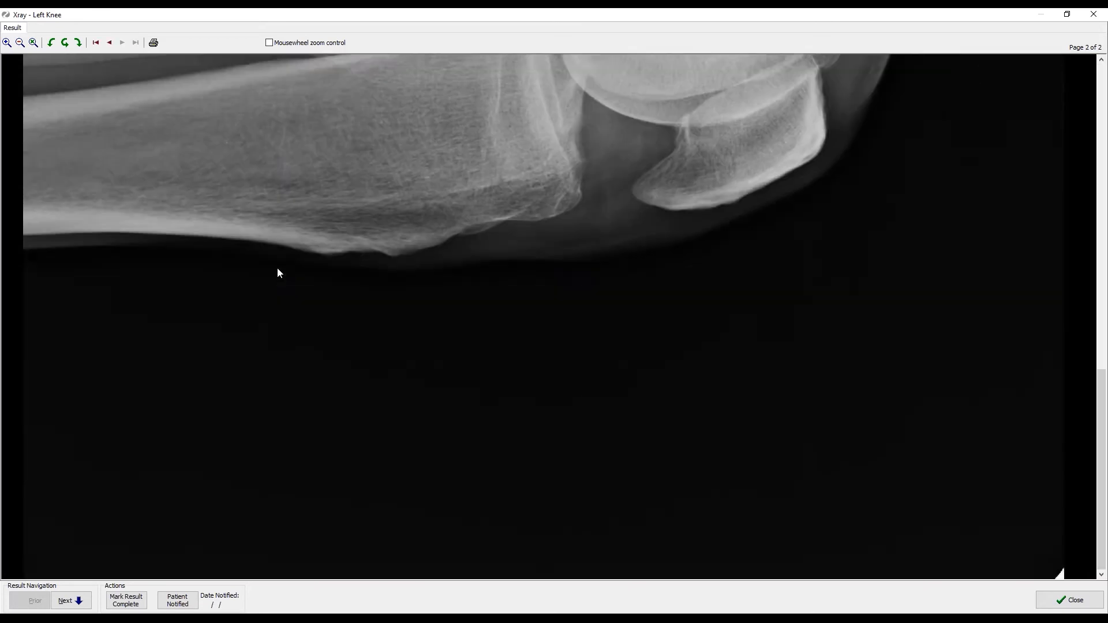
pyautogui.scroll(10, 277, 267)
pyautogui.click(110, 43)
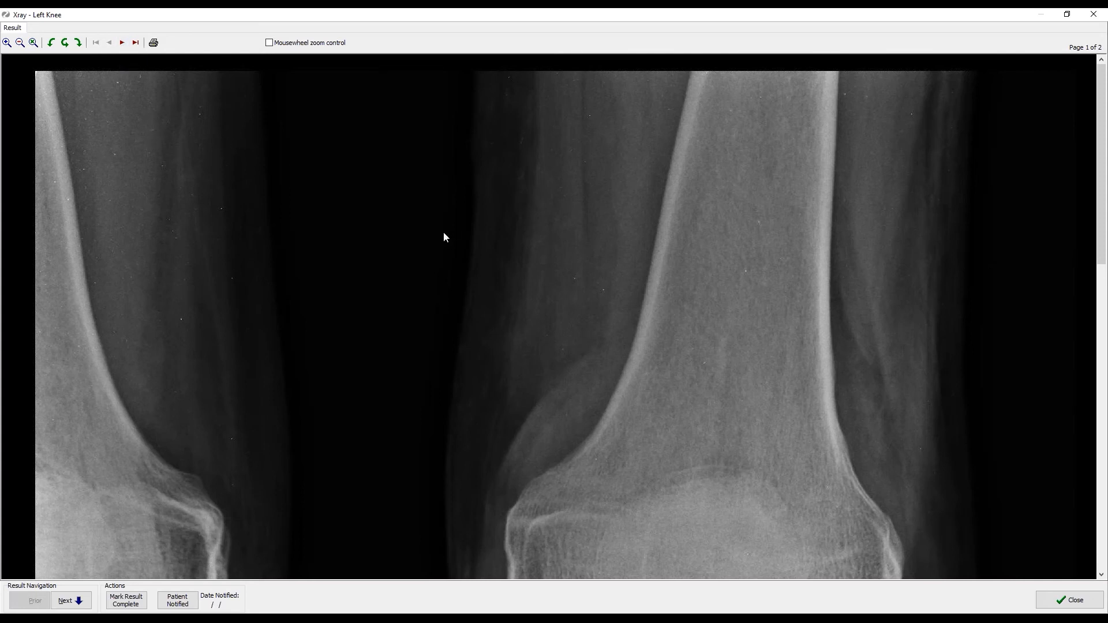
pyautogui.scroll(-5, 442, 233)
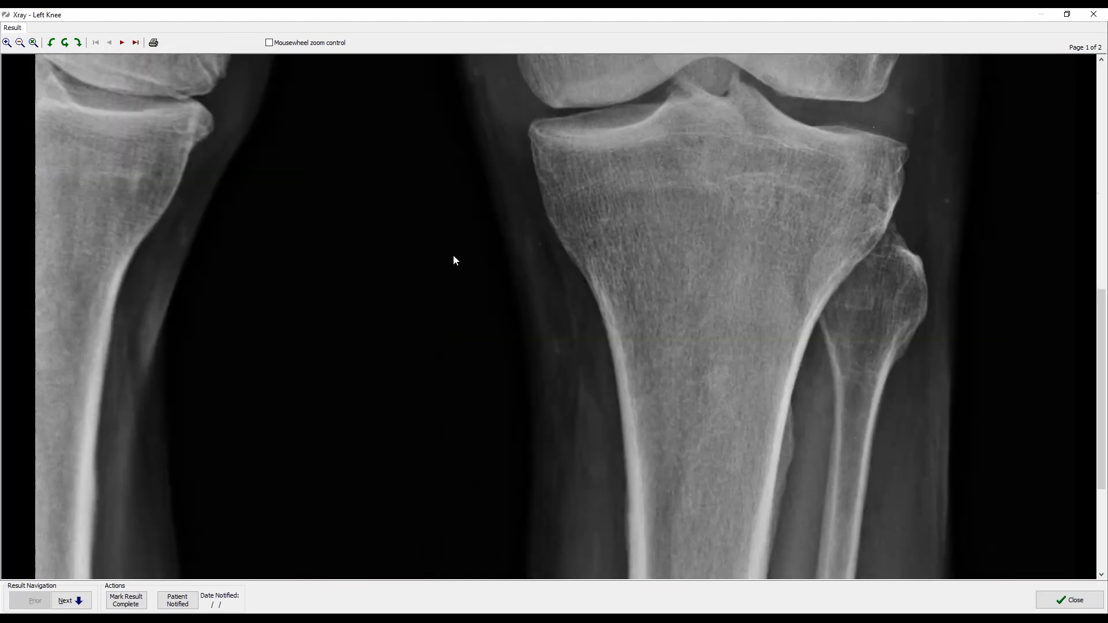
pyautogui.scroll(-3, 453, 259)
pyautogui.scroll(10, 455, 263)
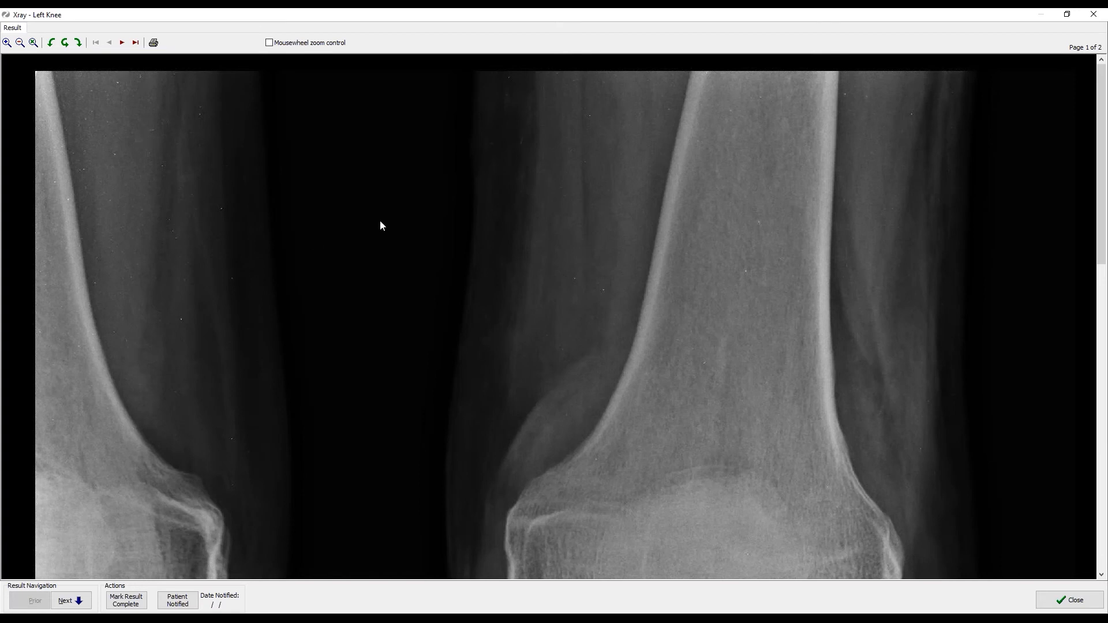
# Close and reopen the Left Knee x-ray viewer, flipping between pages 1 and 2.
pyautogui.click(1092, 15)
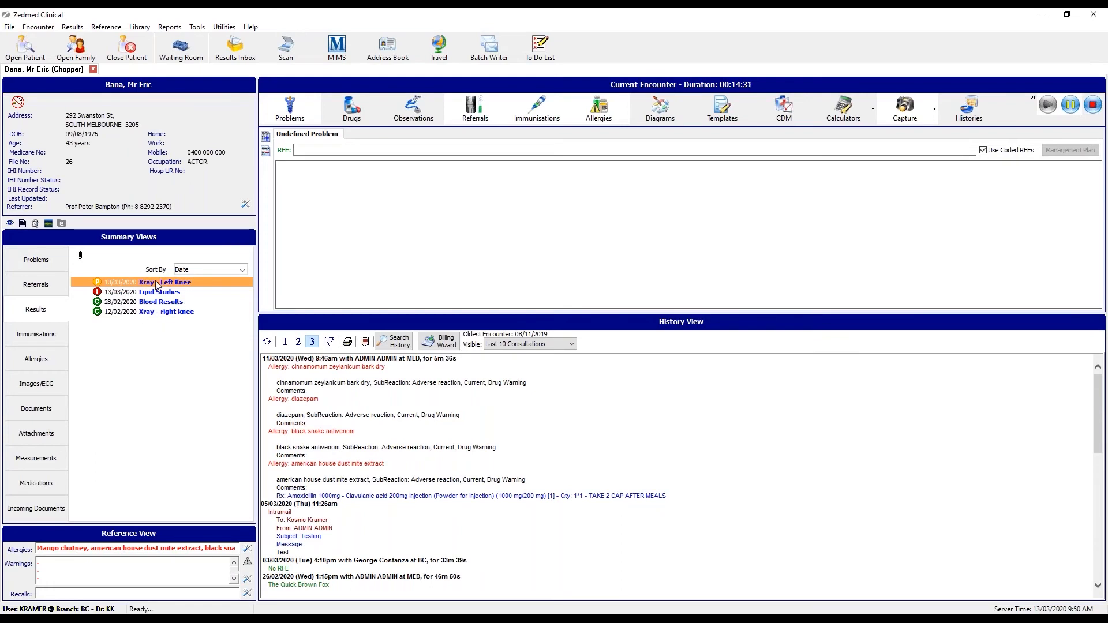
pyautogui.rightClick(157, 285)
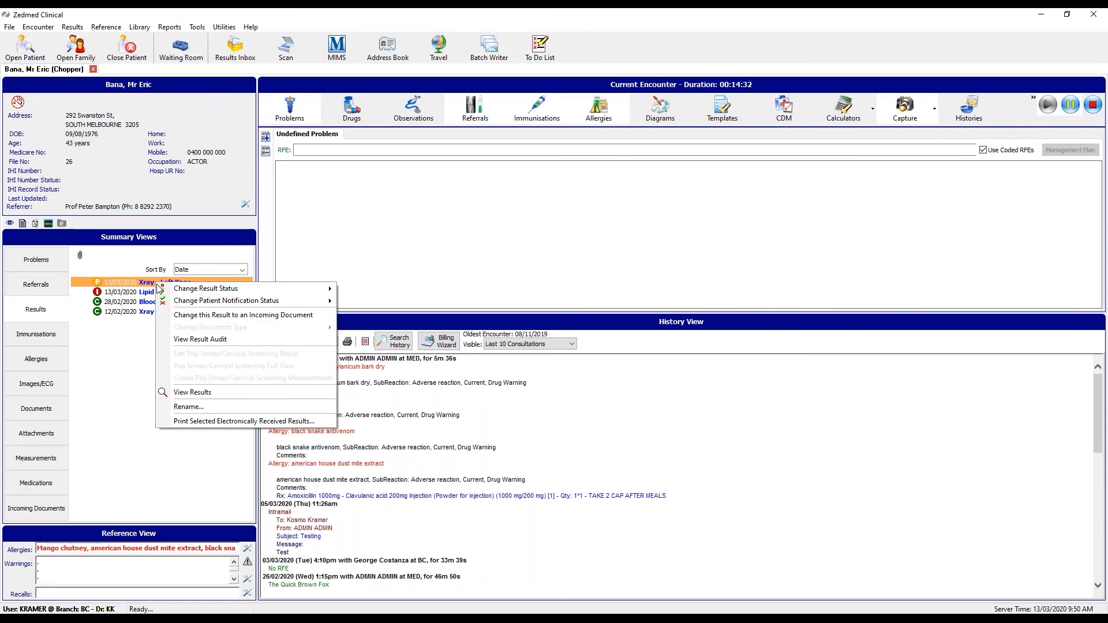
pyautogui.click(250, 393)
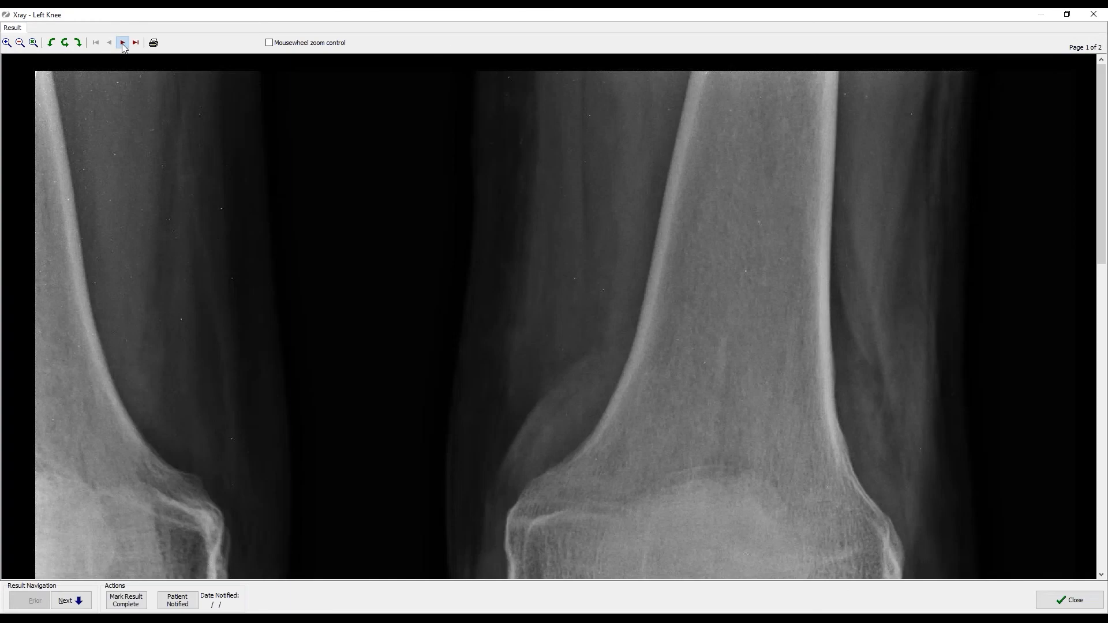
pyautogui.click(122, 44)
pyautogui.click(109, 43)
pyautogui.click(122, 43)
pyautogui.scroll(-10, 270, 287)
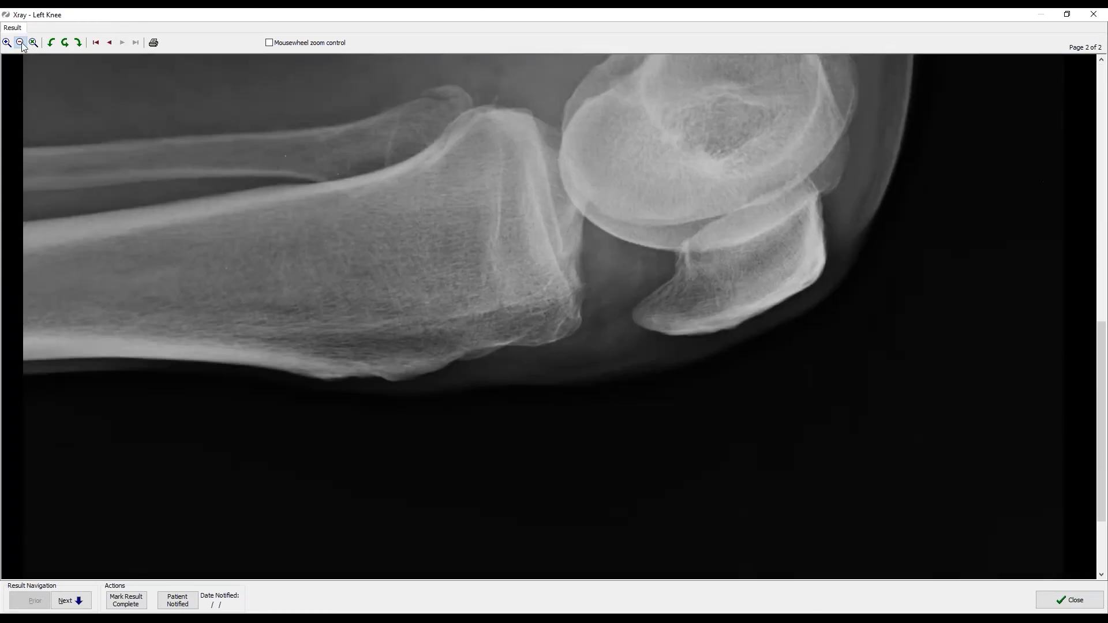
# Zoom out both x-ray pages to fit the whole image, then close the viewer.
pyautogui.click(20, 43)
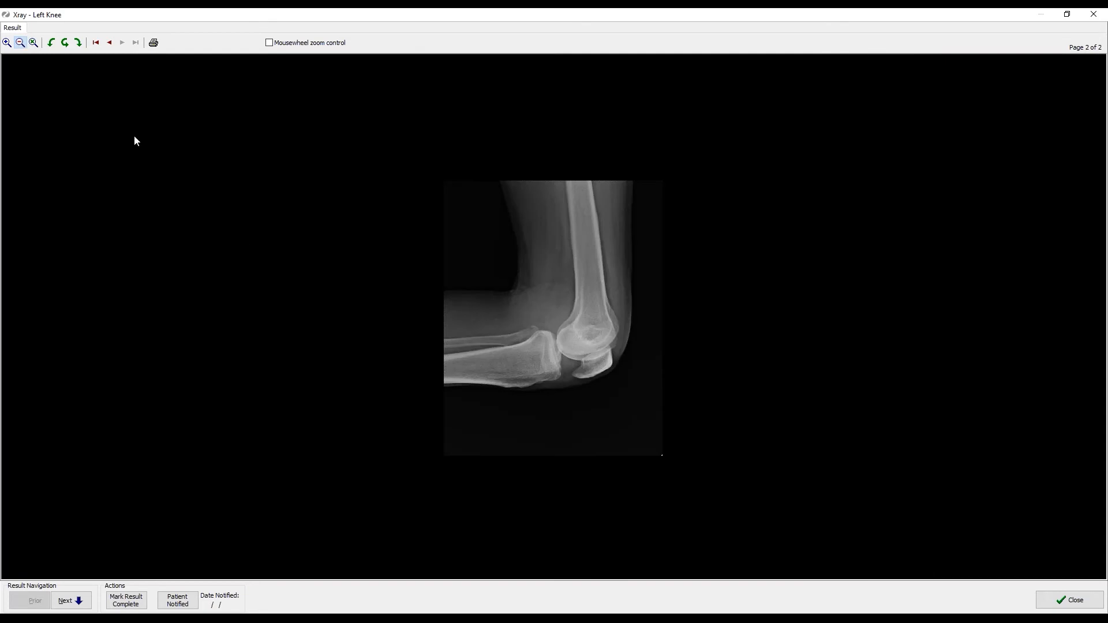
pyautogui.click(110, 43)
pyautogui.click(20, 43)
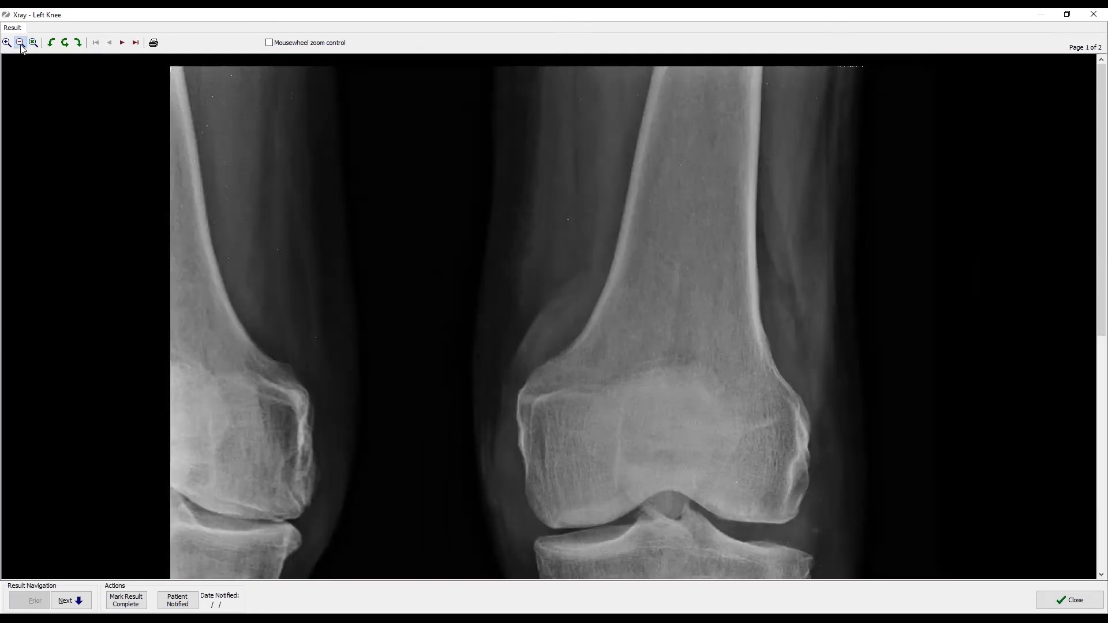
pyautogui.click(20, 42)
pyautogui.click(20, 43)
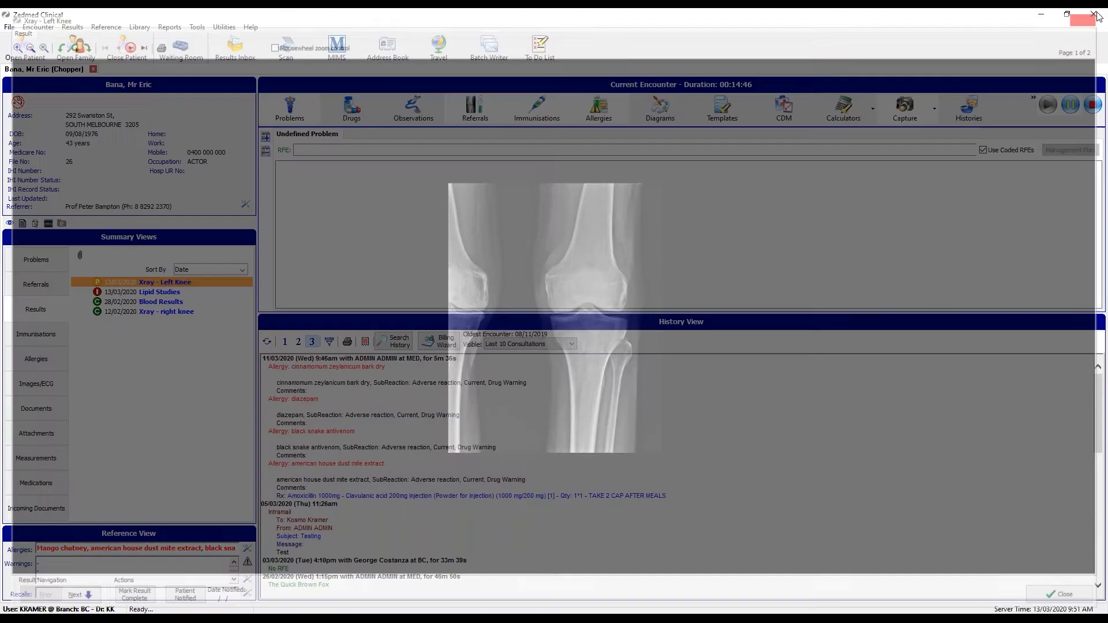
pyautogui.click(1093, 14)
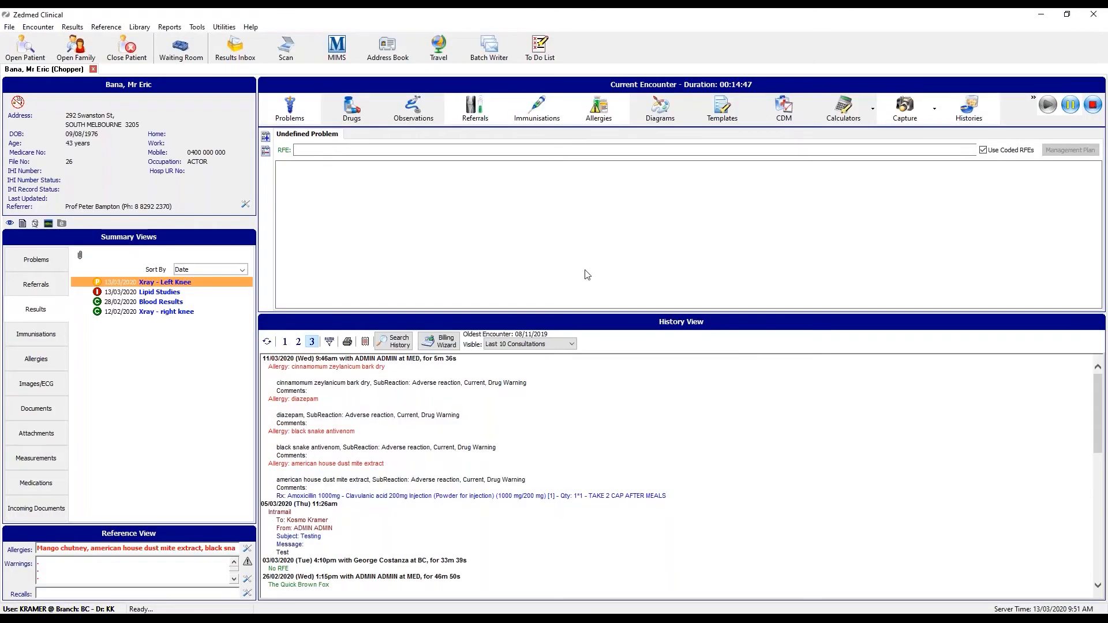
# Change the Xray - Left Knee result status to Complete, then select Lipid Studies.
pyautogui.rightClick(174, 286)
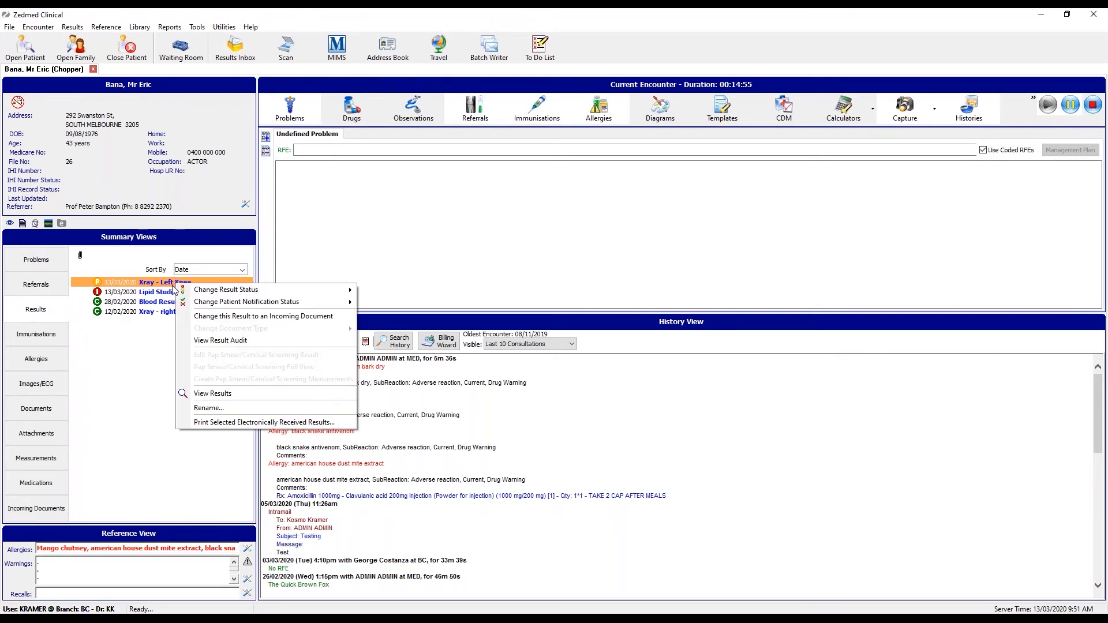
pyautogui.moveTo(217, 293)
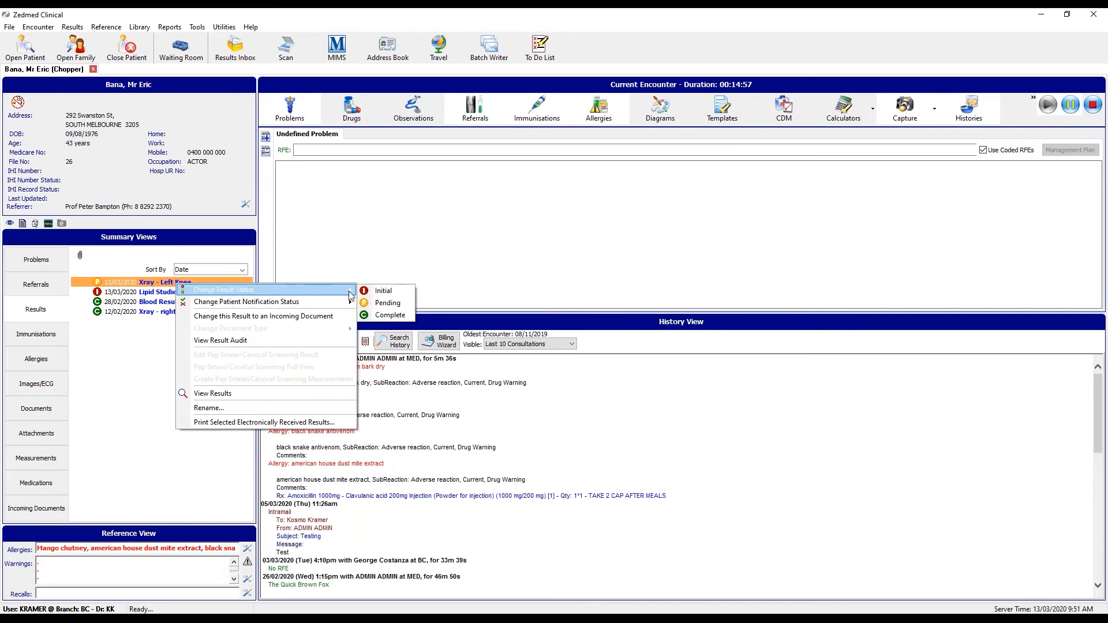
pyautogui.click(406, 315)
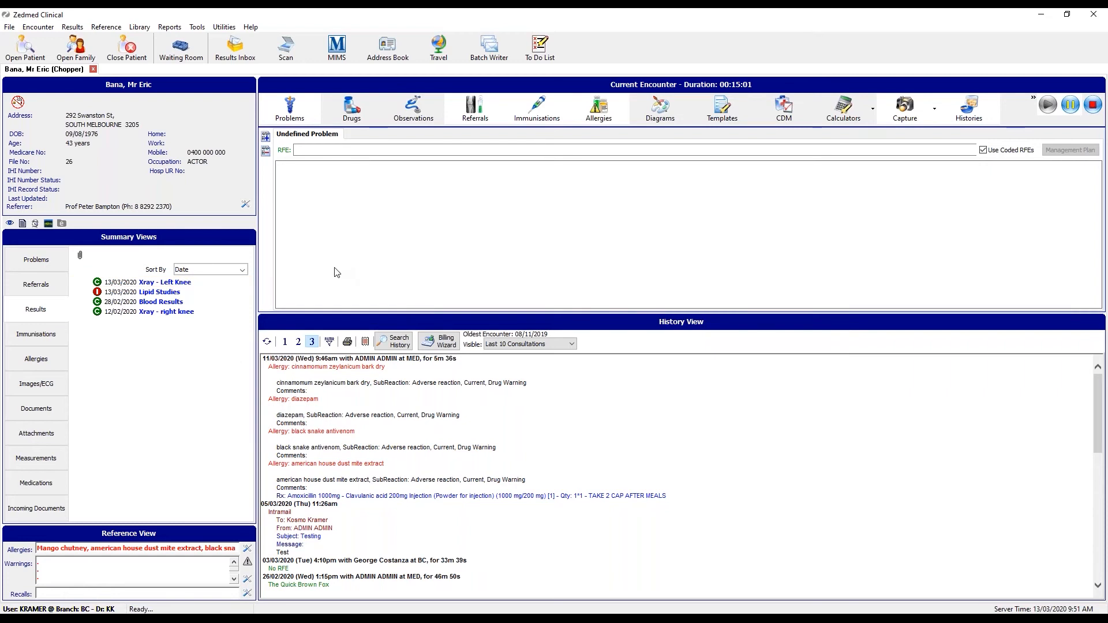
pyautogui.click(150, 294)
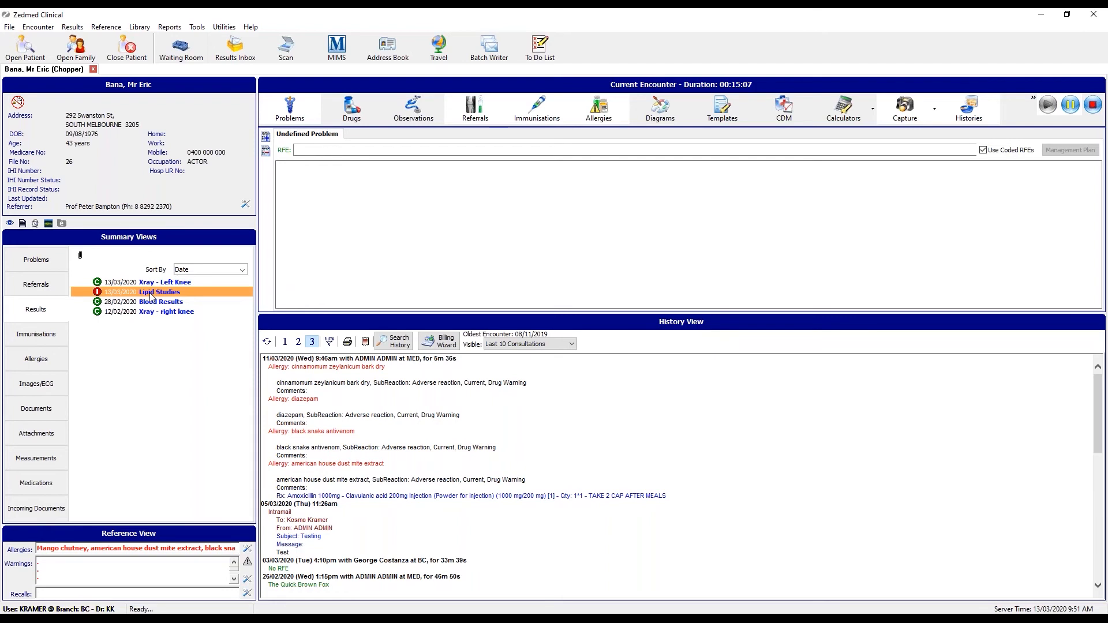
# Open the Lipid Studies result, review the report, and mark it complete.
pyautogui.rightClick(159, 293)
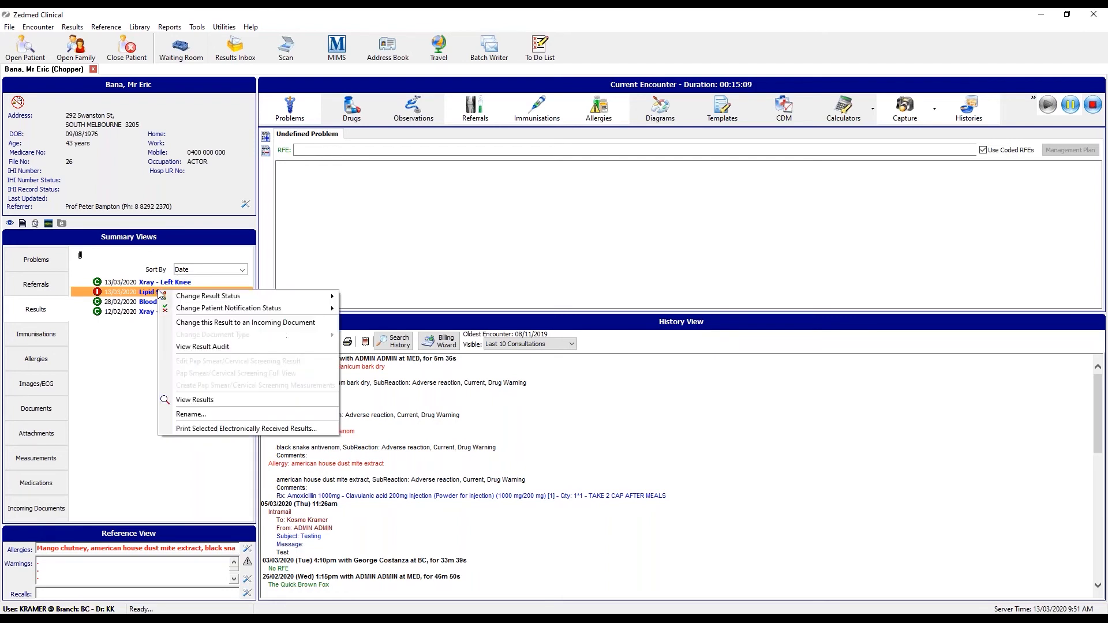
pyautogui.click(265, 404)
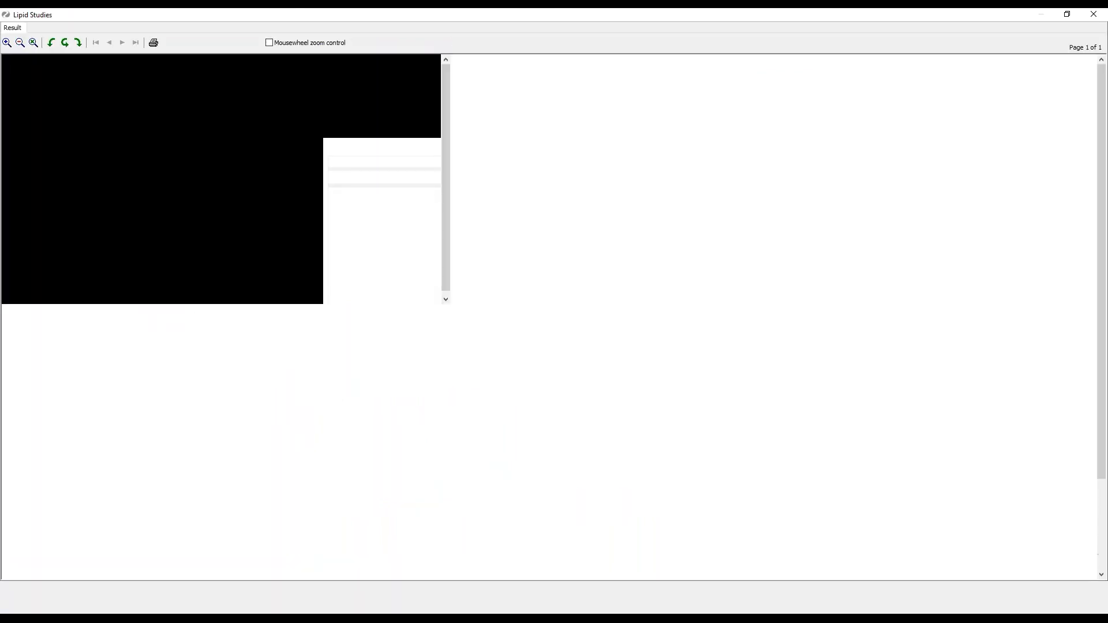
pyautogui.scroll(-3, 517, 314)
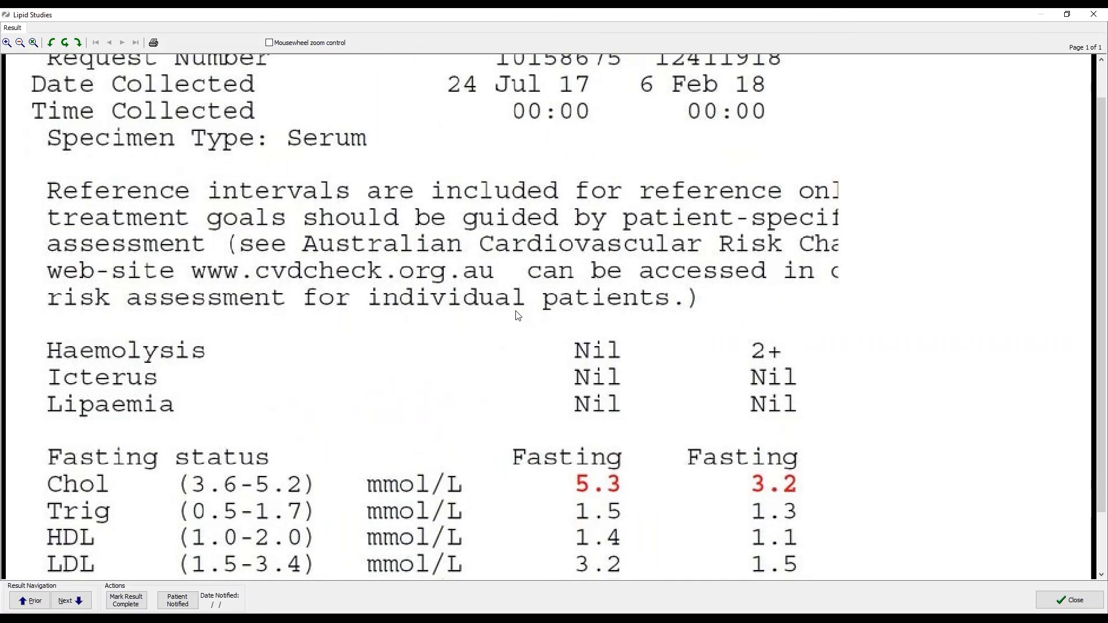
pyautogui.scroll(3, 519, 325)
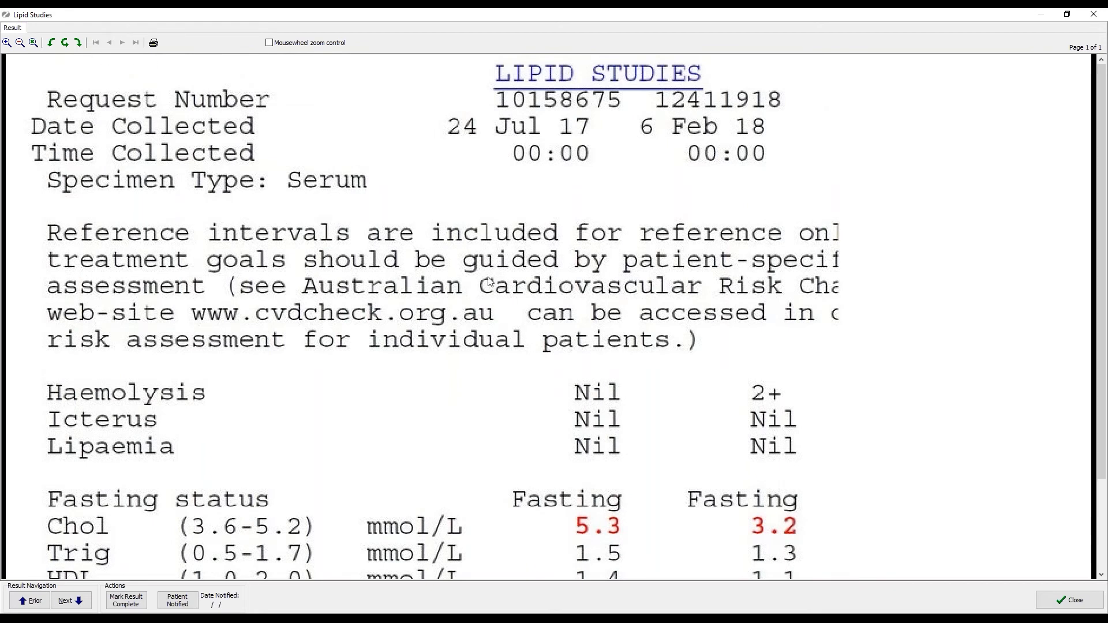
pyautogui.scroll(-3, 488, 285)
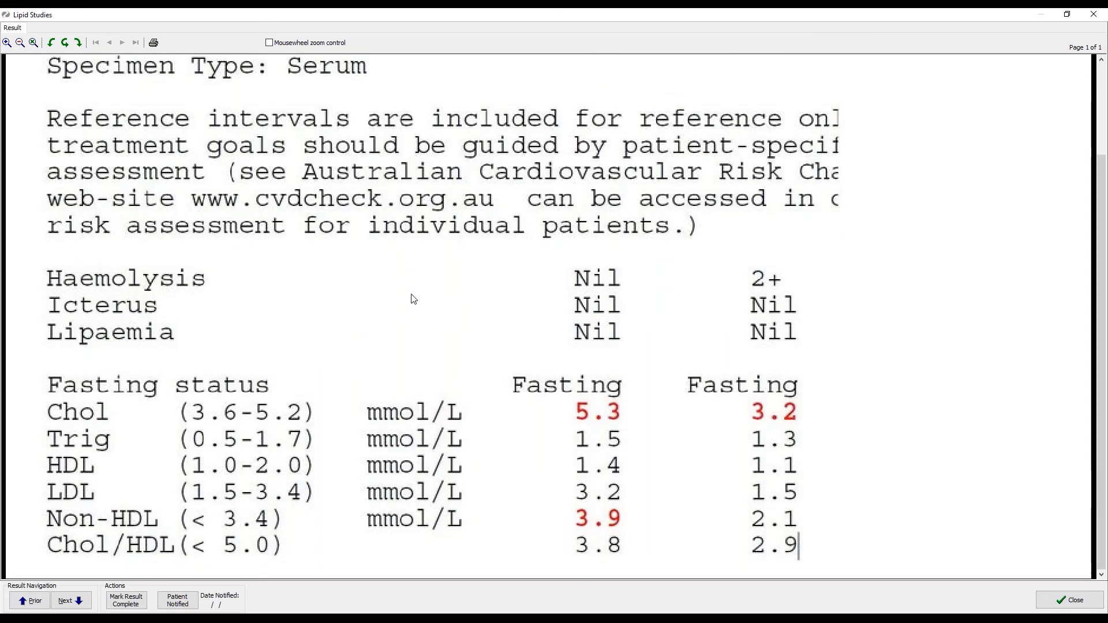
pyautogui.click(136, 604)
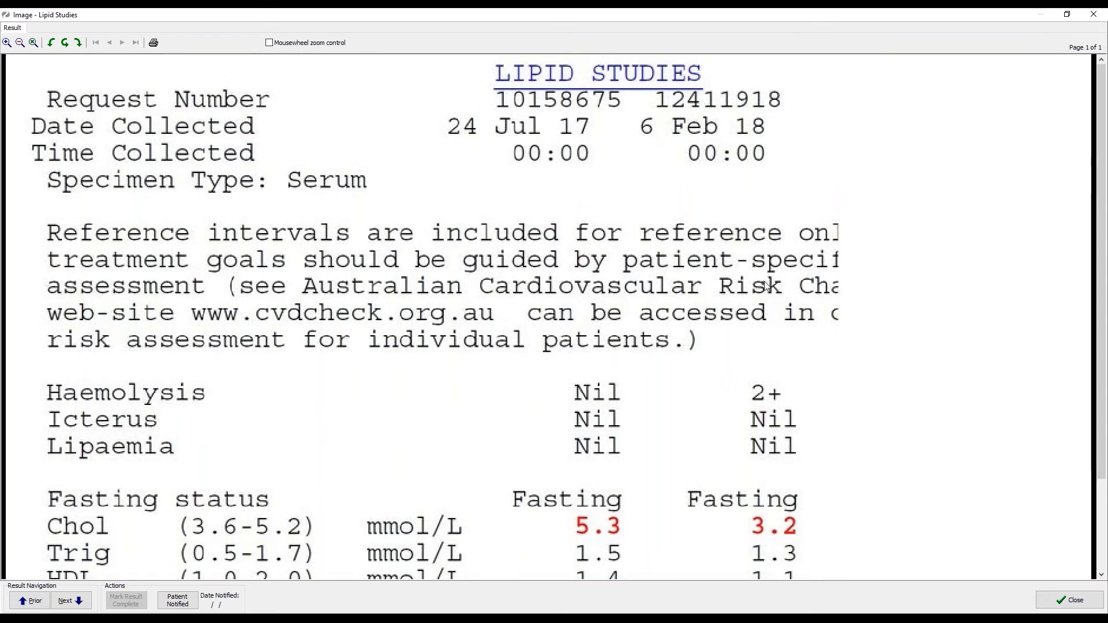
# Step between the left knee X-ray, Lipid Studies and Blood Results, ending on Blood Results.
pyautogui.click(61, 601)
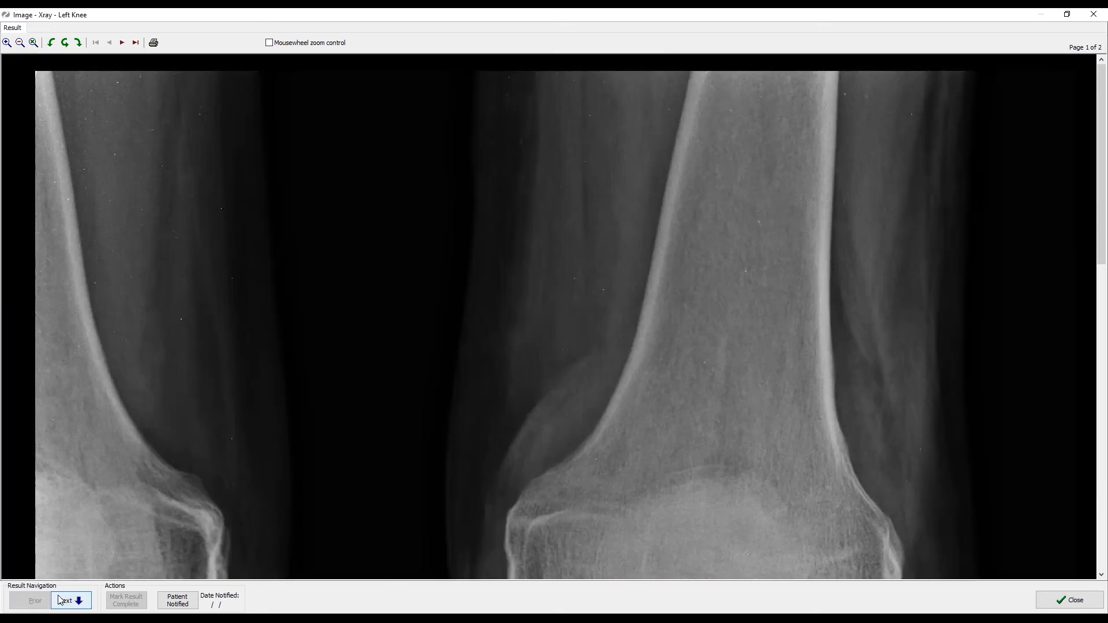
pyautogui.click(61, 601)
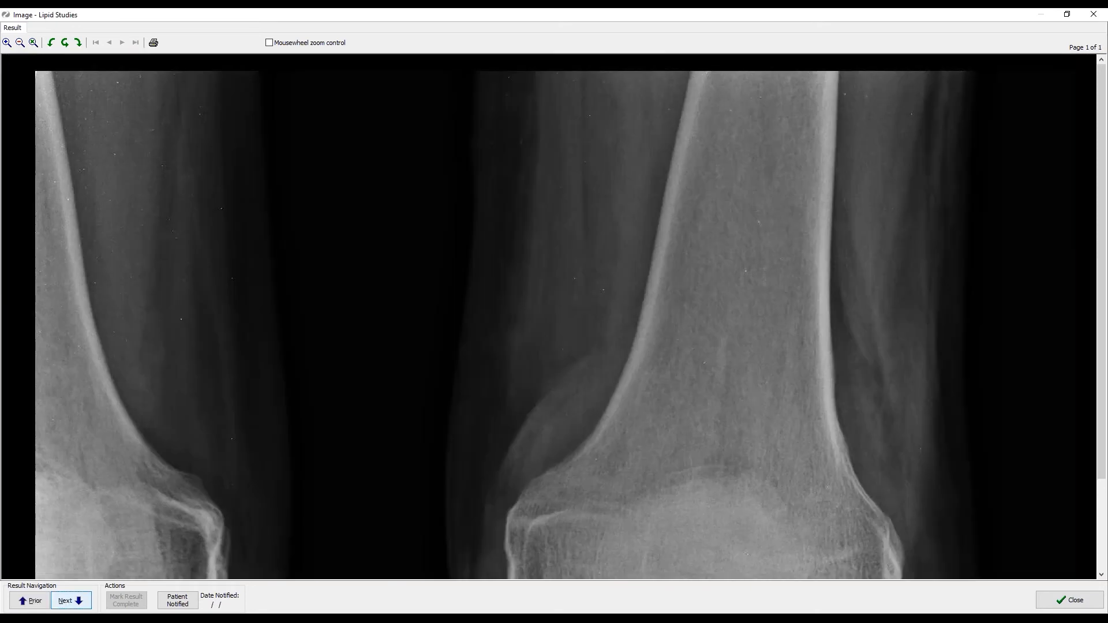
pyautogui.click(30, 600)
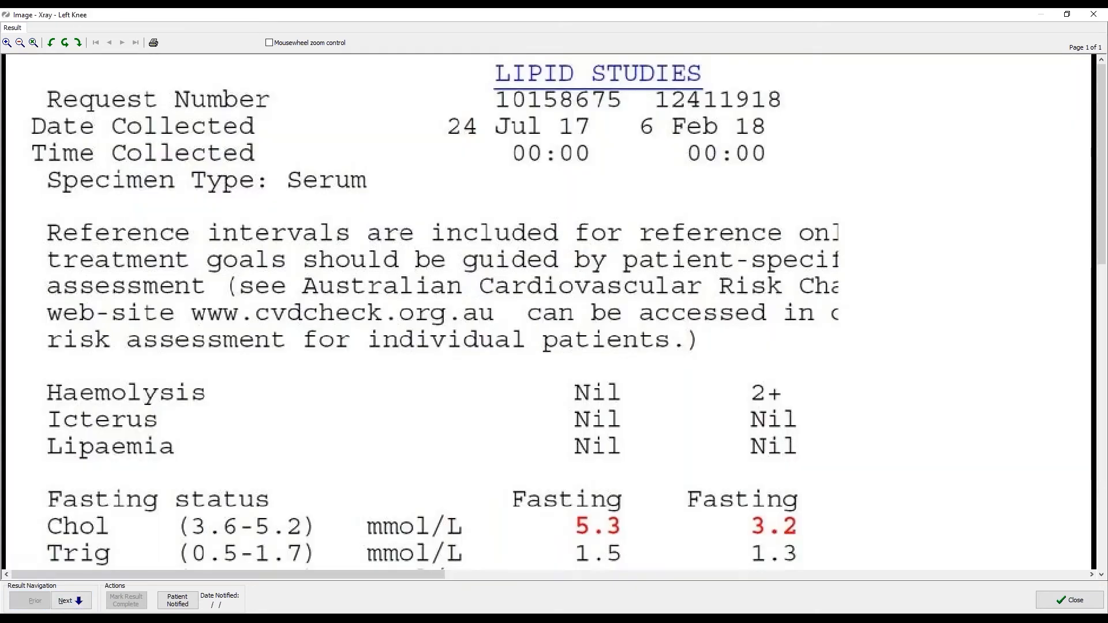
pyautogui.click(70, 600)
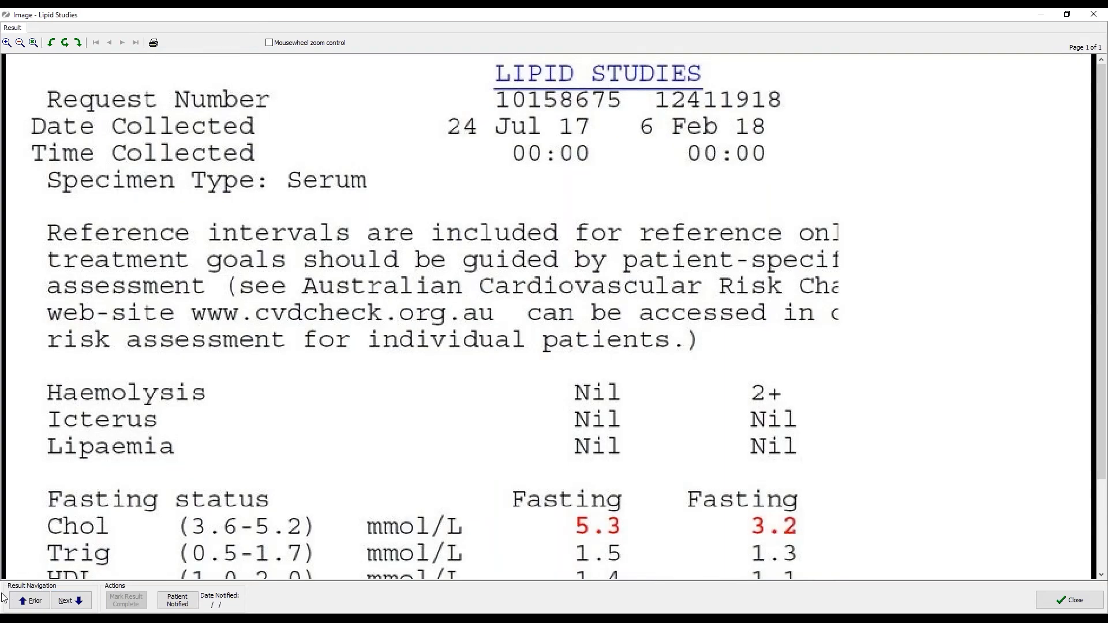
pyautogui.click(69, 600)
pyautogui.click(67, 603)
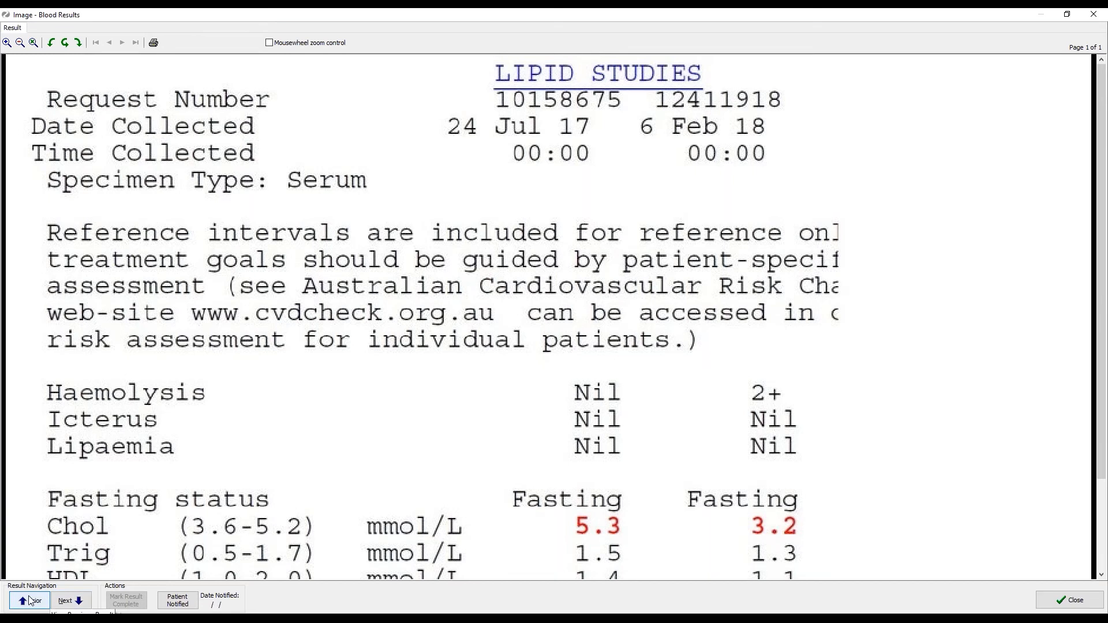
pyautogui.click(50, 603)
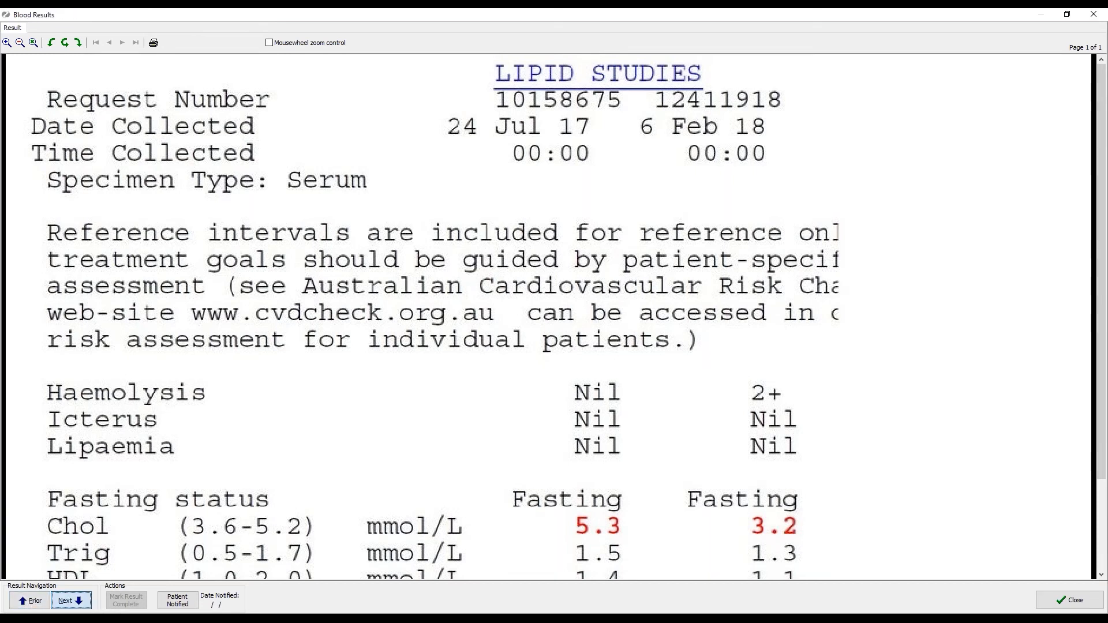
# Close the result viewer and open Observations and Measurements for 13/03/2020.
pyautogui.click(1094, 15)
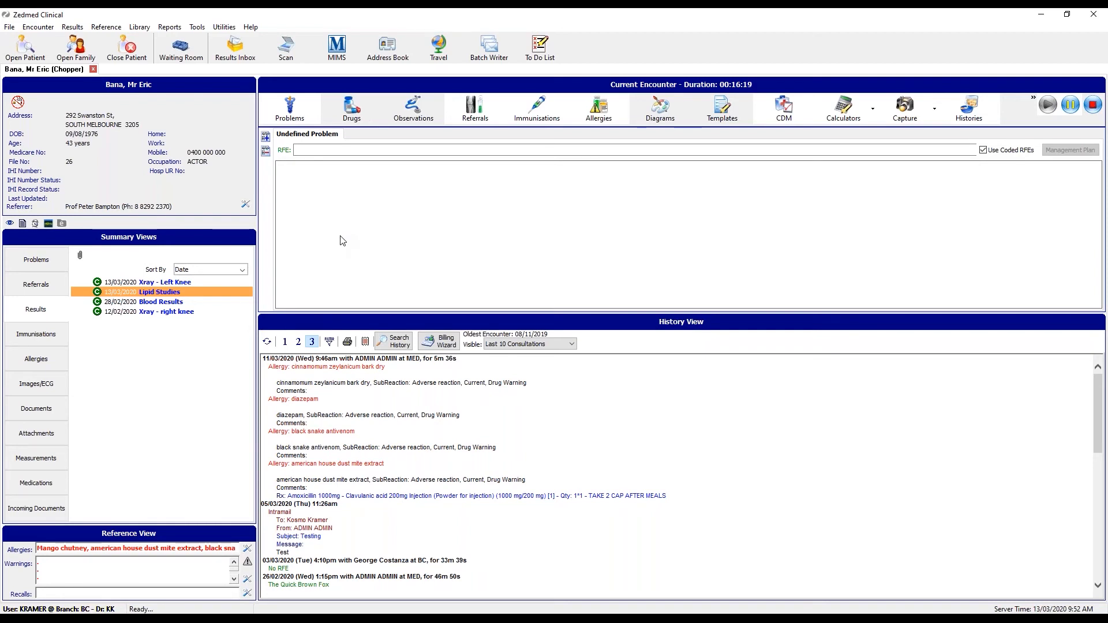
pyautogui.click(412, 110)
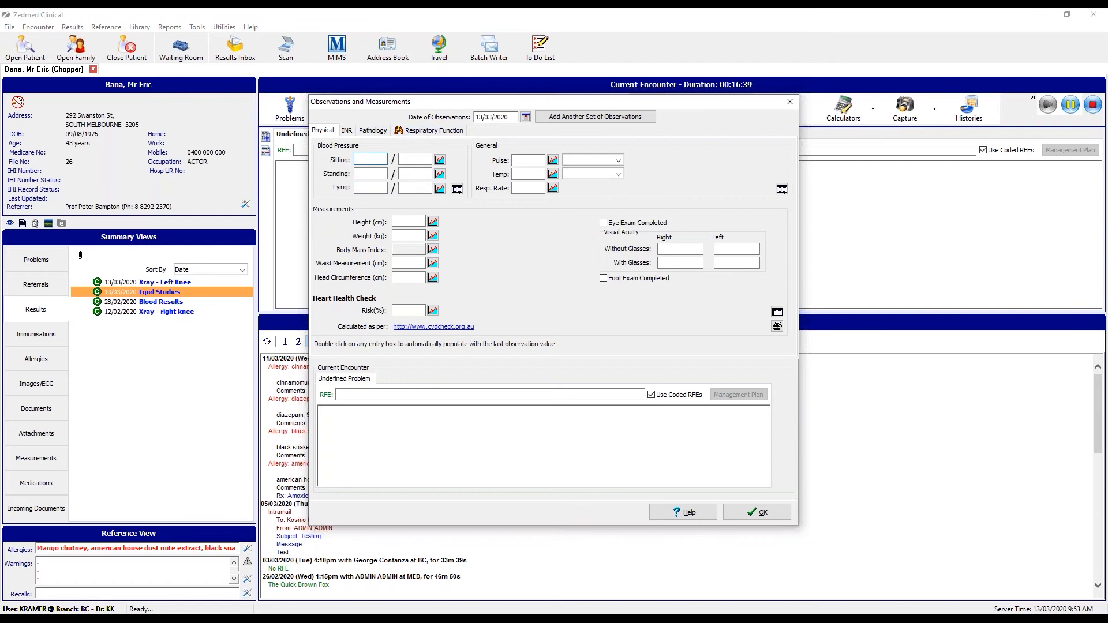
# Auto-fill height 170 and weight 75 from last values, then dismiss the no-prior-pulse message.
pyautogui.doubleClick(406, 220)
pyautogui.doubleClick(410, 237)
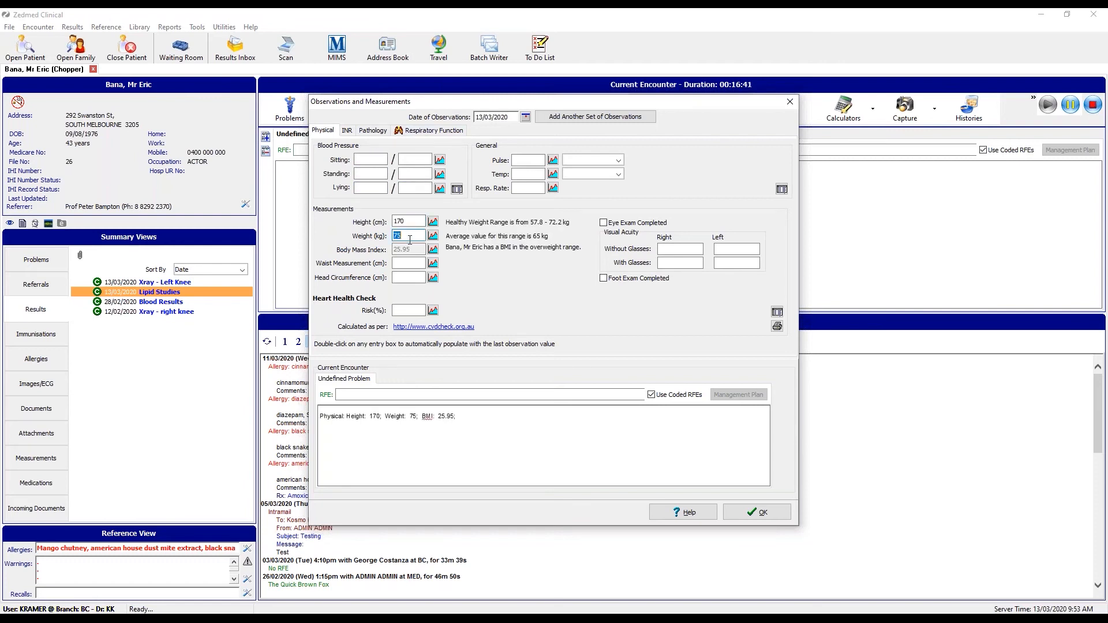
pyautogui.doubleClick(528, 160)
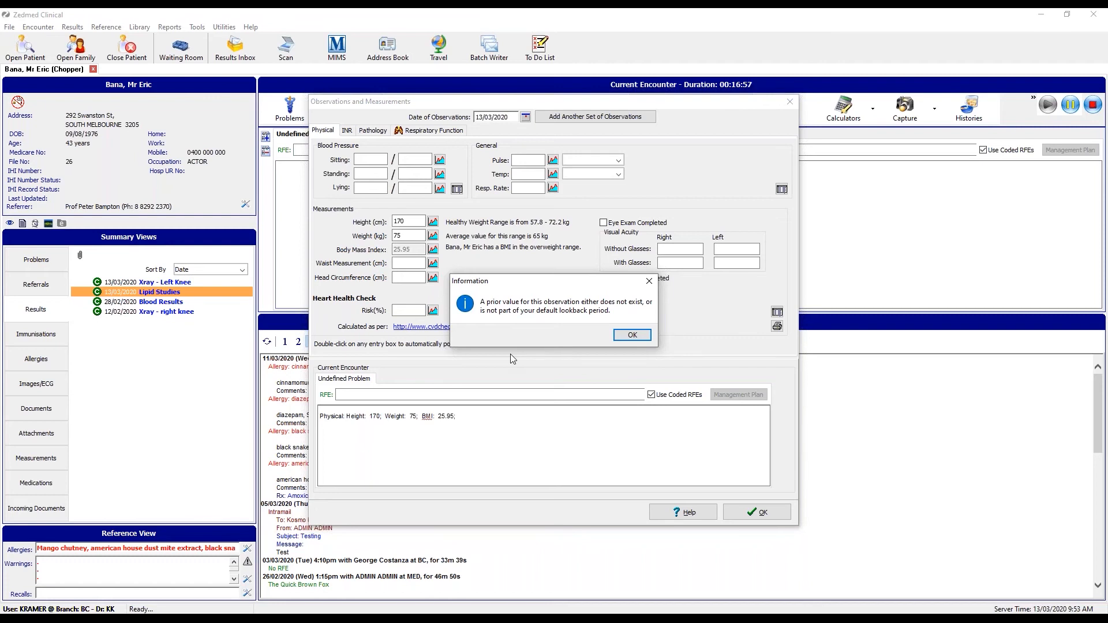
pyautogui.click(632, 336)
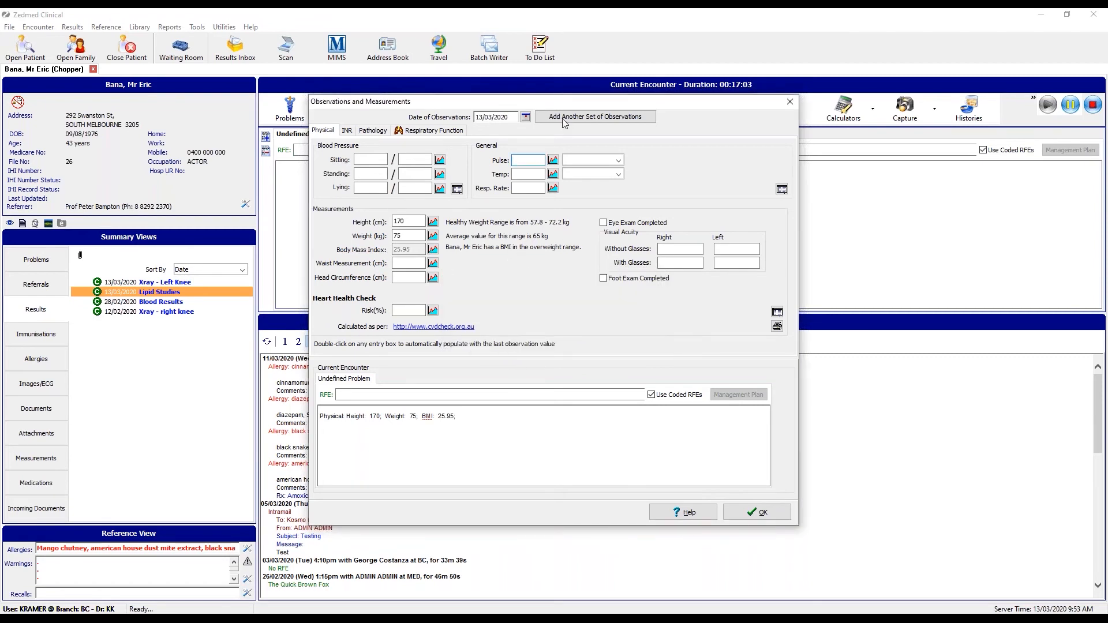
pyautogui.click(369, 160)
# View and close the Historical Graphs for sitting blood pressure and weight.
pyautogui.click(440, 161)
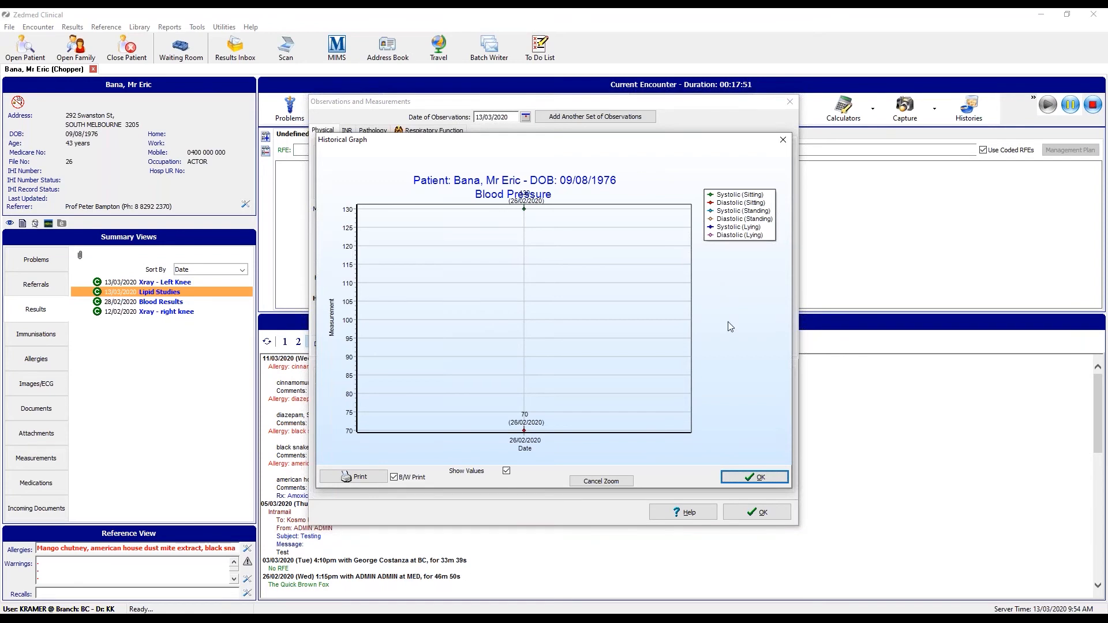
pyautogui.click(756, 481)
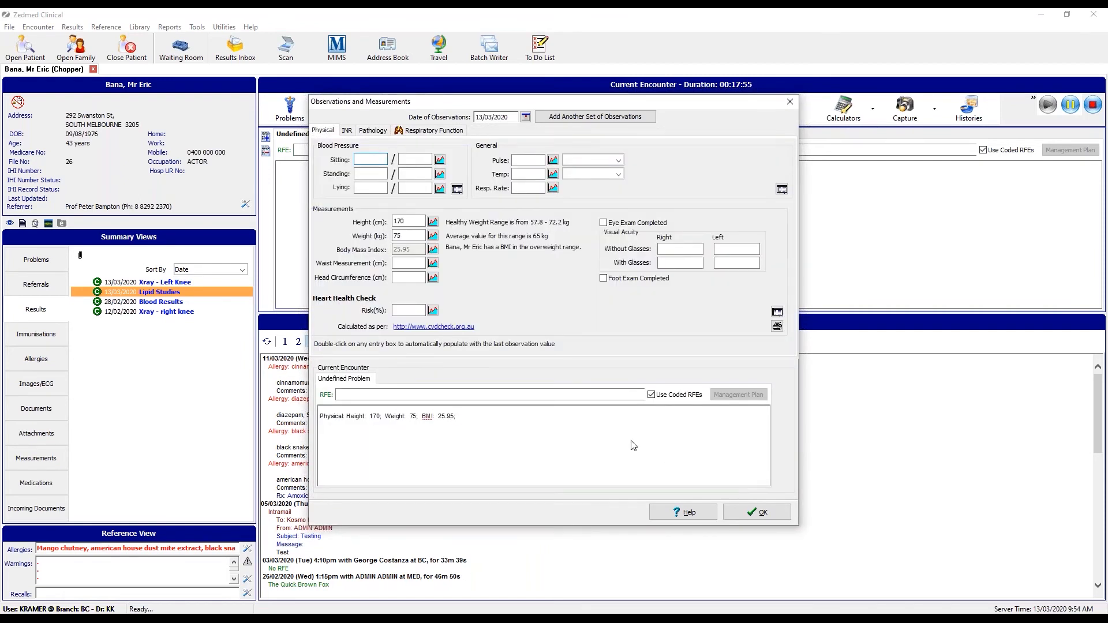
pyautogui.click(432, 235)
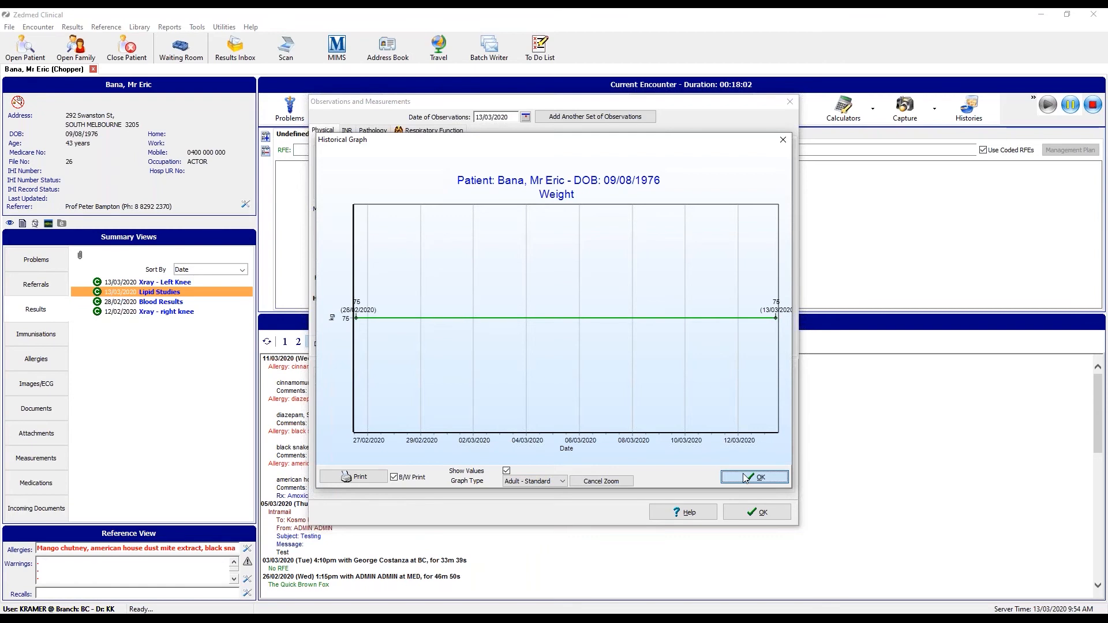
pyautogui.click(744, 478)
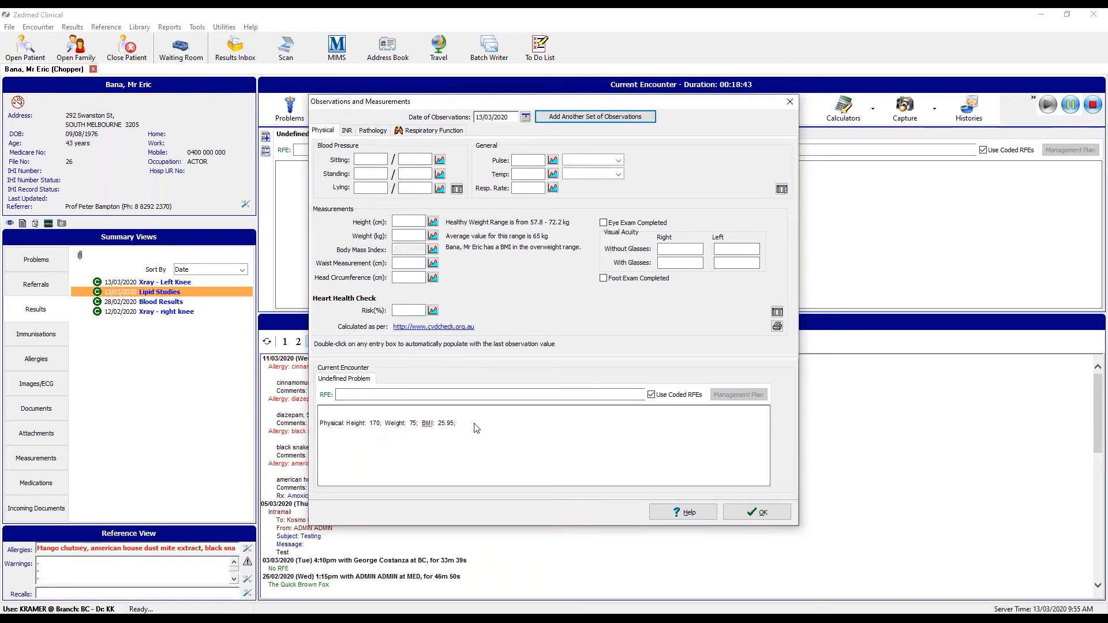
# Show the INR page, with empty INR, dose and target-range fields.
pyautogui.click(380, 161)
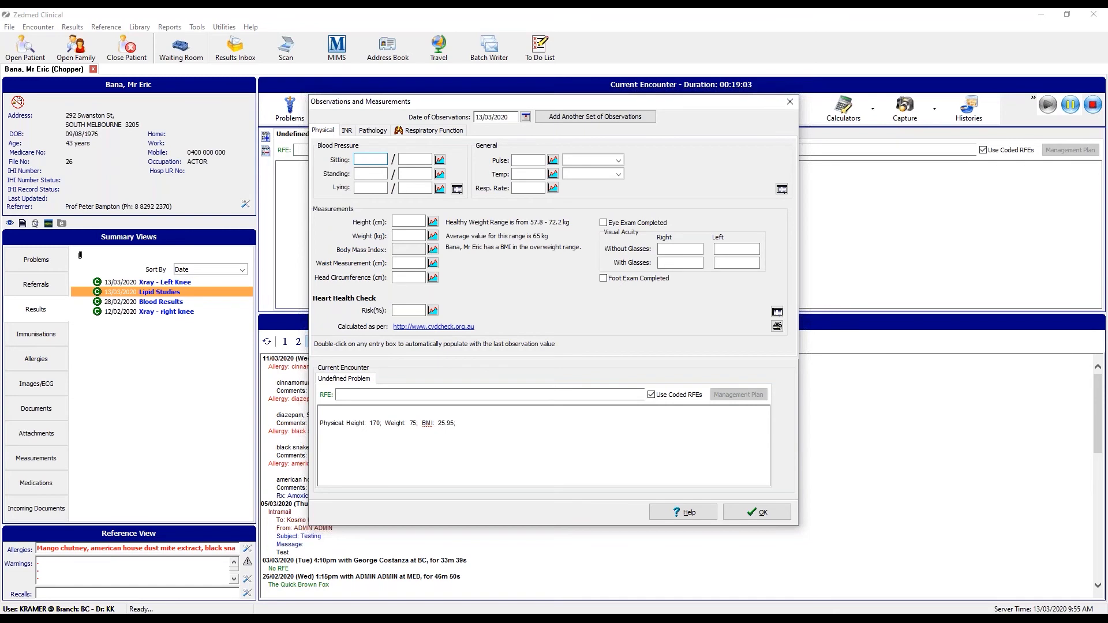
pyautogui.click(347, 131)
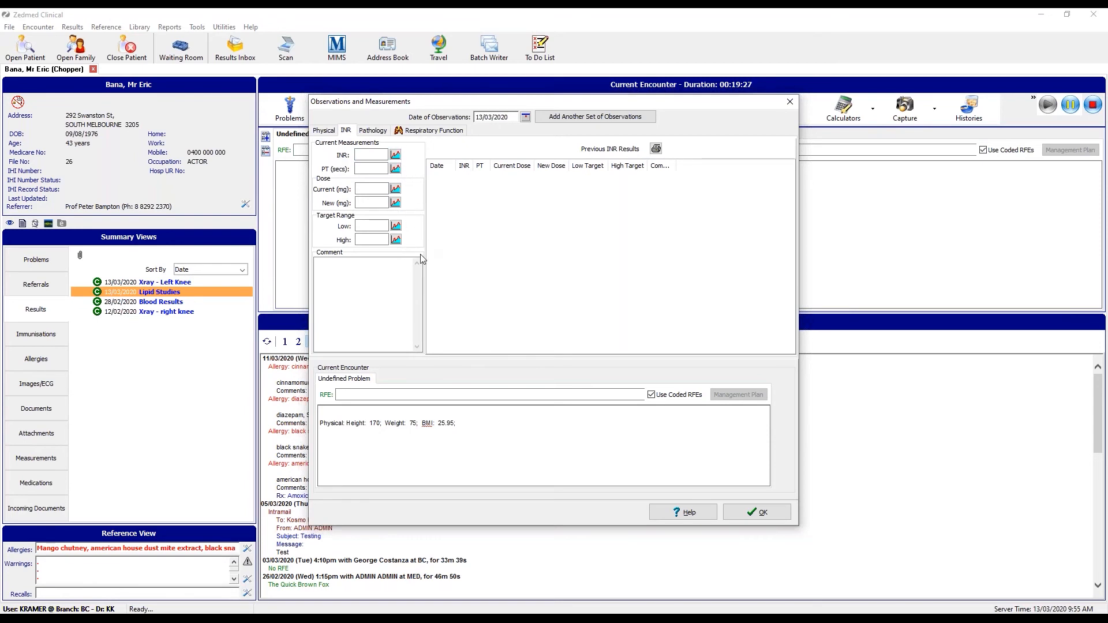
# On Pathology > Respiratory Function, add empty pre- and post-test PEFR, FEV1 and FVC entries.
pyautogui.click(381, 132)
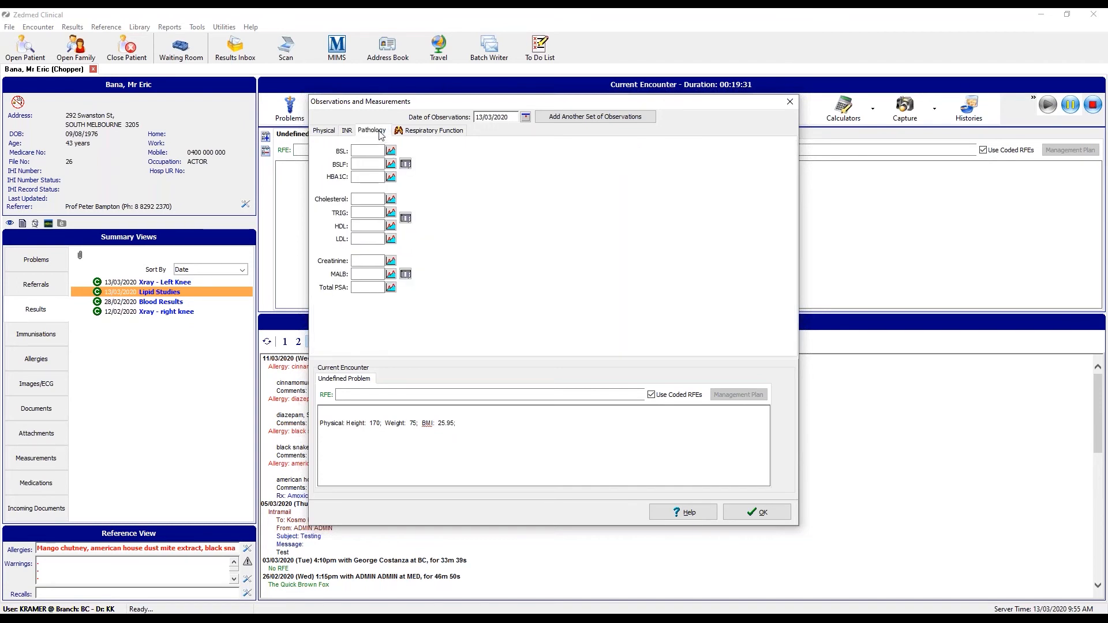
pyautogui.click(431, 133)
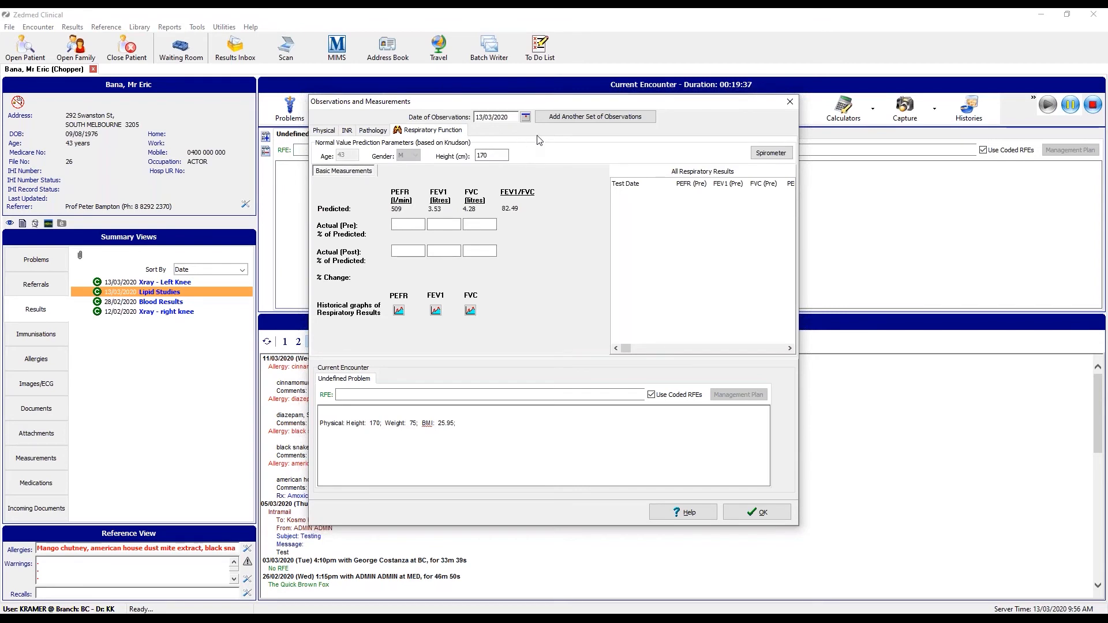
pyautogui.click(405, 224)
pyautogui.click(439, 224)
pyautogui.click(479, 225)
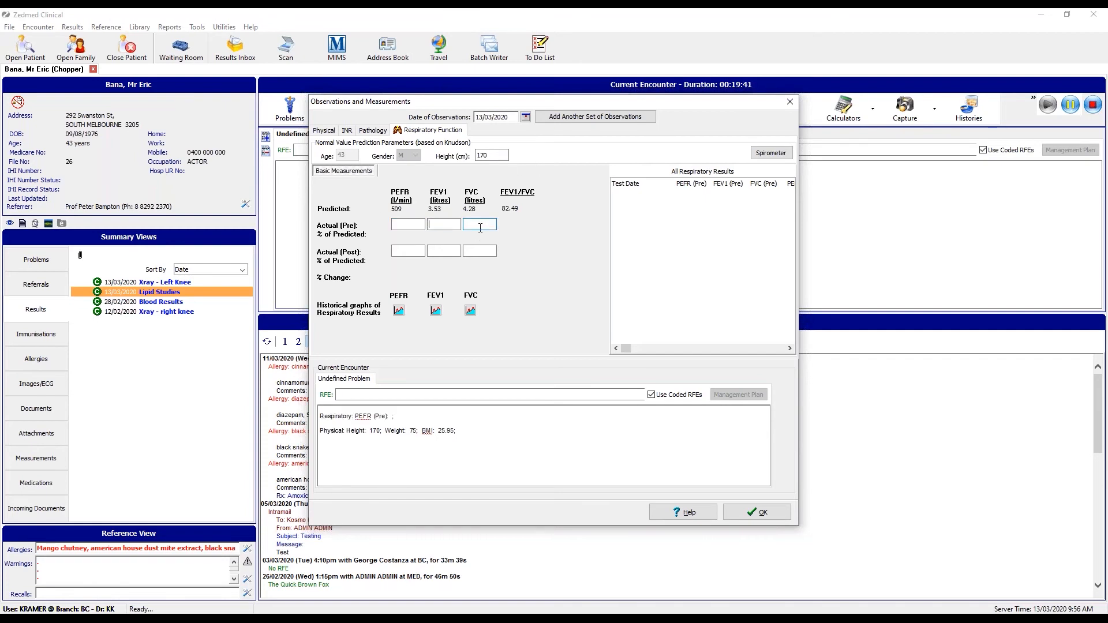
pyautogui.click(409, 251)
pyautogui.click(443, 250)
pyautogui.click(482, 251)
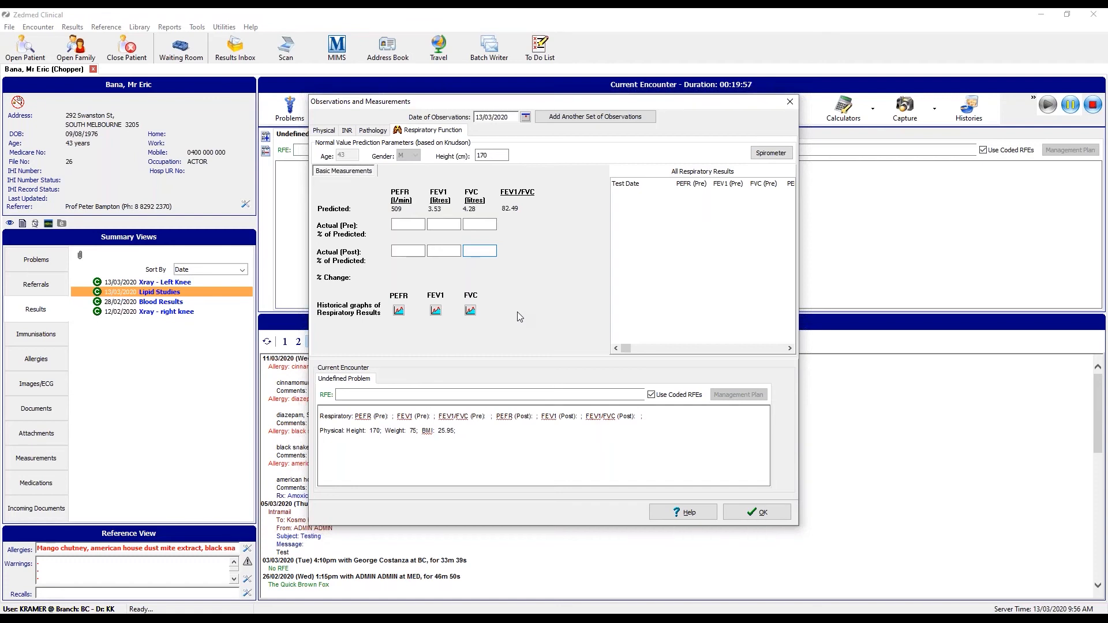
# Save observations, start a referral addressed to Clinpath Pathology, and remove the copied doctor.
pyautogui.click(756, 512)
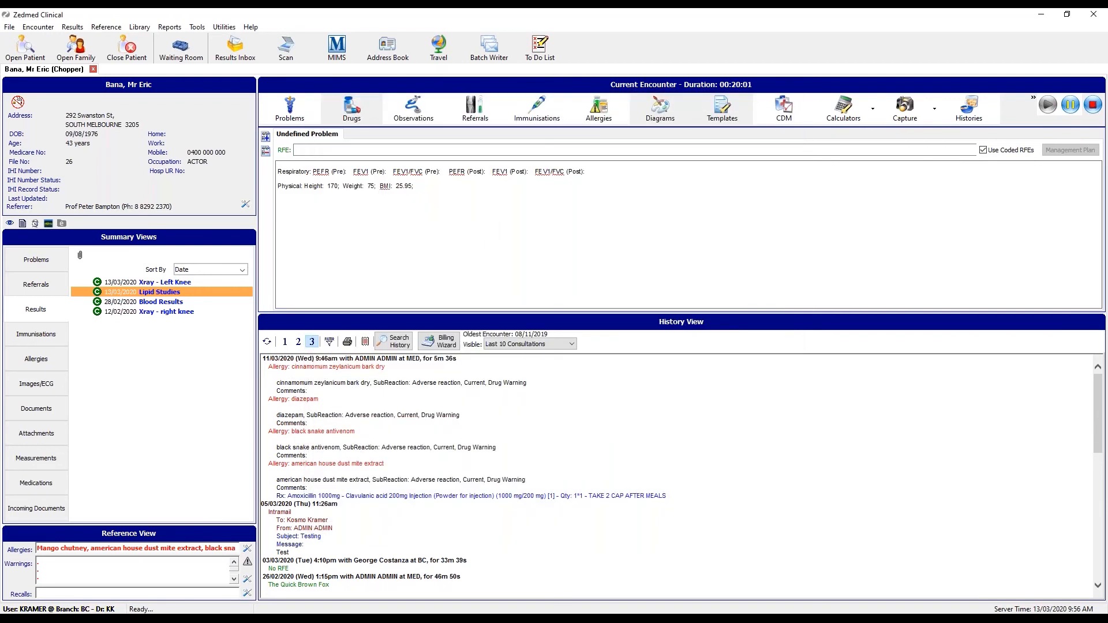
pyautogui.click(484, 116)
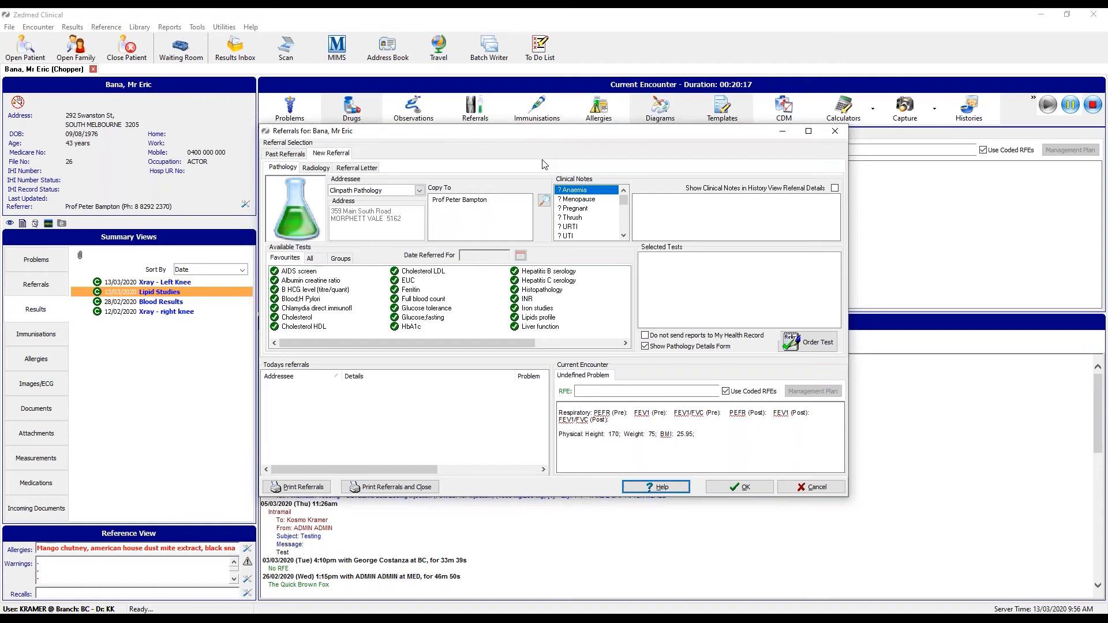
pyautogui.click(420, 193)
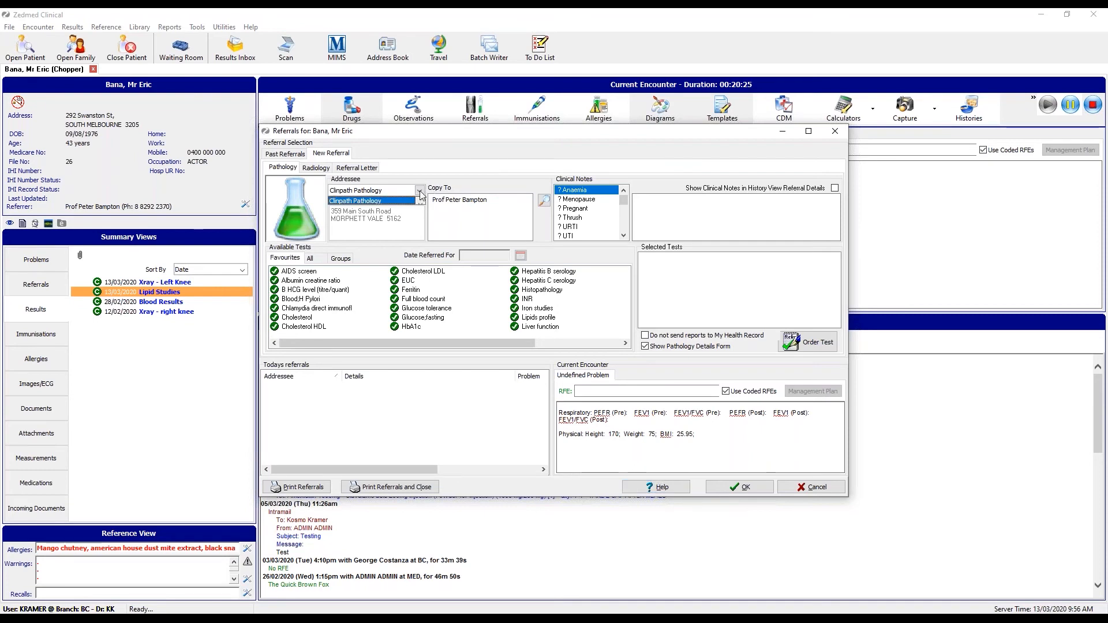
pyautogui.click(420, 192)
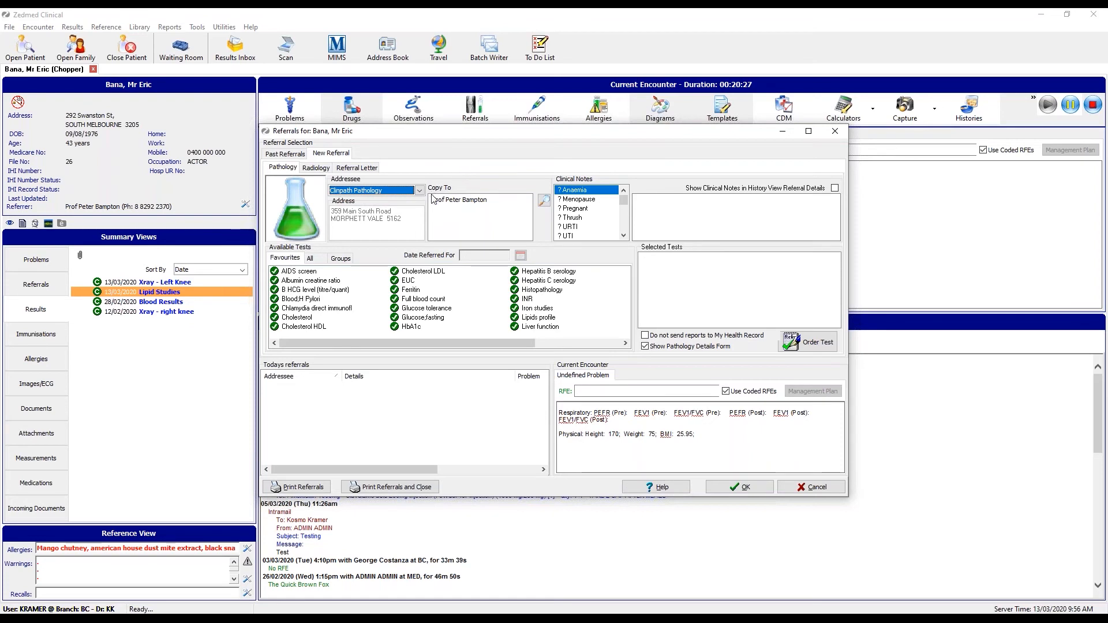
pyautogui.rightClick(460, 203)
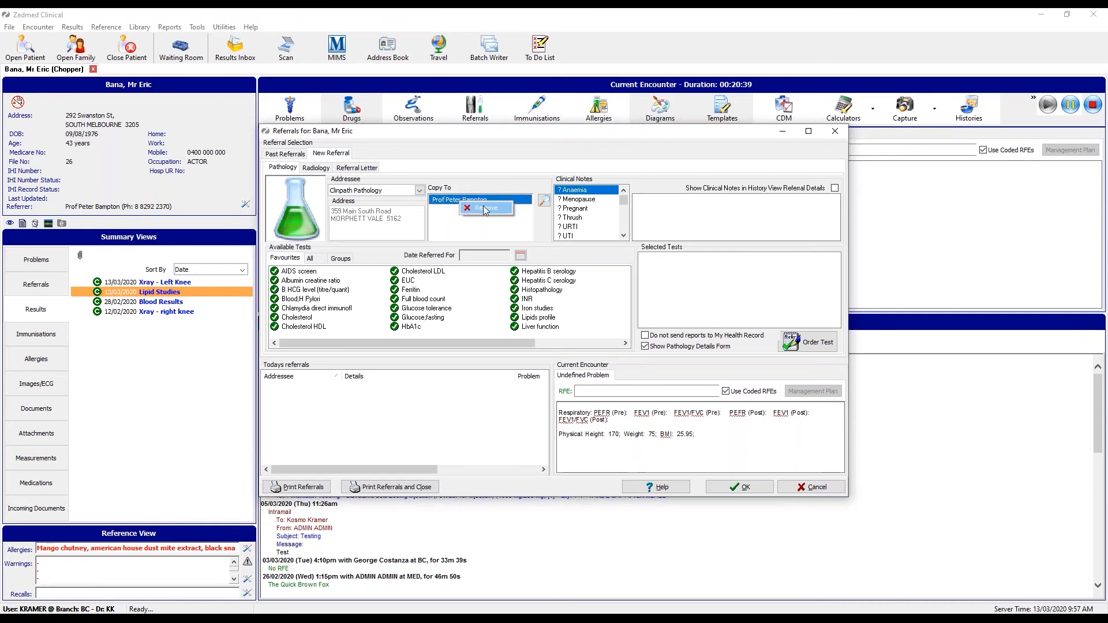
pyautogui.click(484, 209)
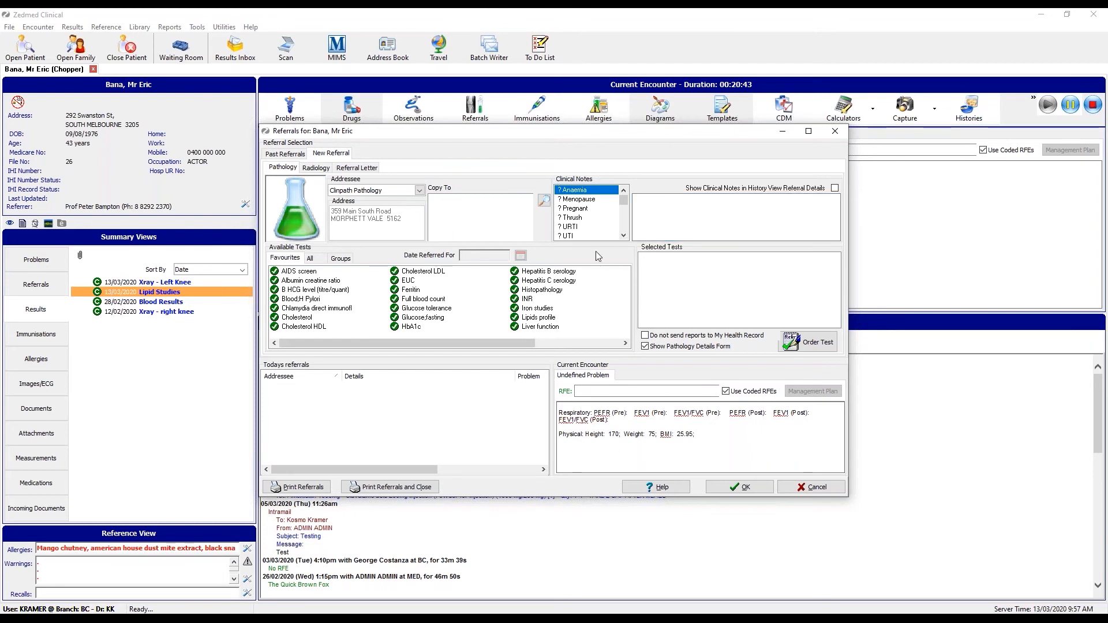
# Add the 'For investigation' clinical note and append 'free text' after it.
pyautogui.moveTo(624, 201); pyautogui.dragTo(626, 213)
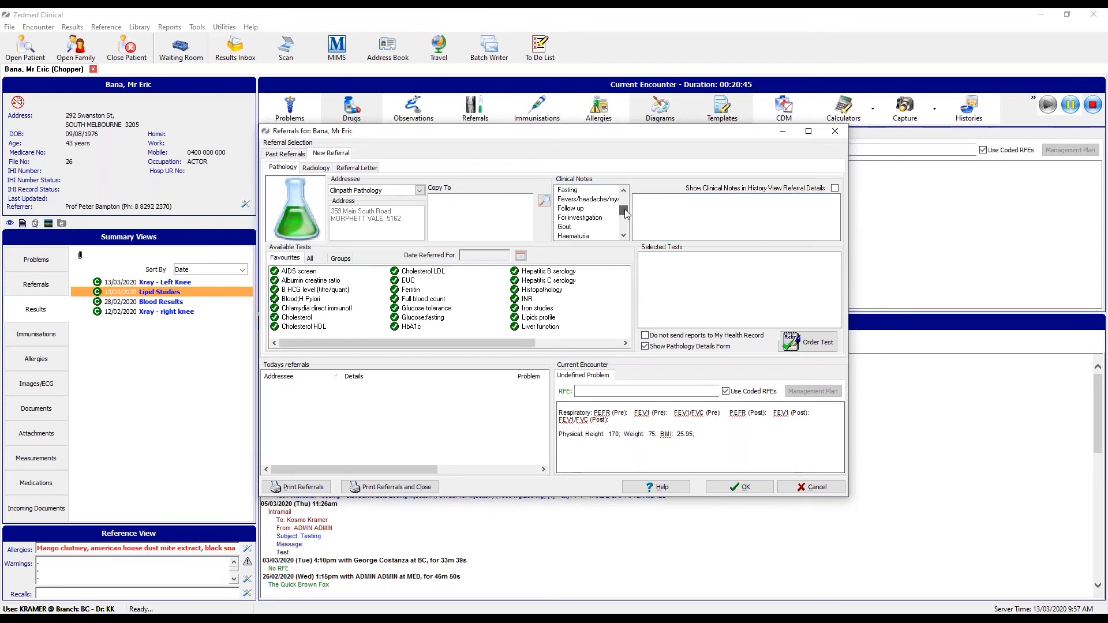
pyautogui.doubleClick(585, 218)
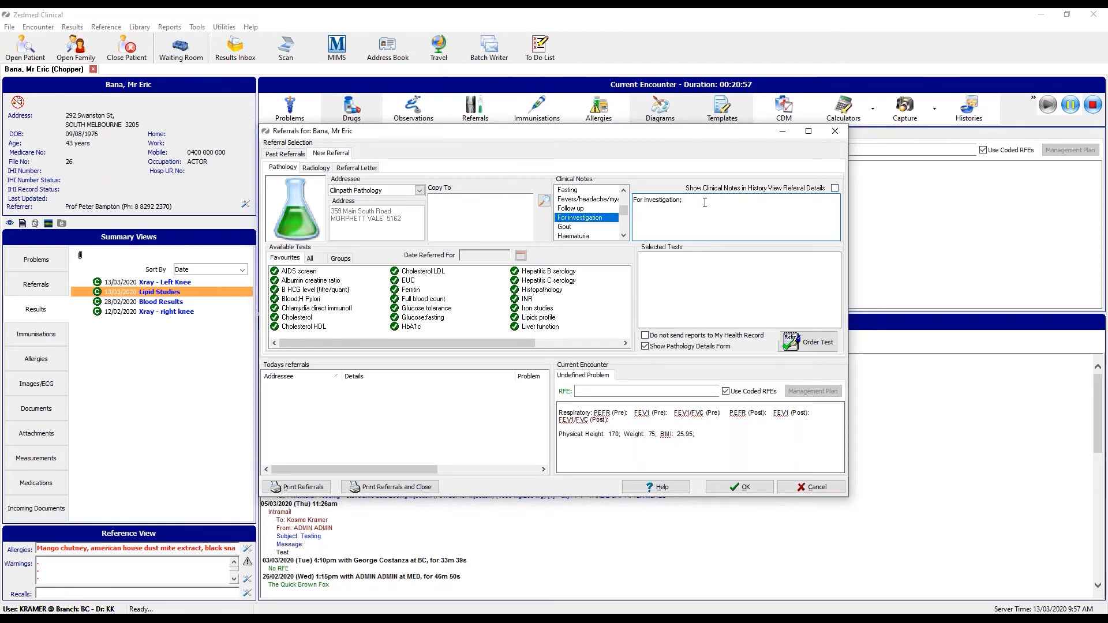
pyautogui.write('e text')
pyautogui.moveTo(343, 341); pyautogui.dragTo(309, 345)
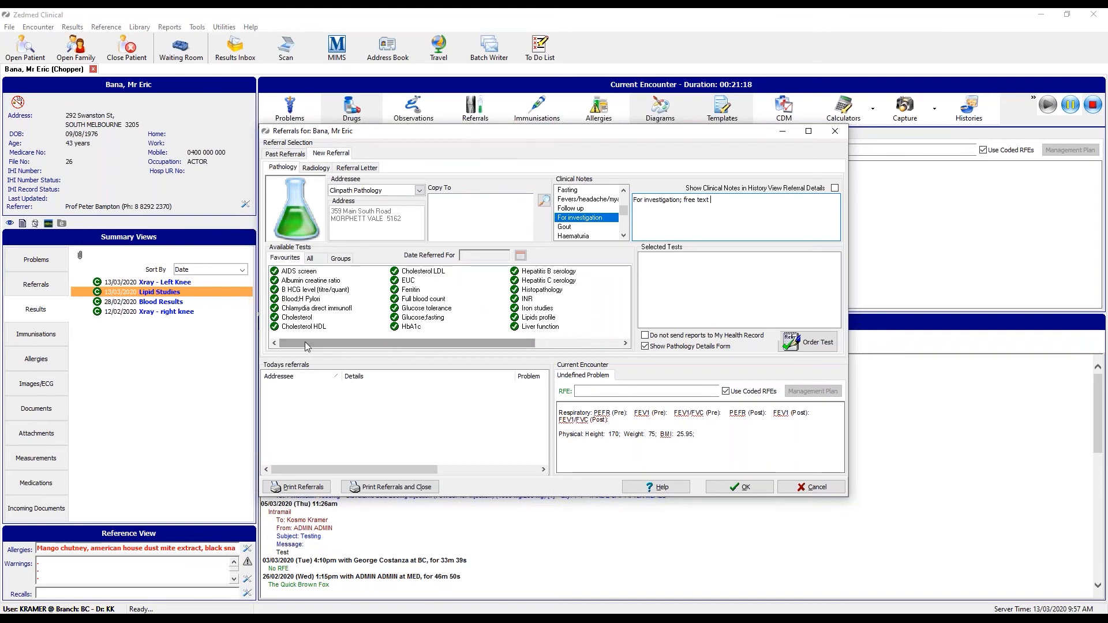
# Switch Available Tests to the All list and scroll through every test.
pyautogui.click(317, 262)
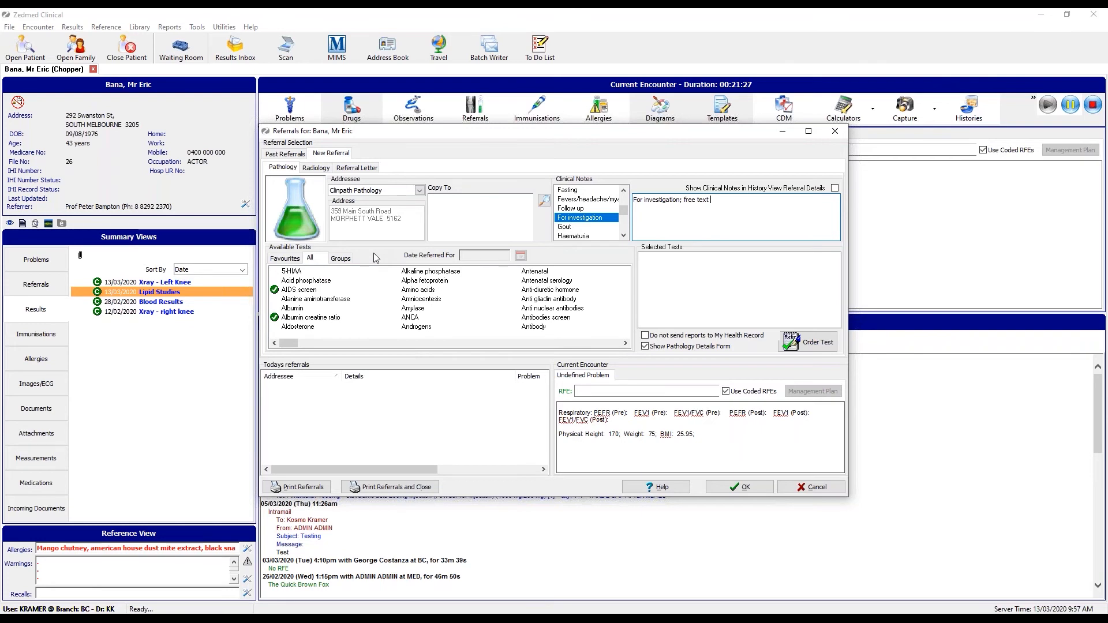
pyautogui.moveTo(299, 346); pyautogui.dragTo(384, 343)
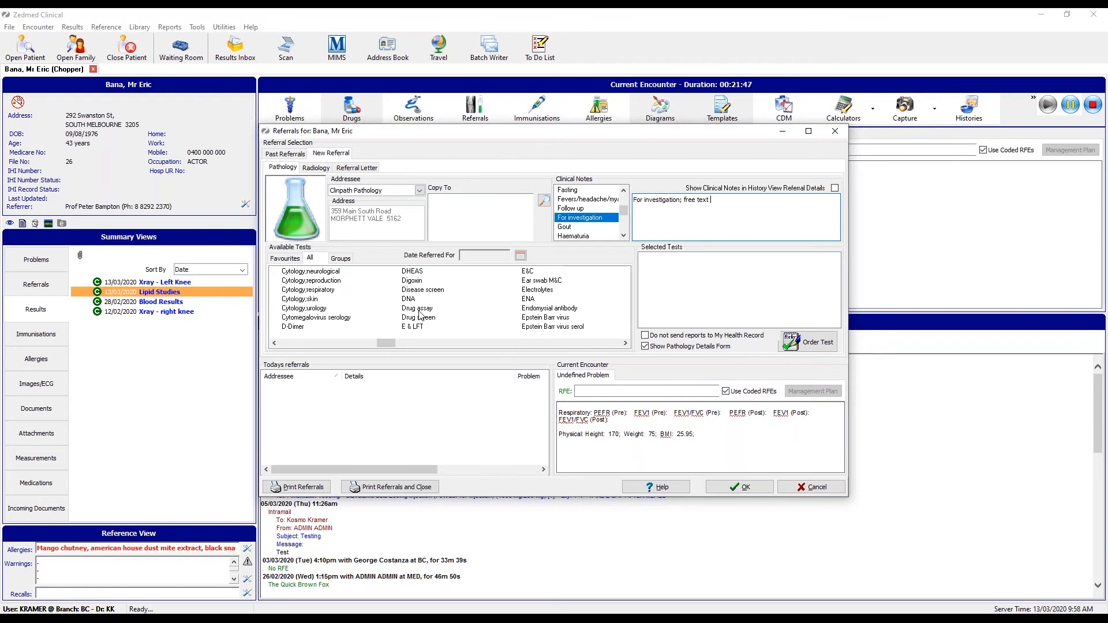
pyautogui.moveTo(386, 343); pyautogui.dragTo(289, 343)
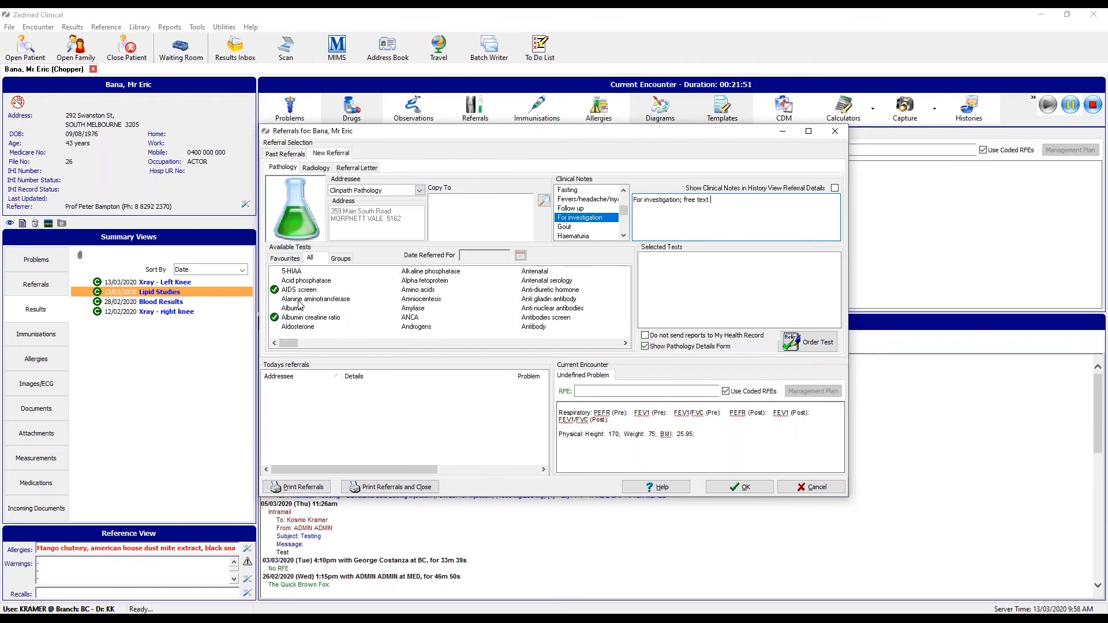
# Jump down the All list to Lipids profile and add it to Selected Tests.
pyautogui.rightClick(299, 301)
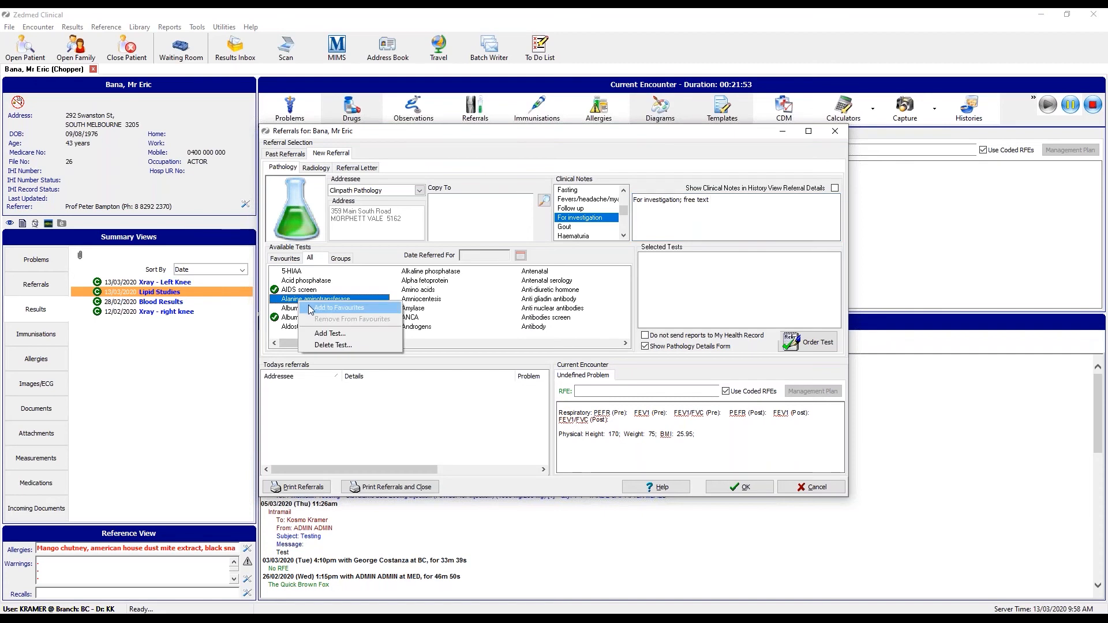
pyautogui.click(291, 300)
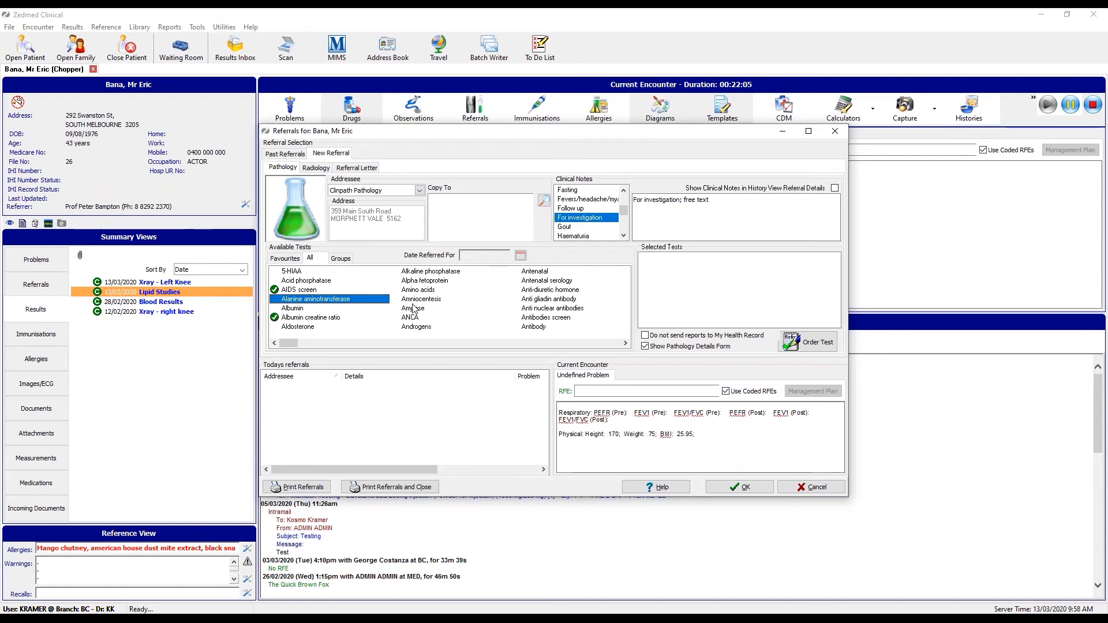
pyautogui.press('l')
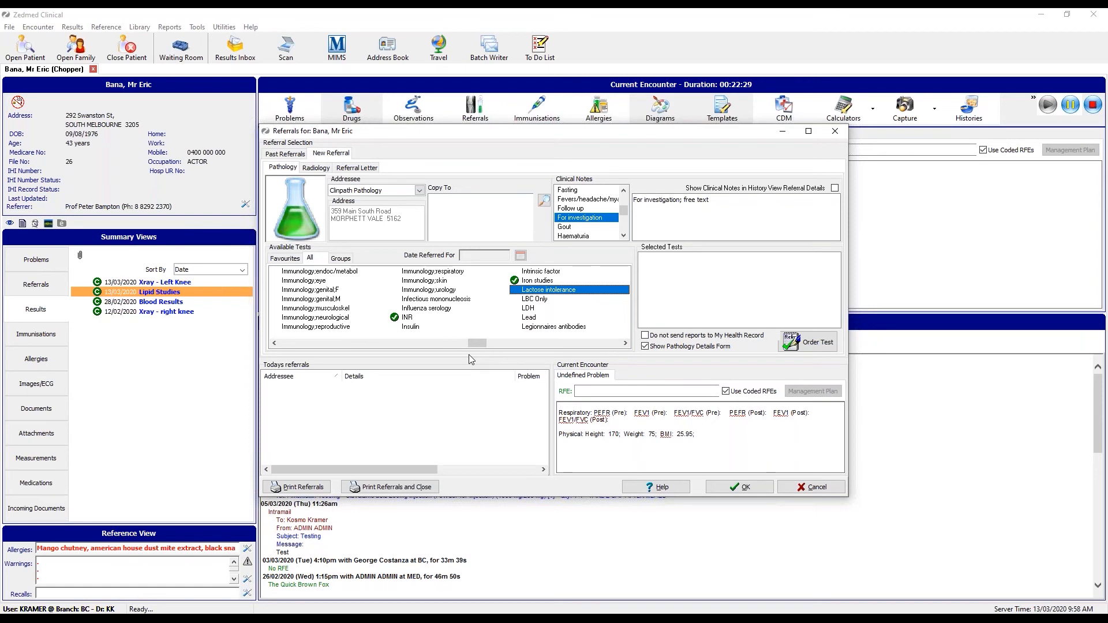
pyautogui.click(625, 342)
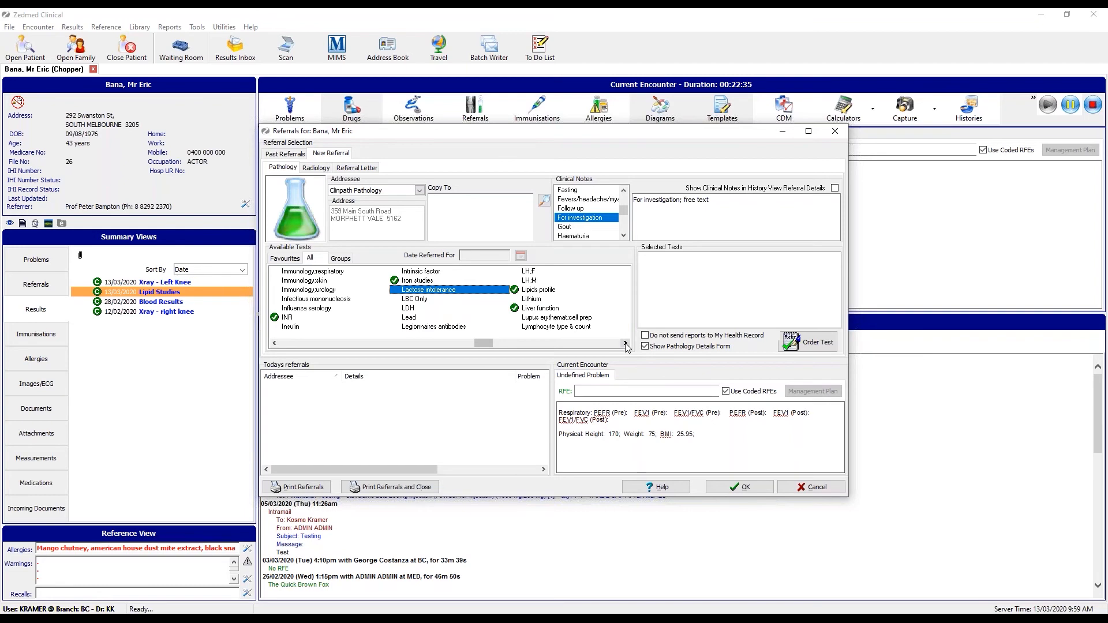
pyautogui.click(626, 343)
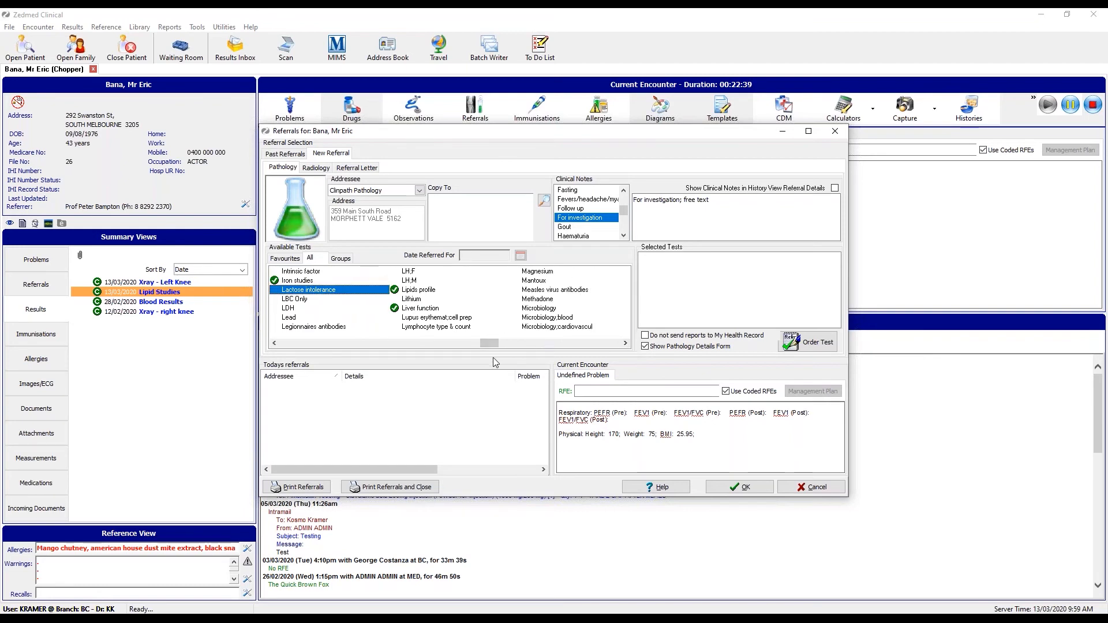
pyautogui.doubleClick(426, 290)
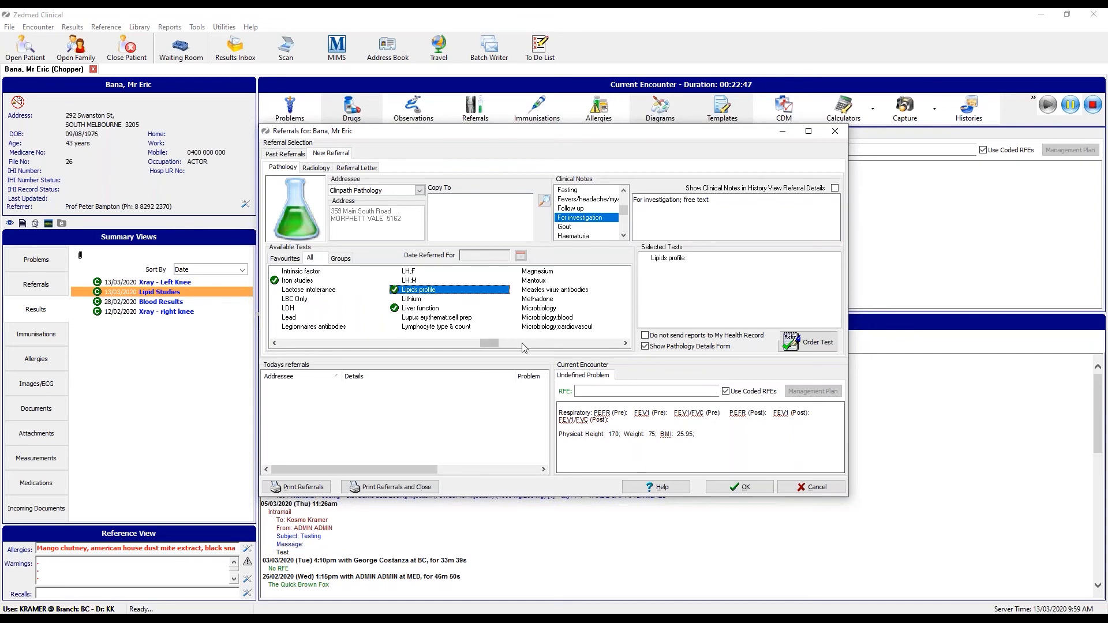
# List the saved test groups (Demntia, Diabetes, New Group, Training) and bring up group options.
pyautogui.click(342, 261)
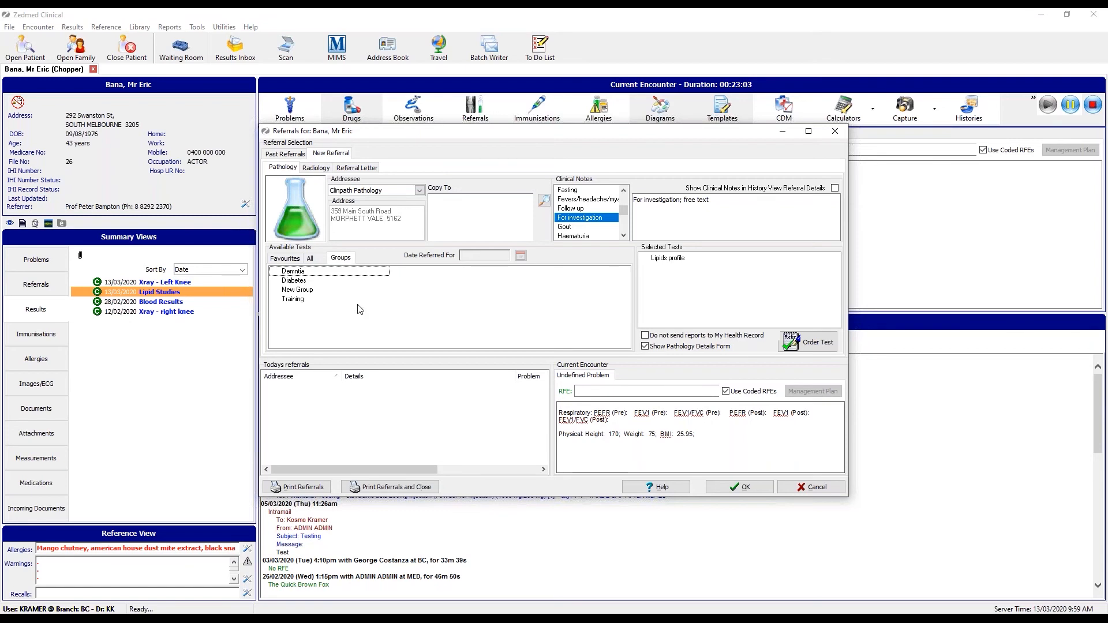
pyautogui.rightClick(311, 318)
# Start a new test group named 'Lunch n Learn' in Group Maintenance.
pyautogui.click(321, 328)
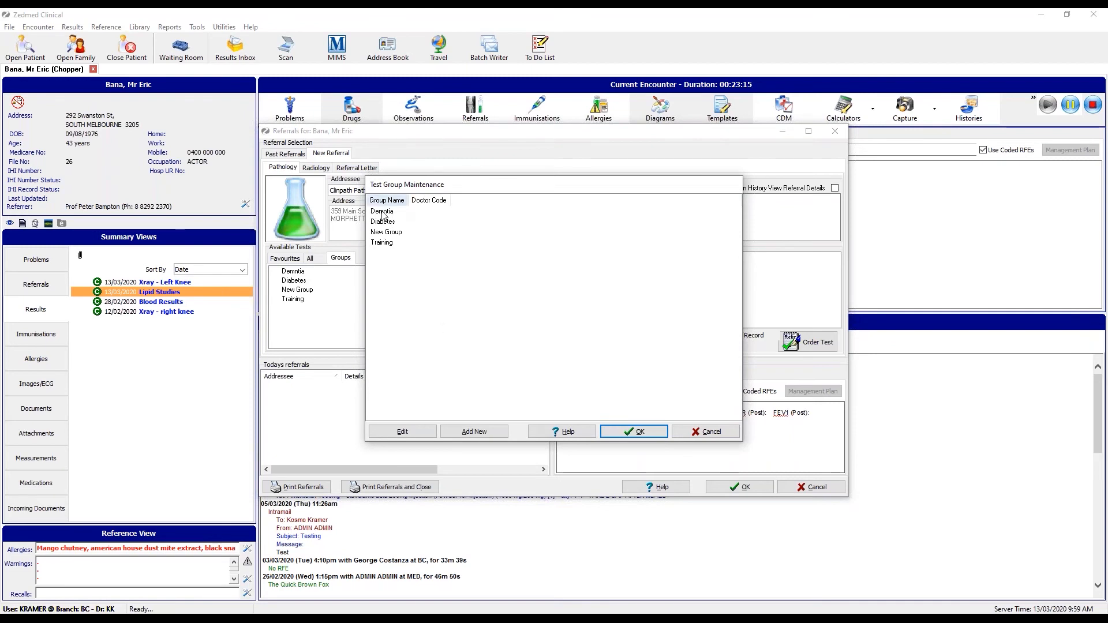
pyautogui.click(496, 432)
pyautogui.click(475, 256)
pyautogui.write('Lunch n Learn')
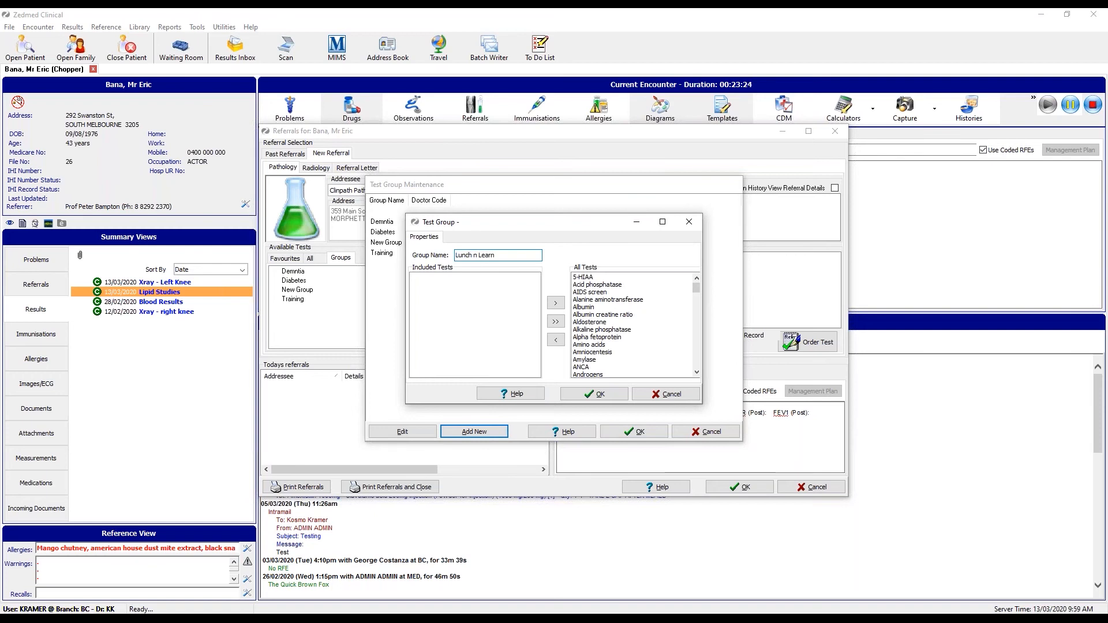
# Include Albumin, Alkaline phosphatase, Amino acids, Amylase, Androgens and Antenatal serology in the group.
pyautogui.doubleClick(585, 308)
pyautogui.doubleClick(587, 322)
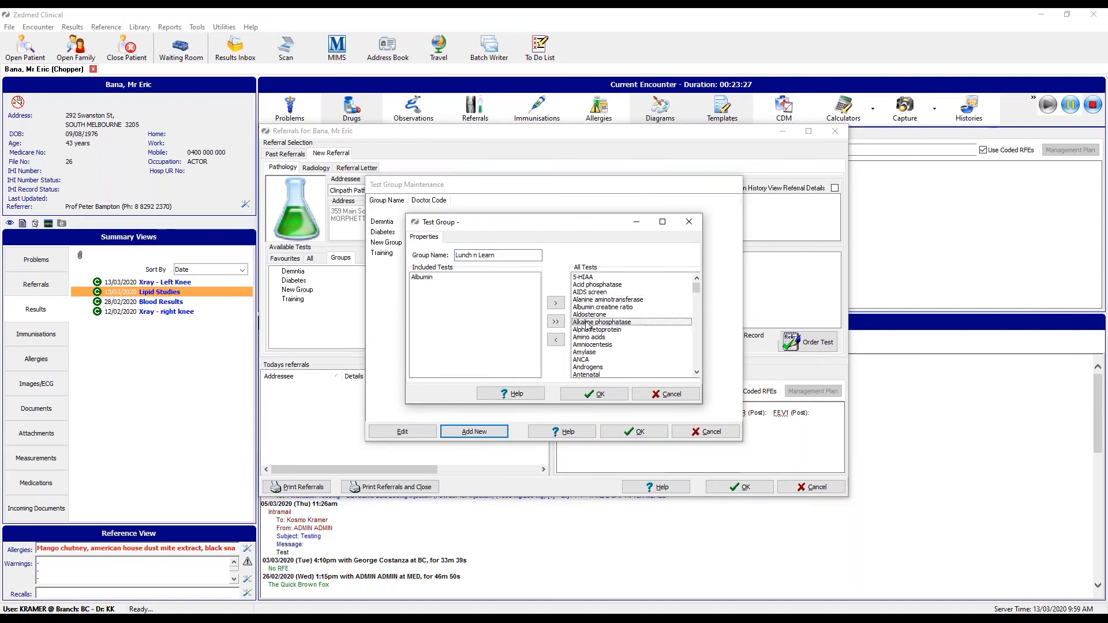
pyautogui.doubleClick(588, 333)
pyautogui.doubleClick(586, 338)
pyautogui.doubleClick(586, 346)
pyautogui.doubleClick(590, 353)
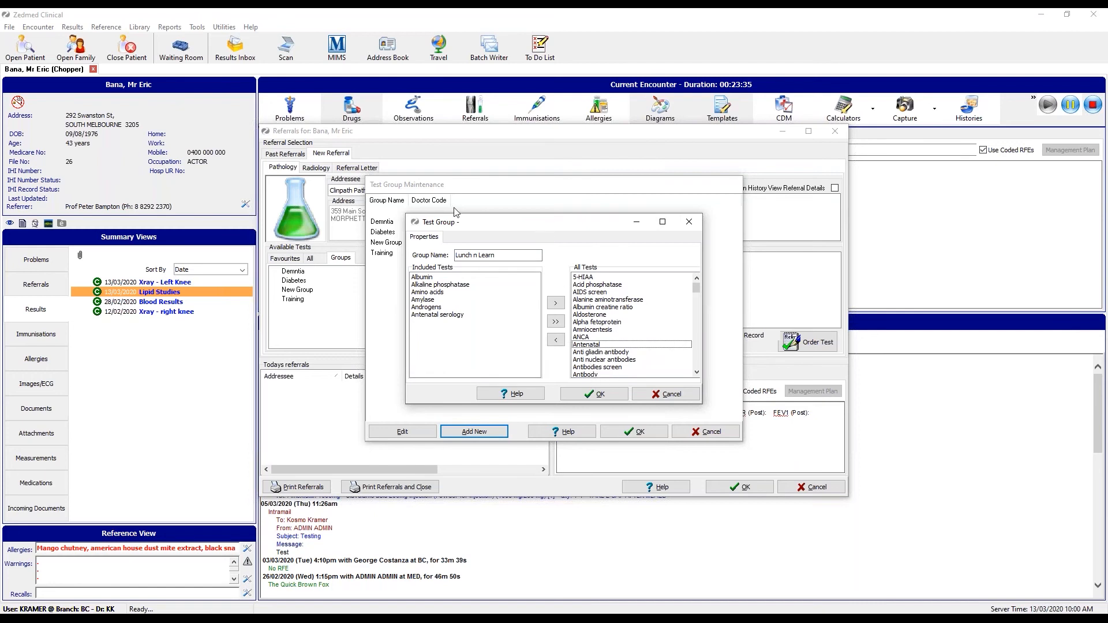
# Save the Lunch n Learn group and add its six tests to the referral.
pyautogui.click(585, 394)
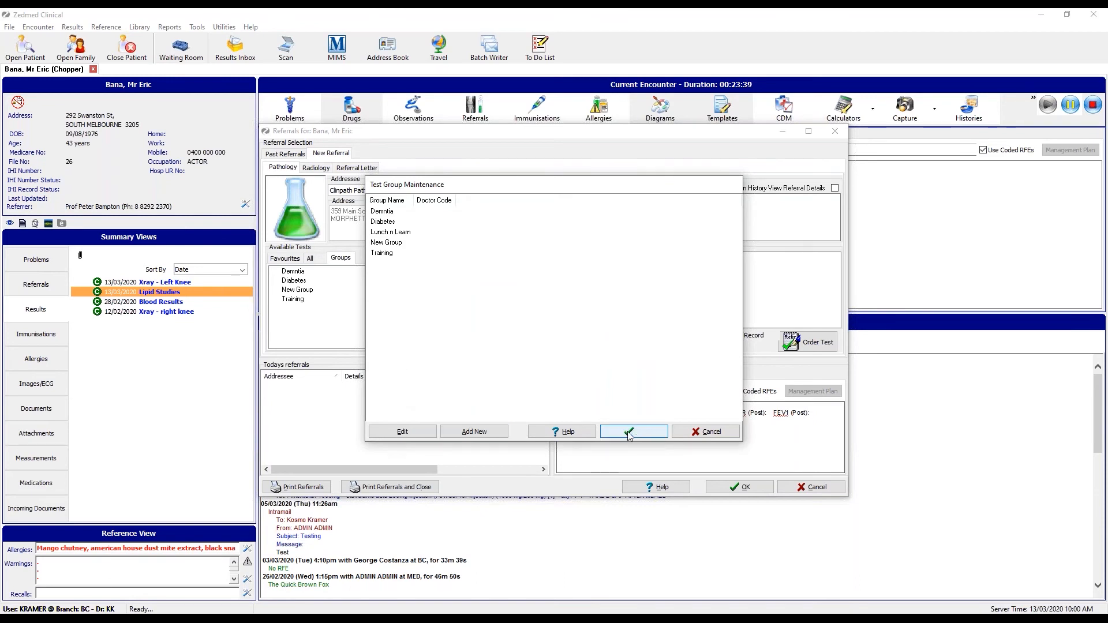
pyautogui.click(628, 432)
pyautogui.click(315, 291)
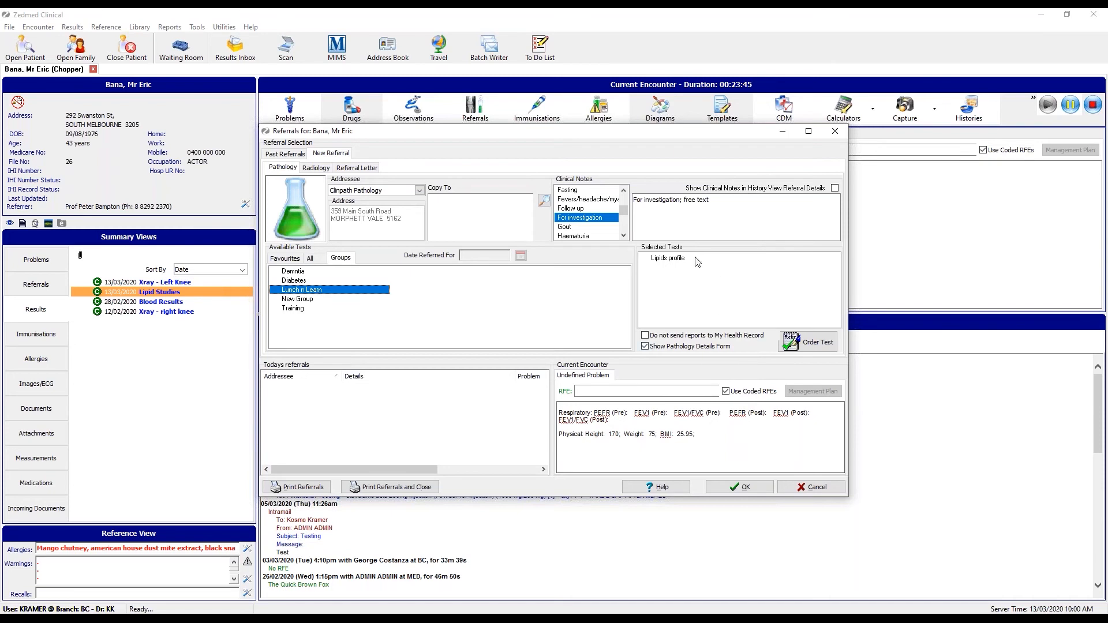
pyautogui.doubleClick(303, 290)
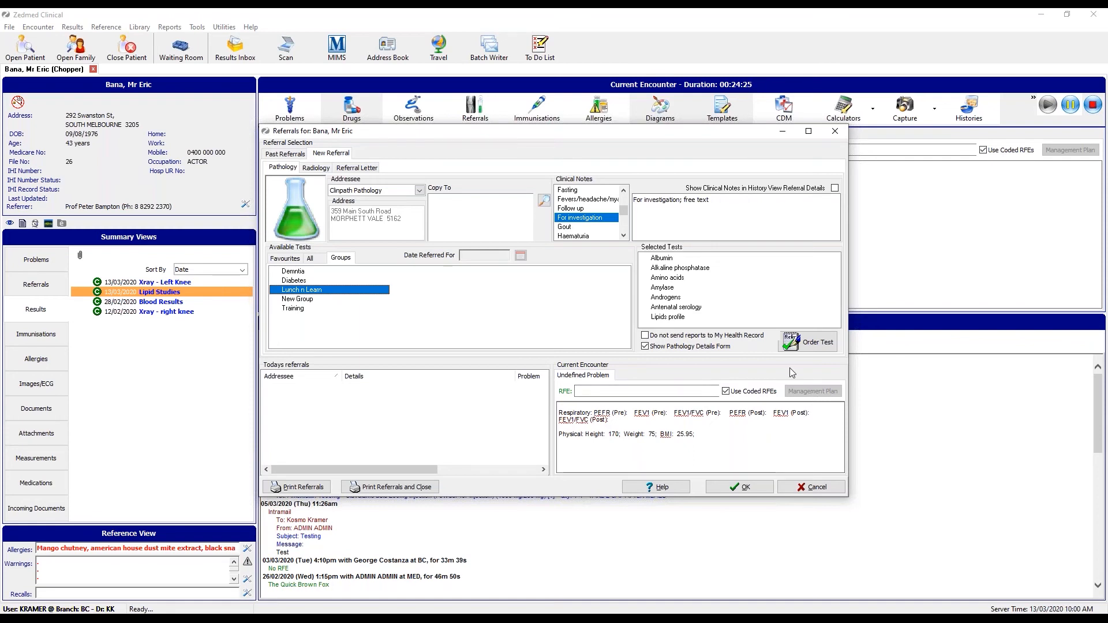
# Order the Lunch n Learn tests from Clinpath Pathology as a fasting request.
pyautogui.click(821, 343)
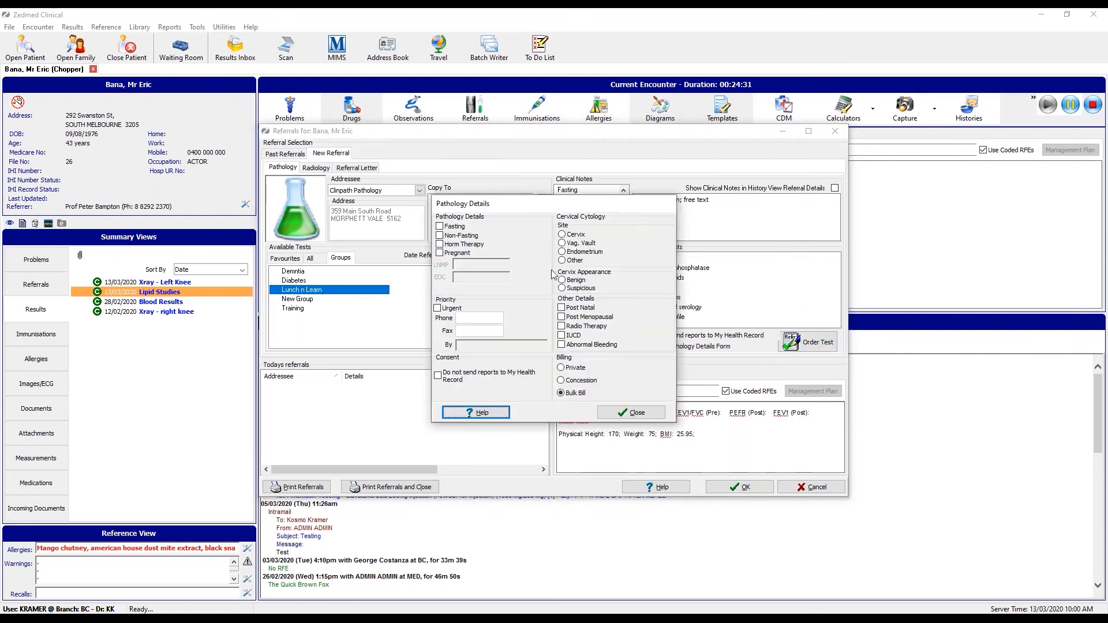
pyautogui.click(440, 227)
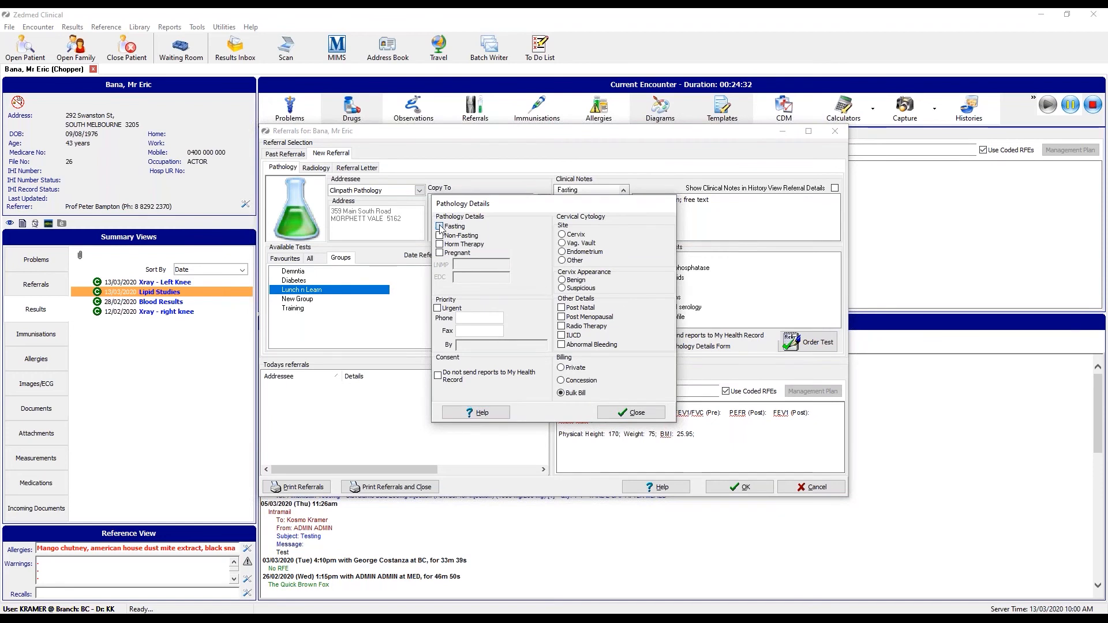
pyautogui.click(650, 411)
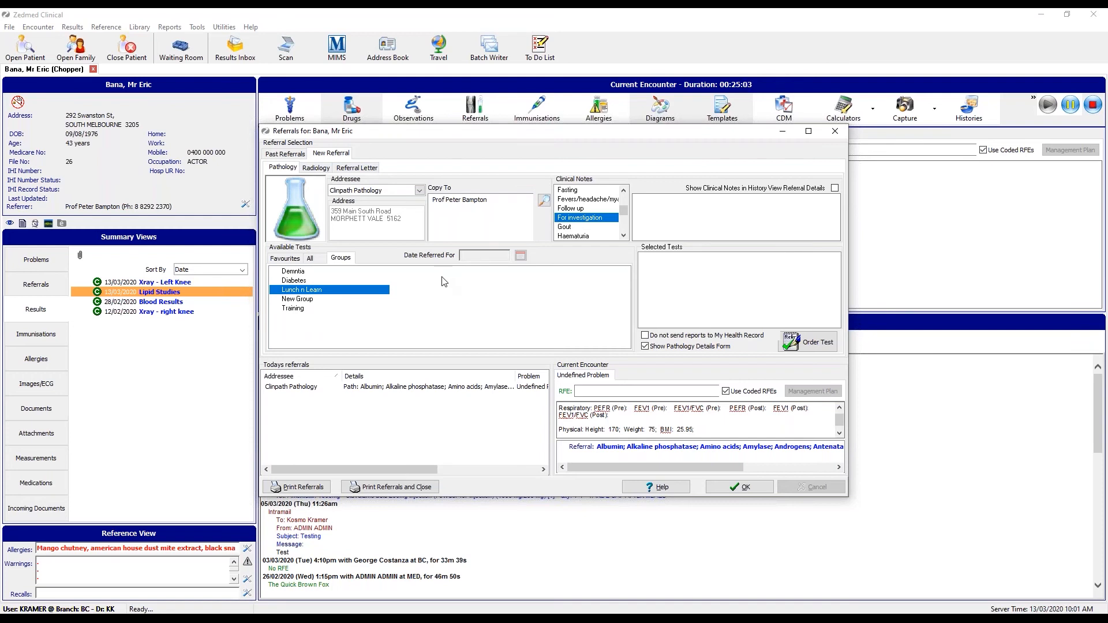
# Order a chest X-ray from Benson Radiology with the copy recipient removed.
pyautogui.click(316, 168)
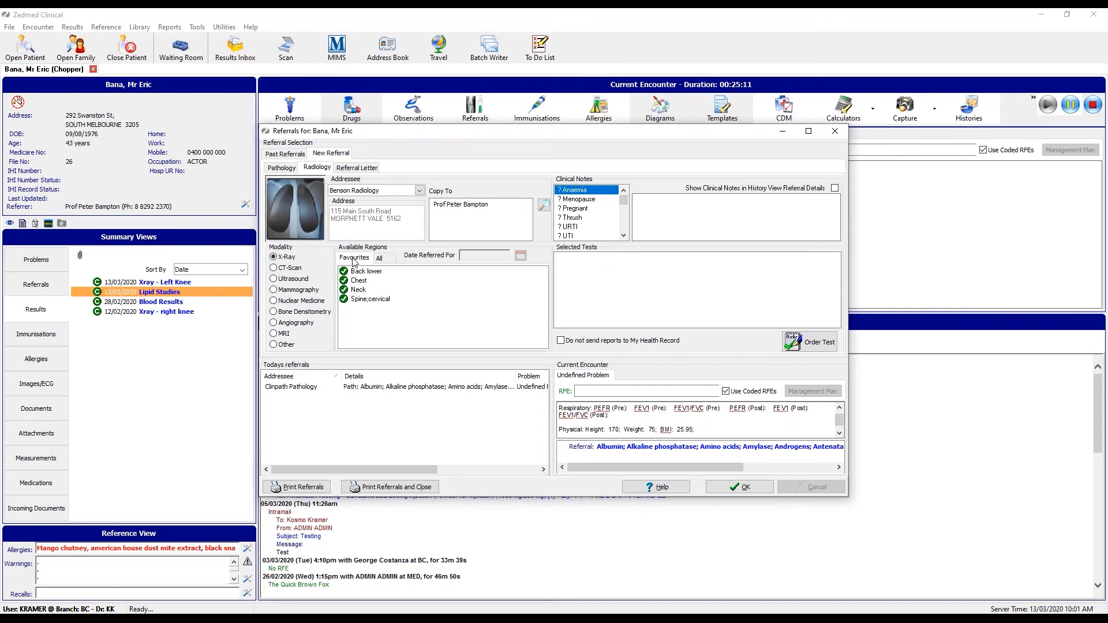
pyautogui.click(418, 191)
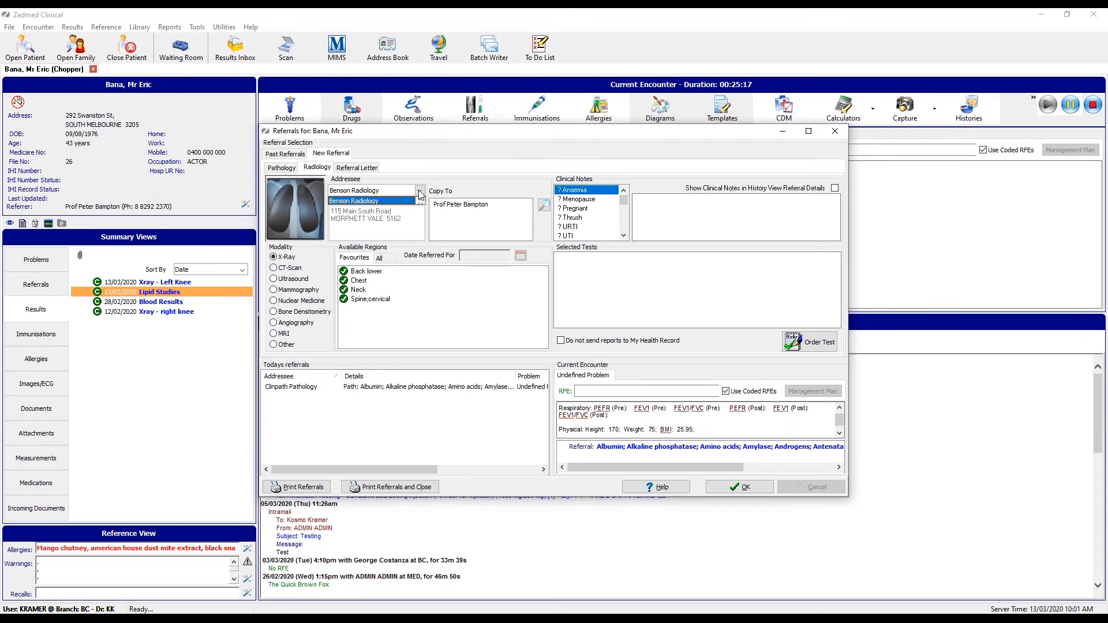
pyautogui.click(421, 192)
pyautogui.rightClick(447, 208)
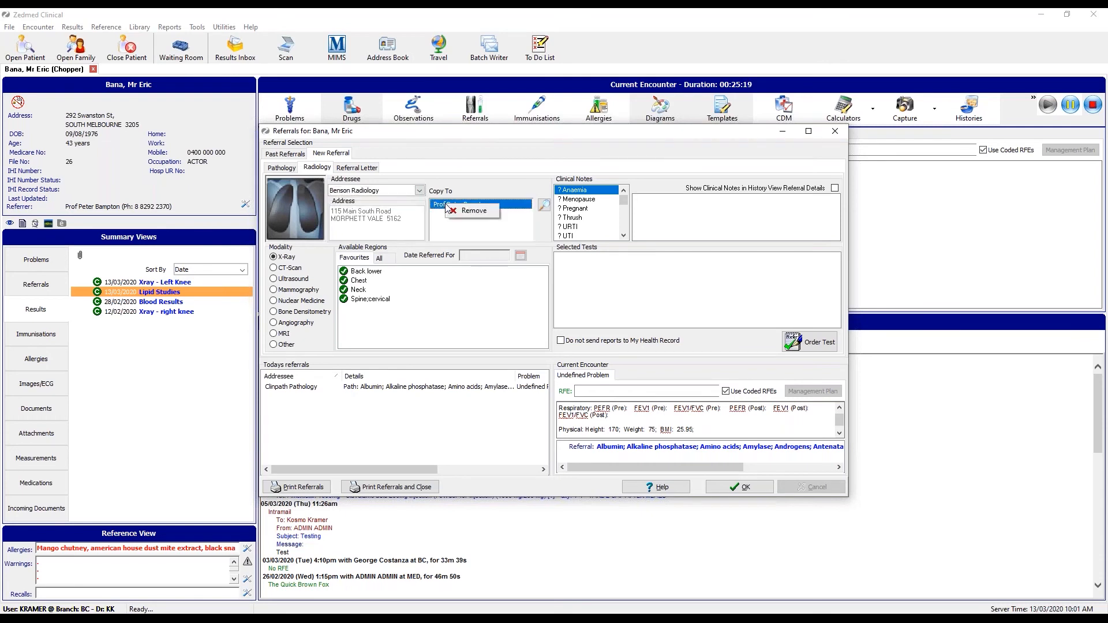
pyautogui.click(469, 211)
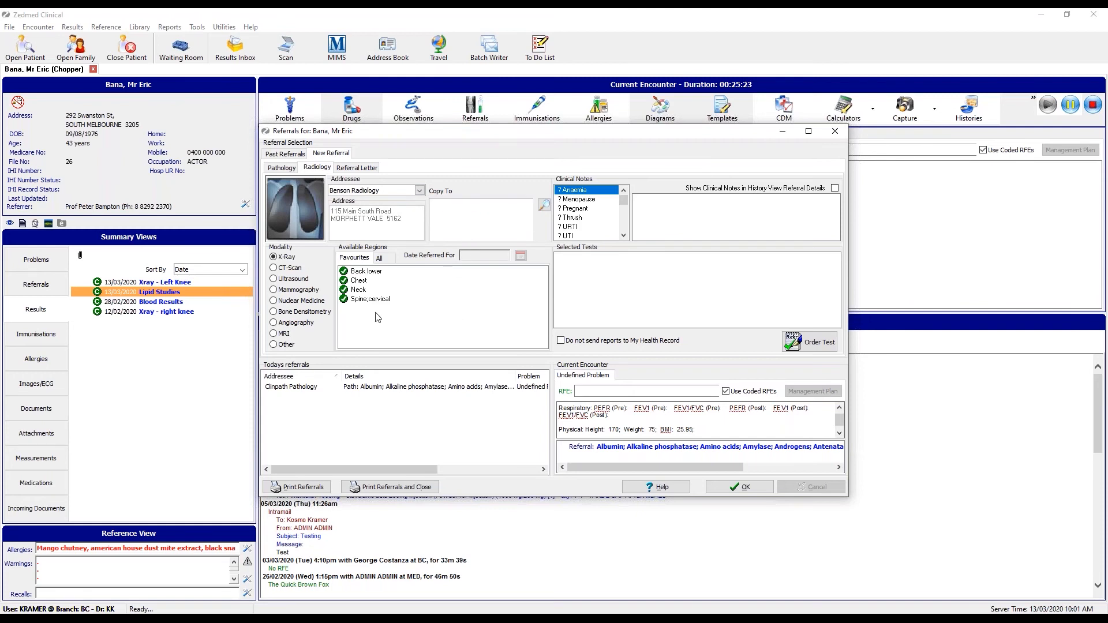
pyautogui.doubleClick(358, 281)
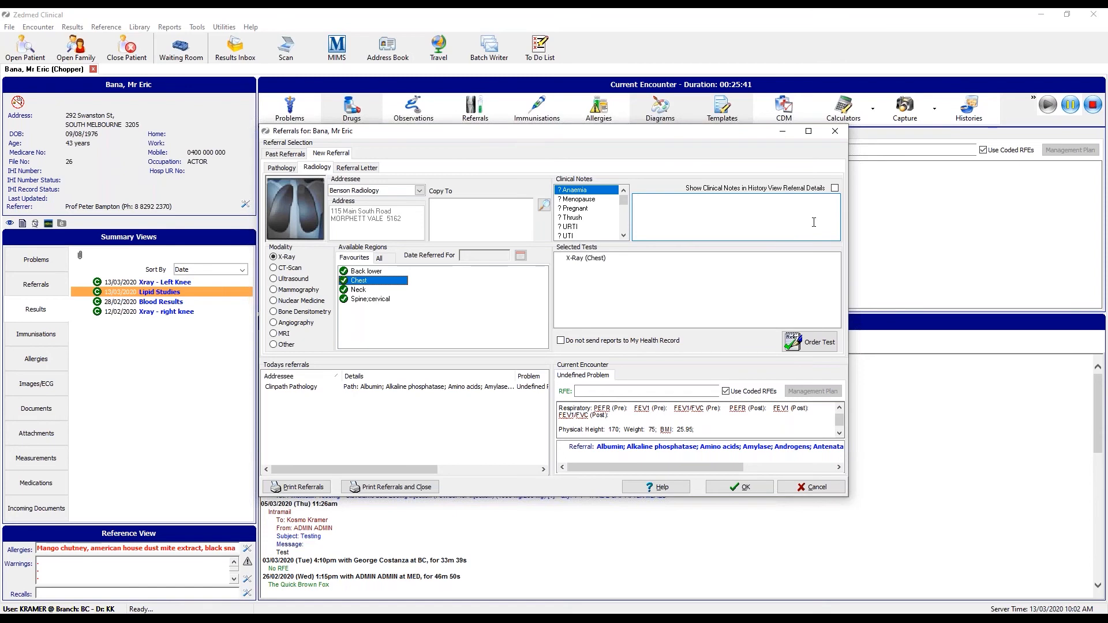
pyautogui.click(814, 346)
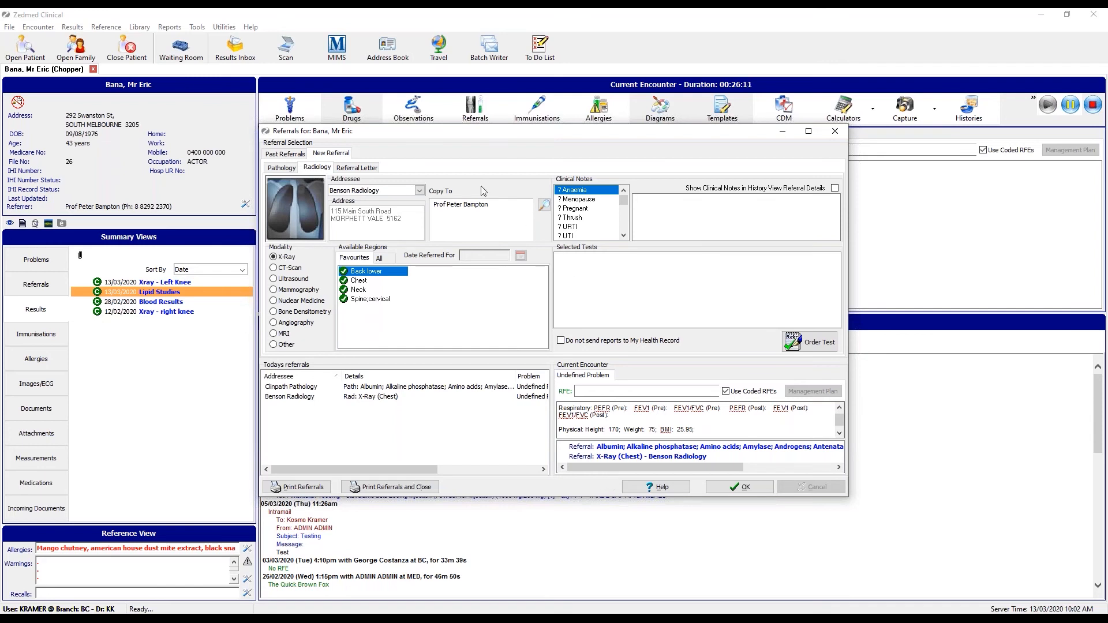
# Start a referral letter and choose the specialist addressee from the full address book list.
pyautogui.click(358, 170)
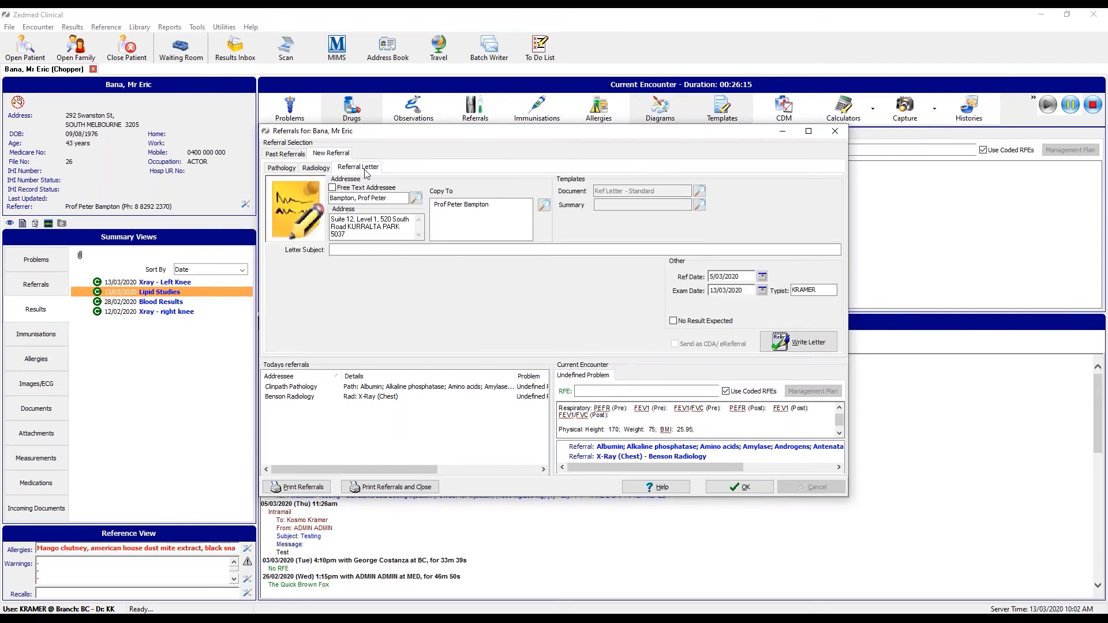
pyautogui.click(415, 198)
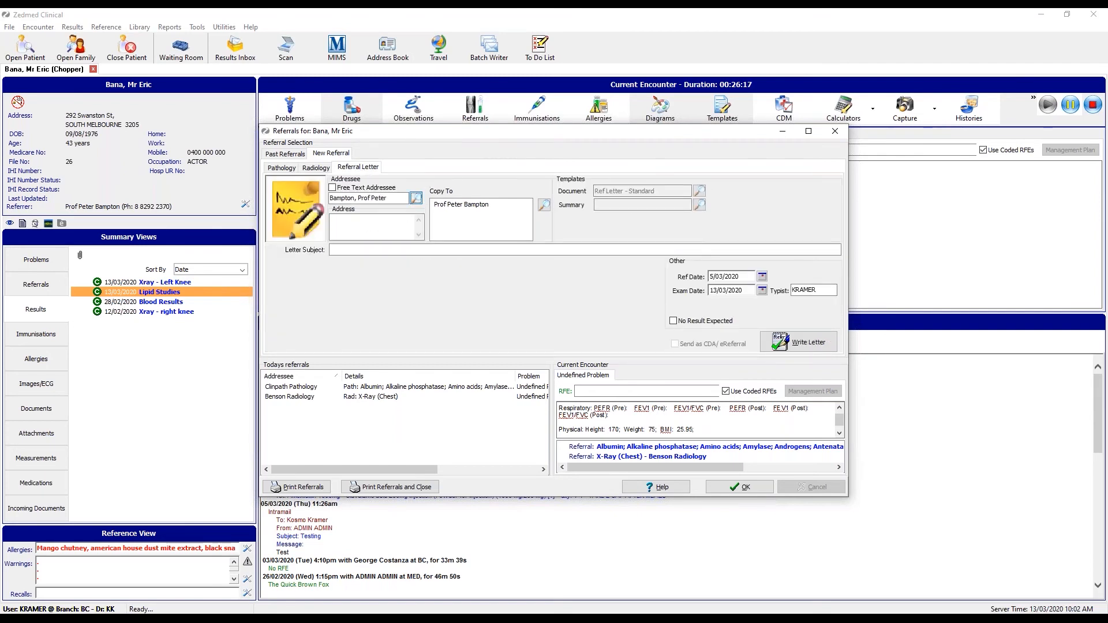
pyautogui.click(716, 197)
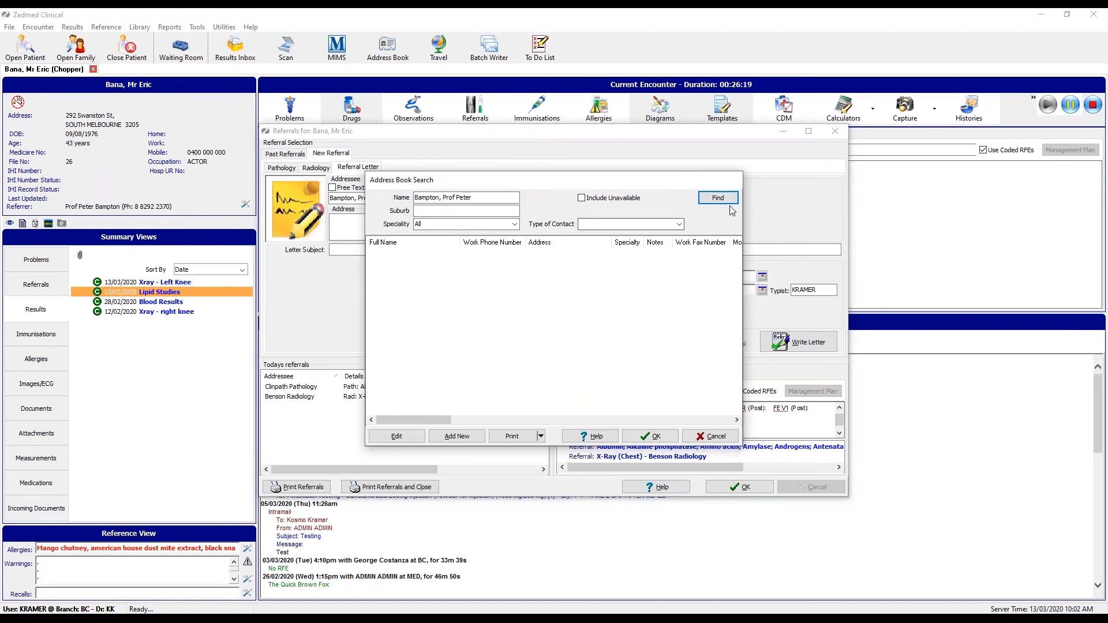
pyautogui.moveTo(482, 198); pyautogui.dragTo(382, 191)
pyautogui.press('BackSpace')
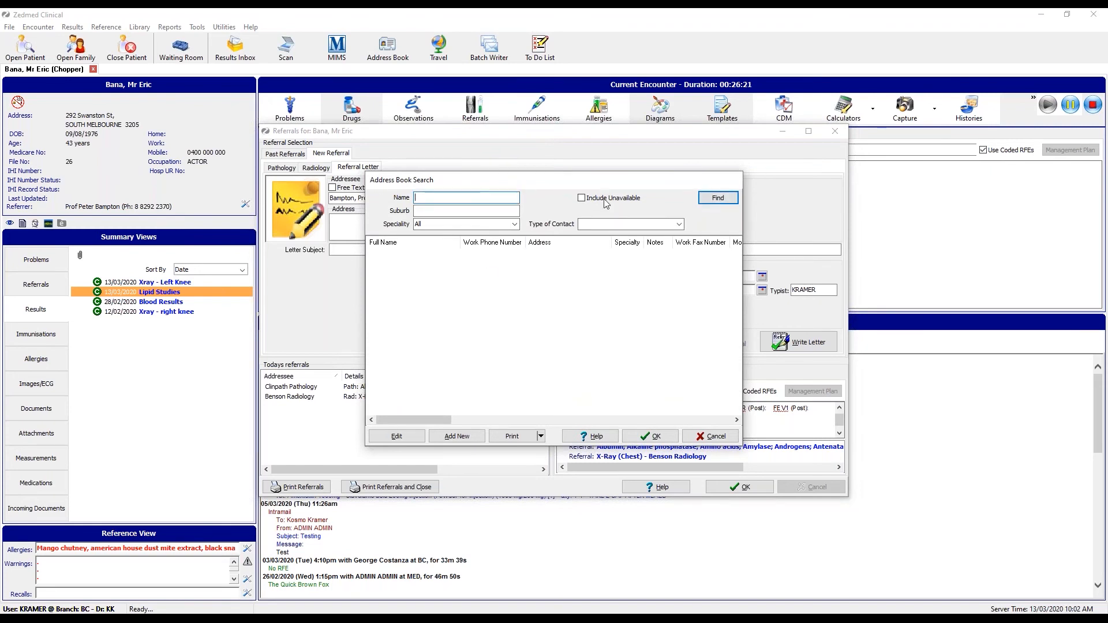
pyautogui.click(717, 198)
pyautogui.click(402, 348)
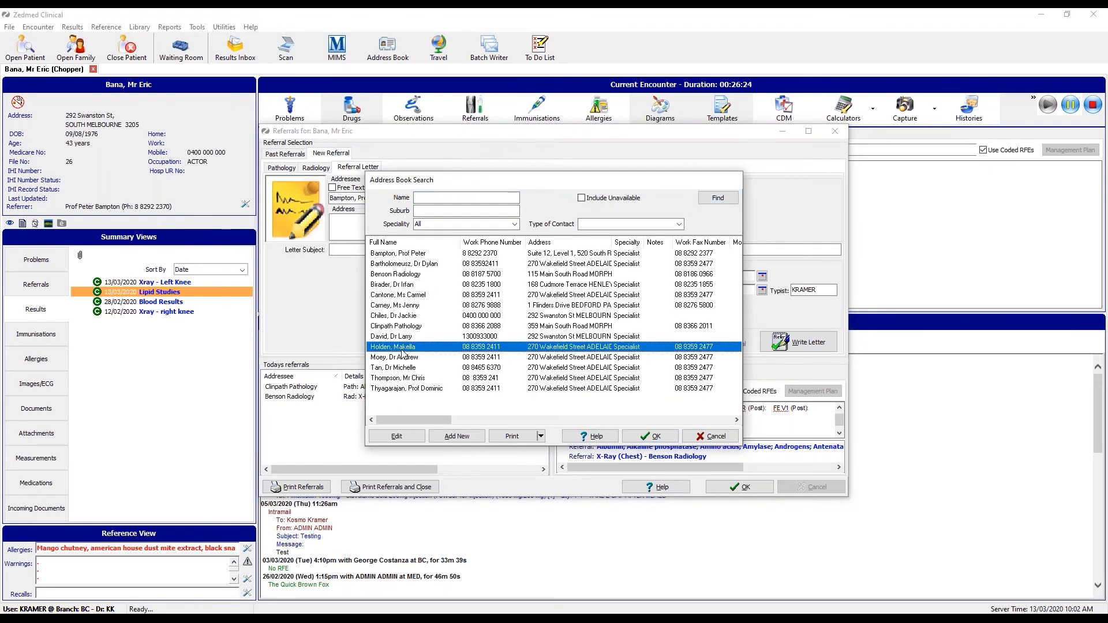
pyautogui.doubleClick(402, 347)
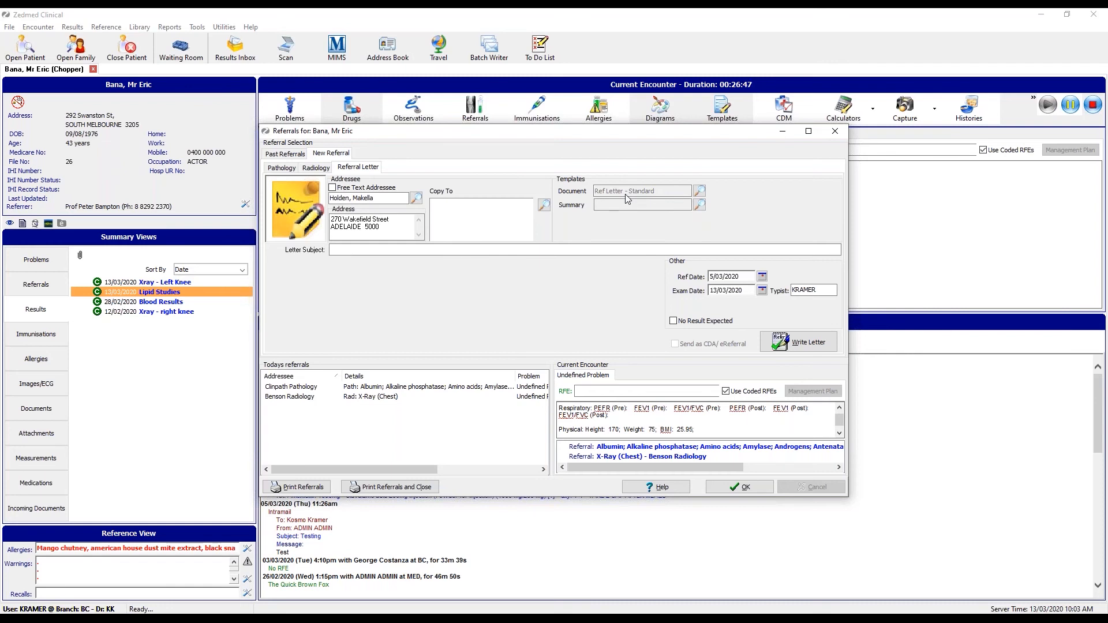
pyautogui.click(699, 191)
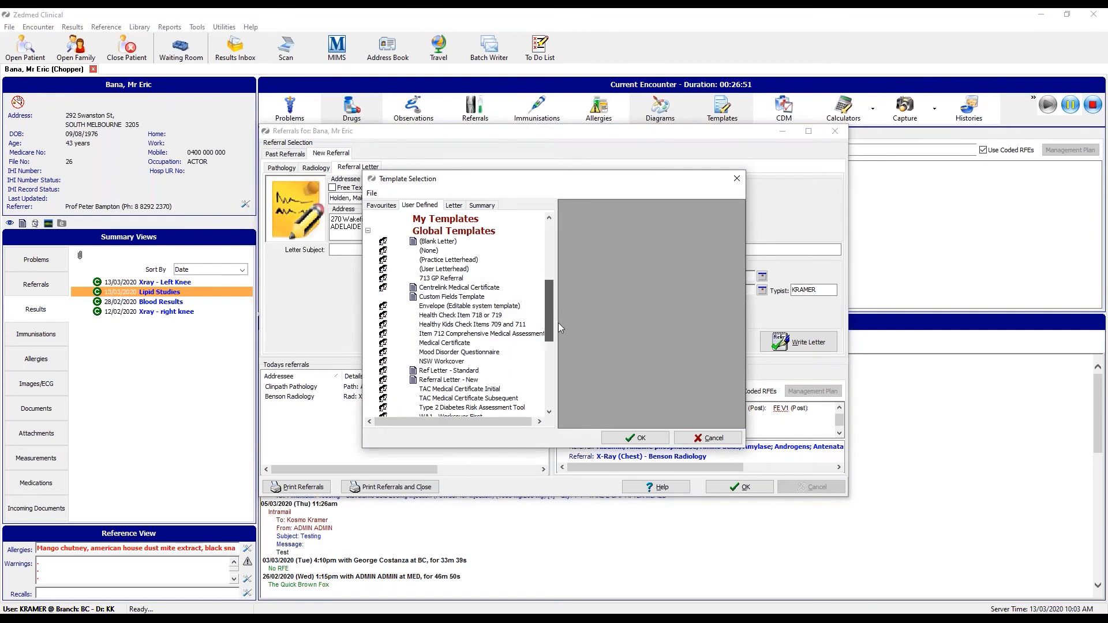
pyautogui.scroll(-1, 558, 324)
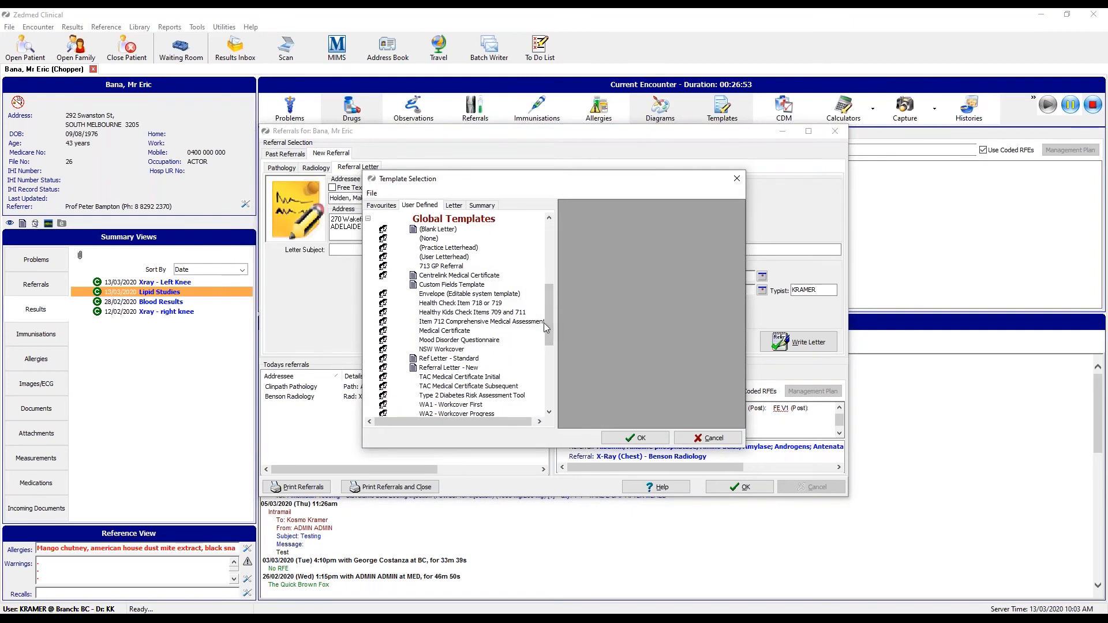
pyautogui.click(472, 368)
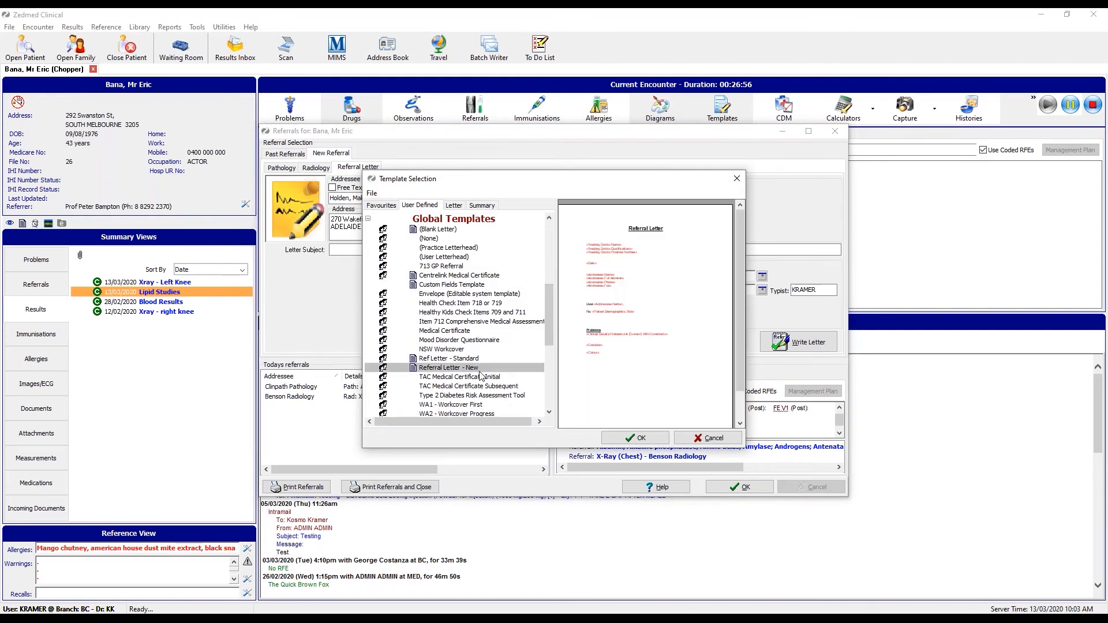
pyautogui.click(474, 359)
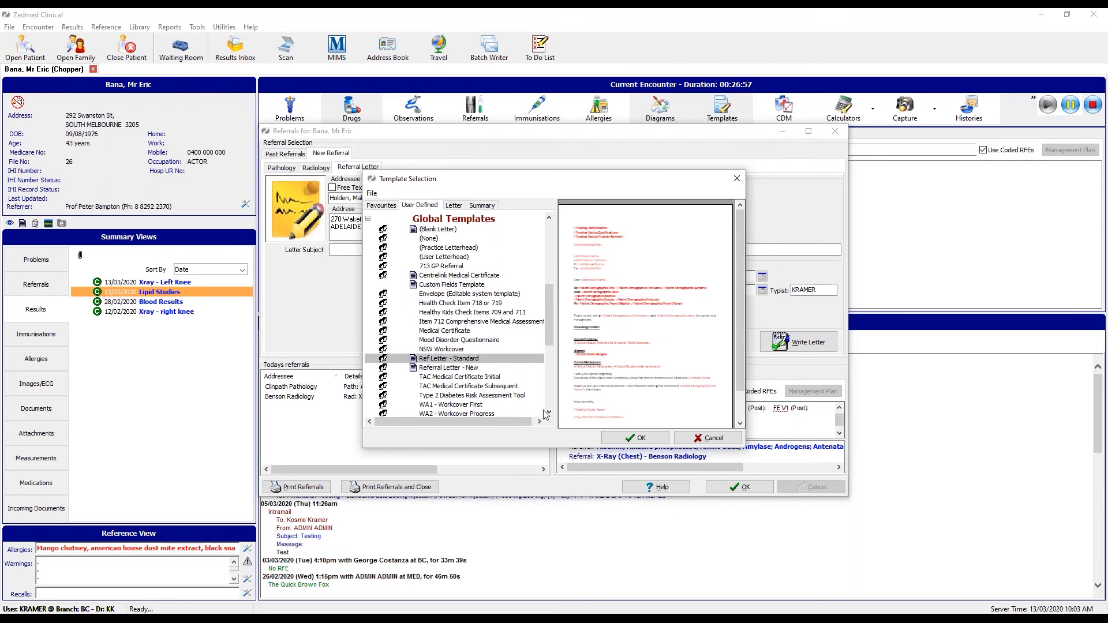
pyautogui.click(704, 443)
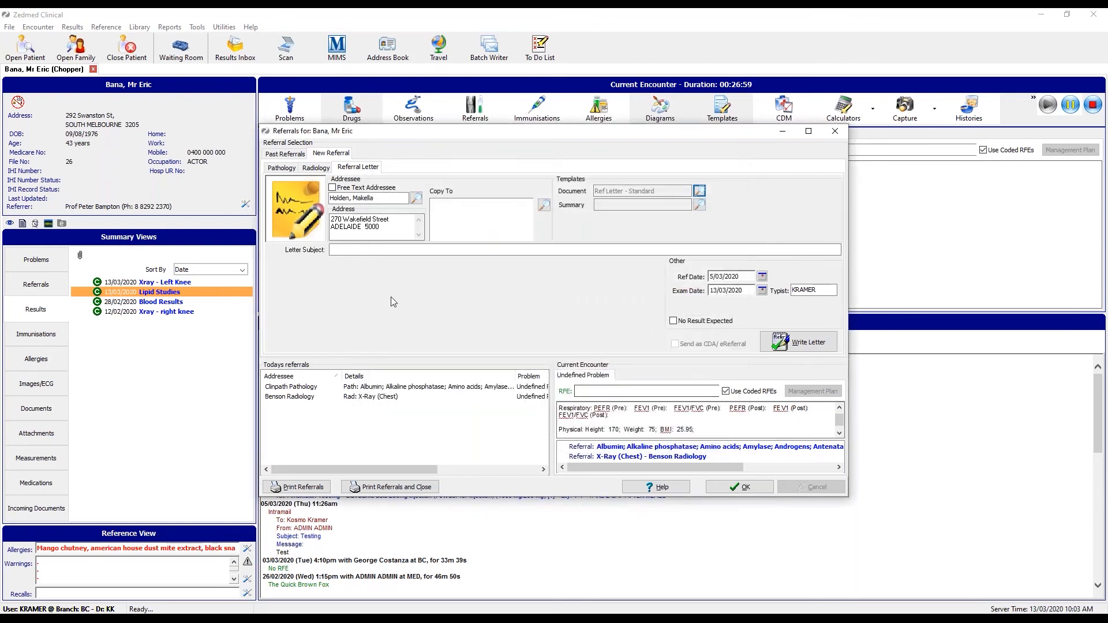
pyautogui.click(350, 251)
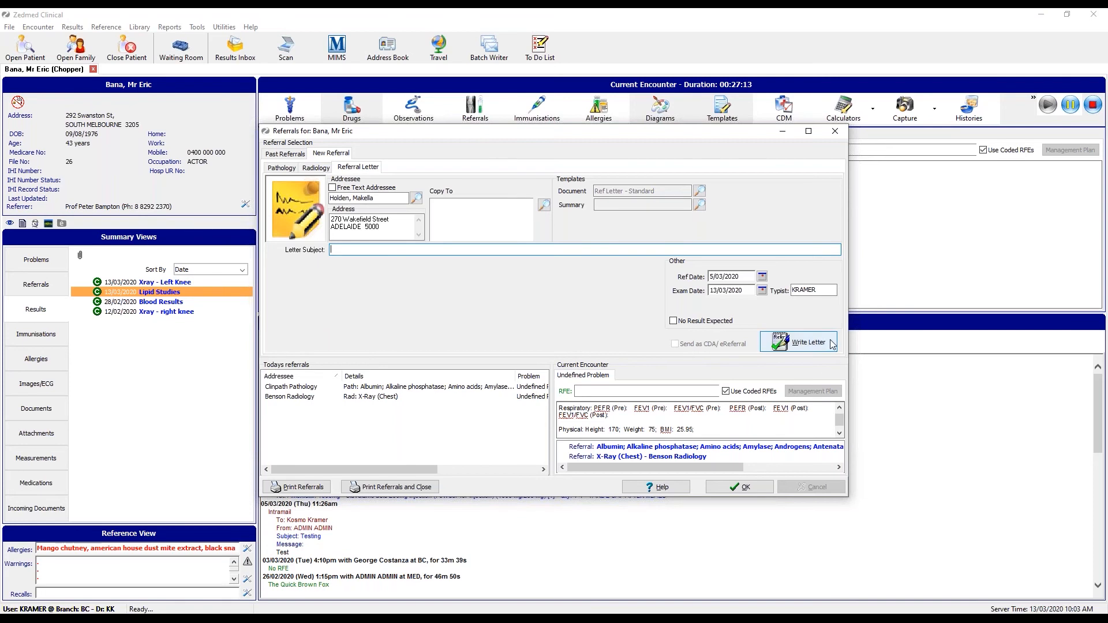
# Generate the referral letter and review its problems, allergies and medications in Letter Writer.
pyautogui.click(805, 343)
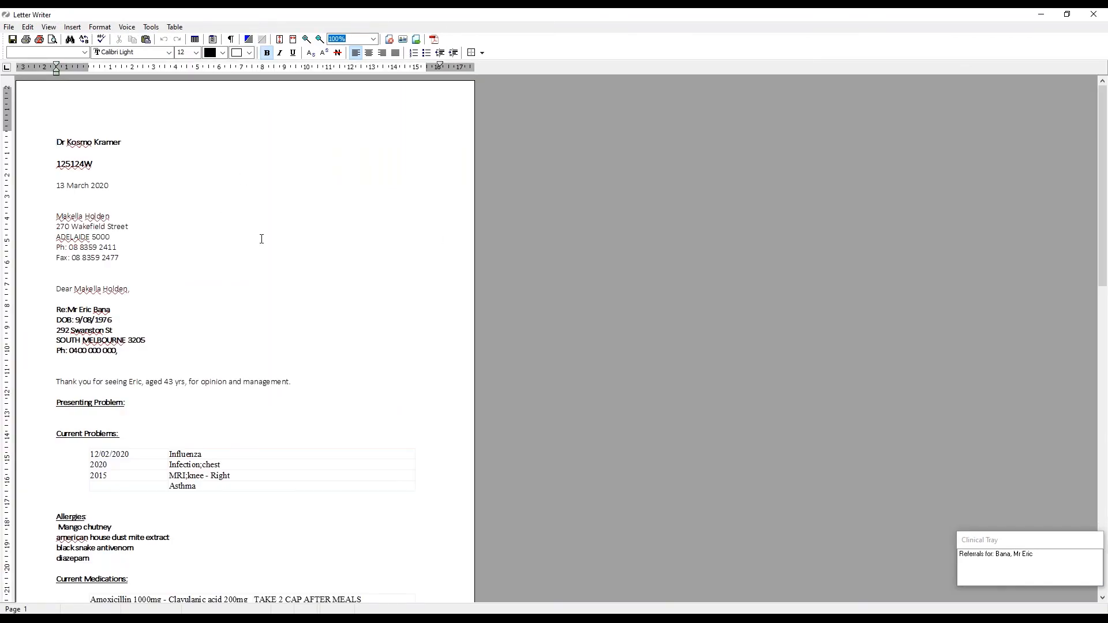
pyautogui.scroll(-5, 263, 239)
pyautogui.scroll(-9, 264, 240)
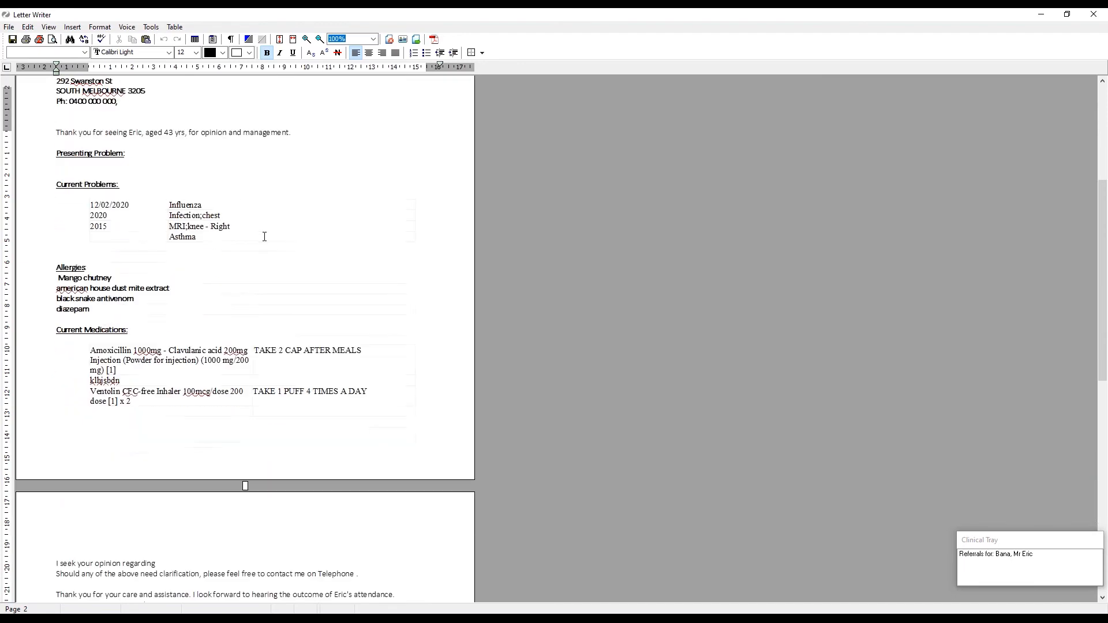
pyautogui.scroll(-4, 265, 237)
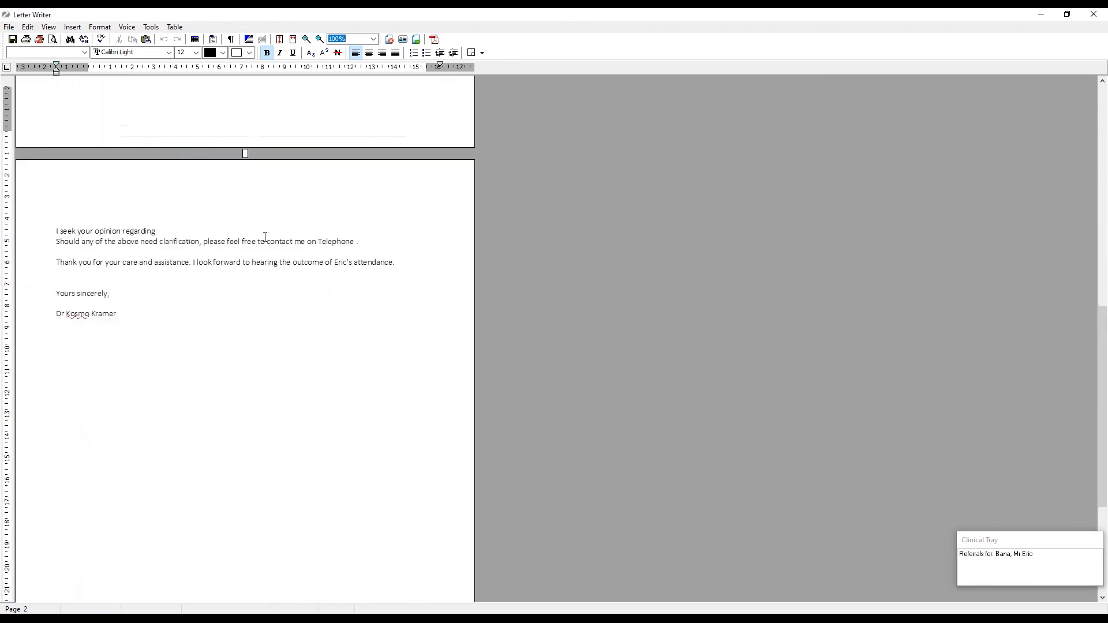
pyautogui.scroll(8, 262, 239)
pyautogui.scroll(10, 261, 240)
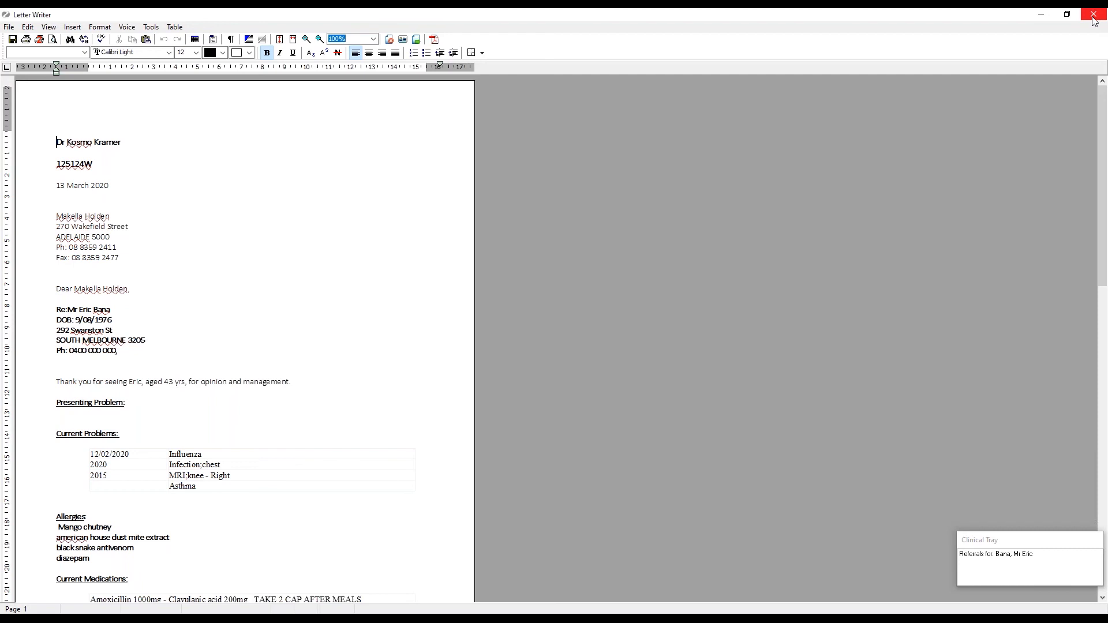
# Close and save the referral letter, then close the Referrals window.
pyautogui.click(1094, 22)
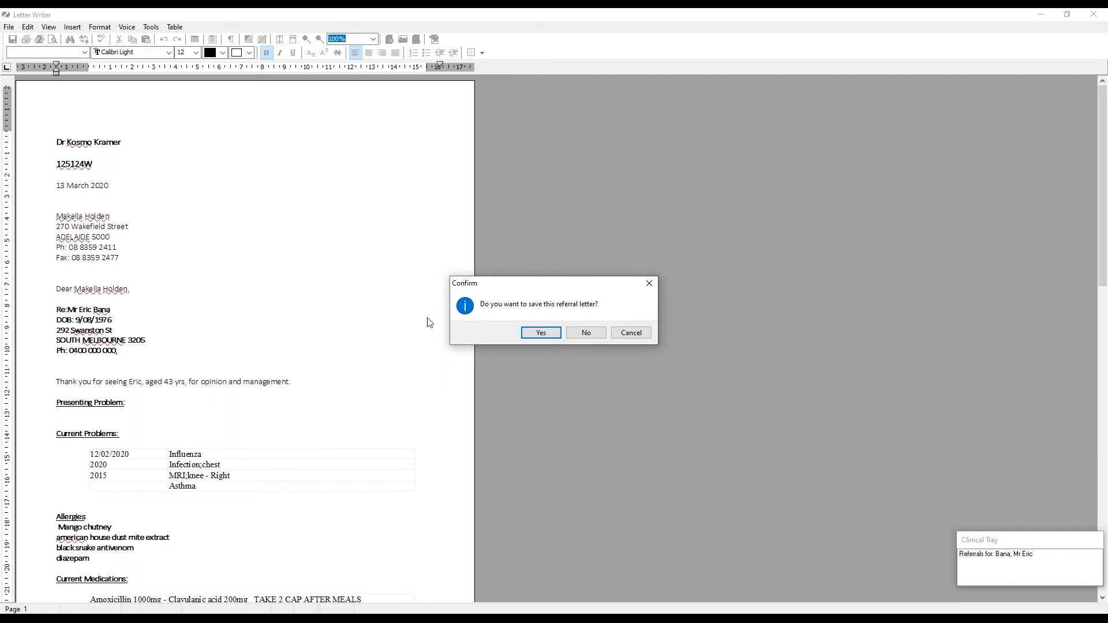
pyautogui.click(543, 332)
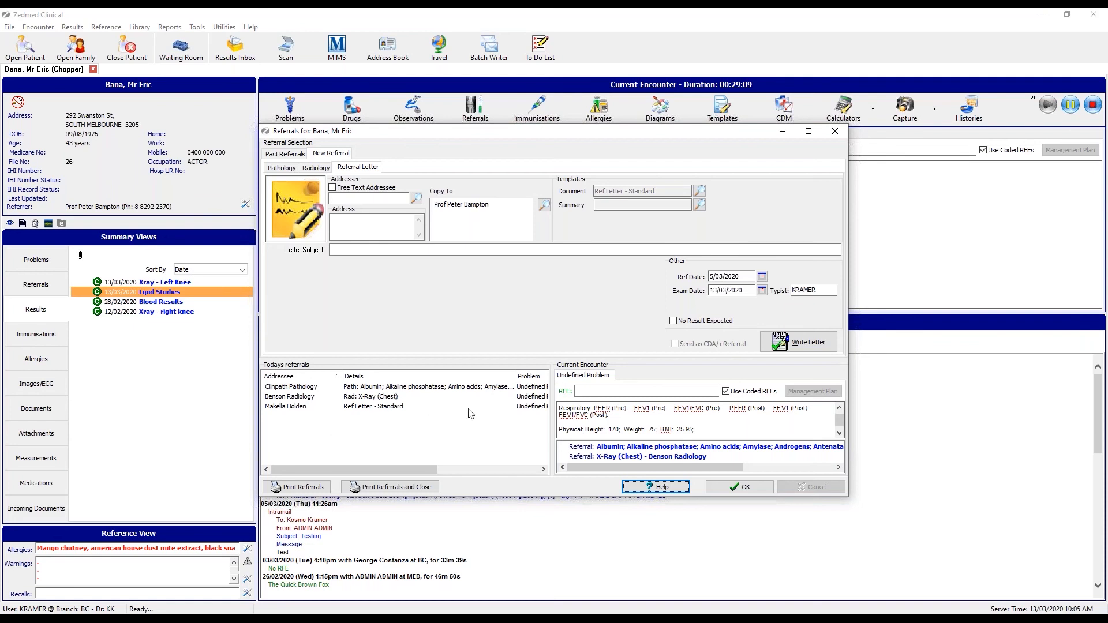
pyautogui.click(745, 487)
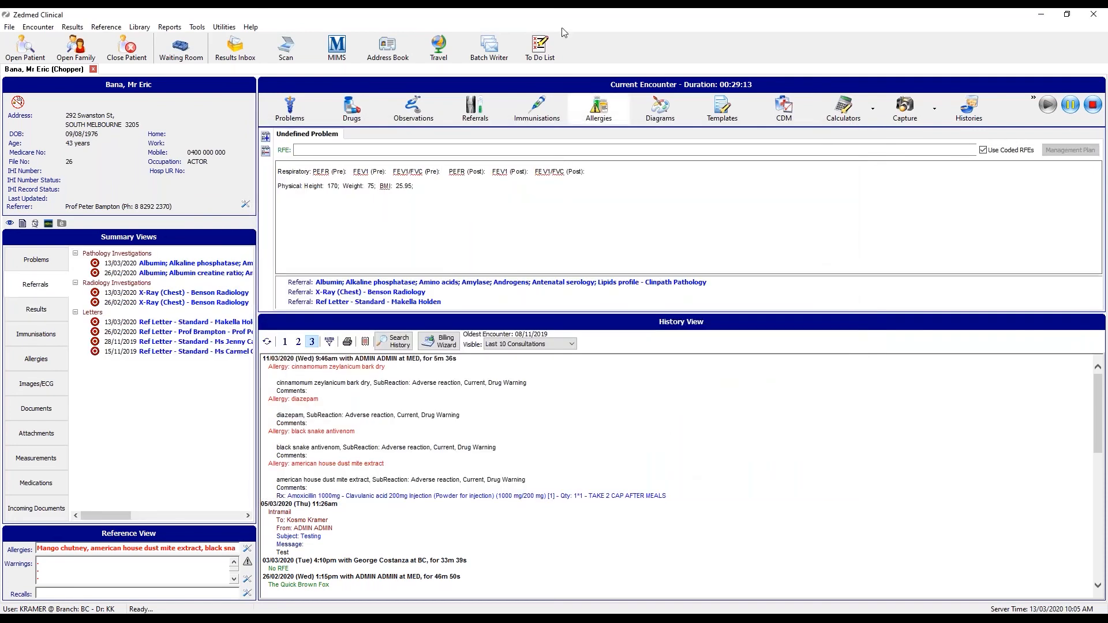
pyautogui.click(548, 107)
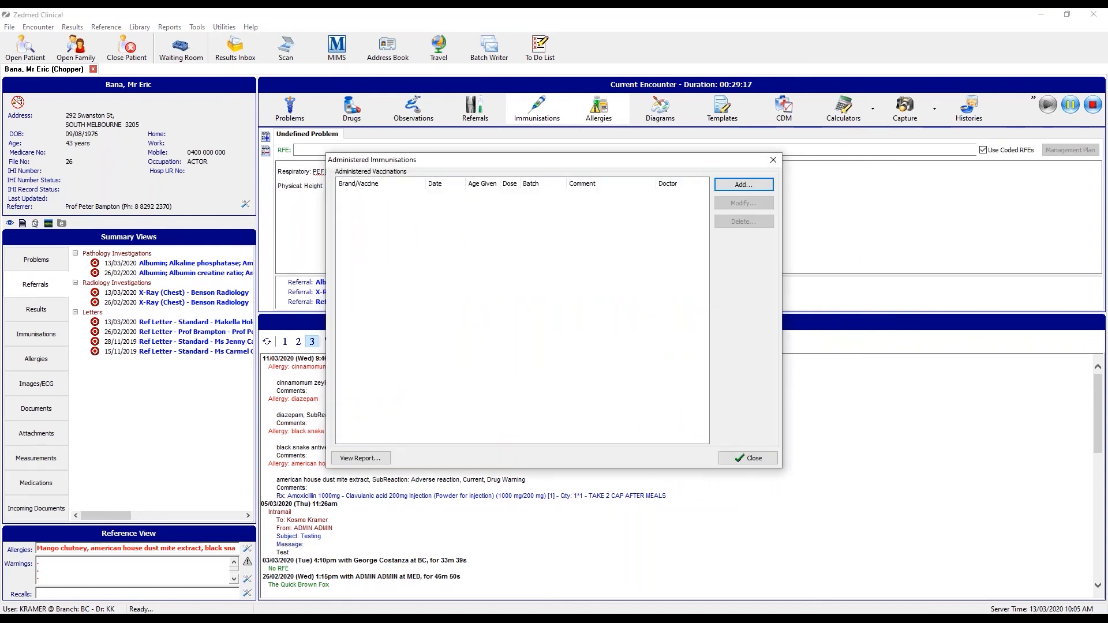
pyautogui.click(750, 187)
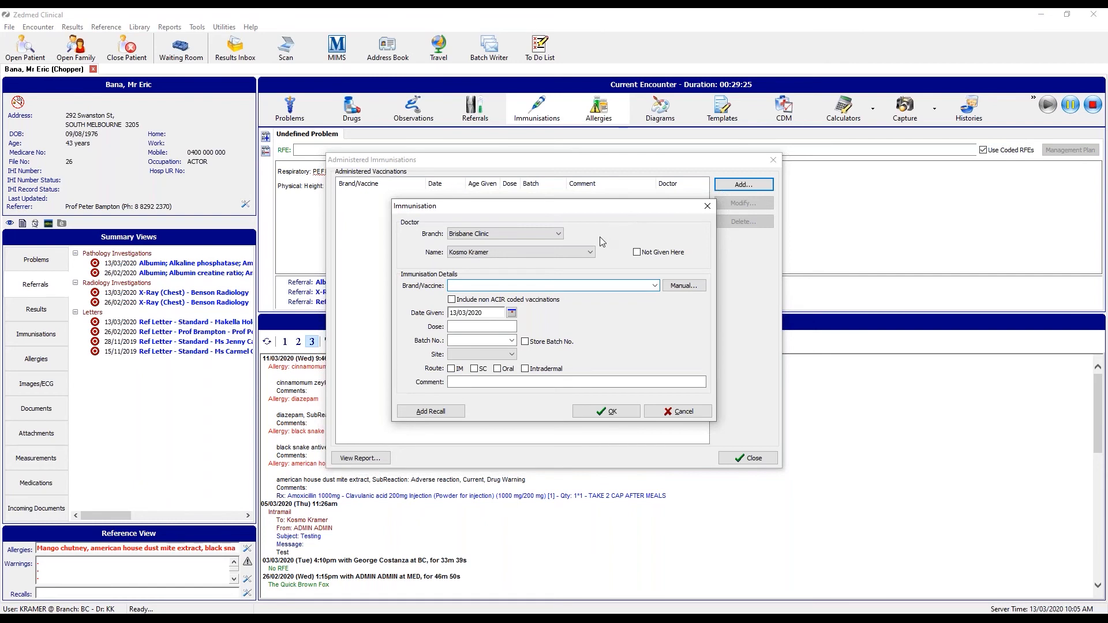
pyautogui.click(589, 253)
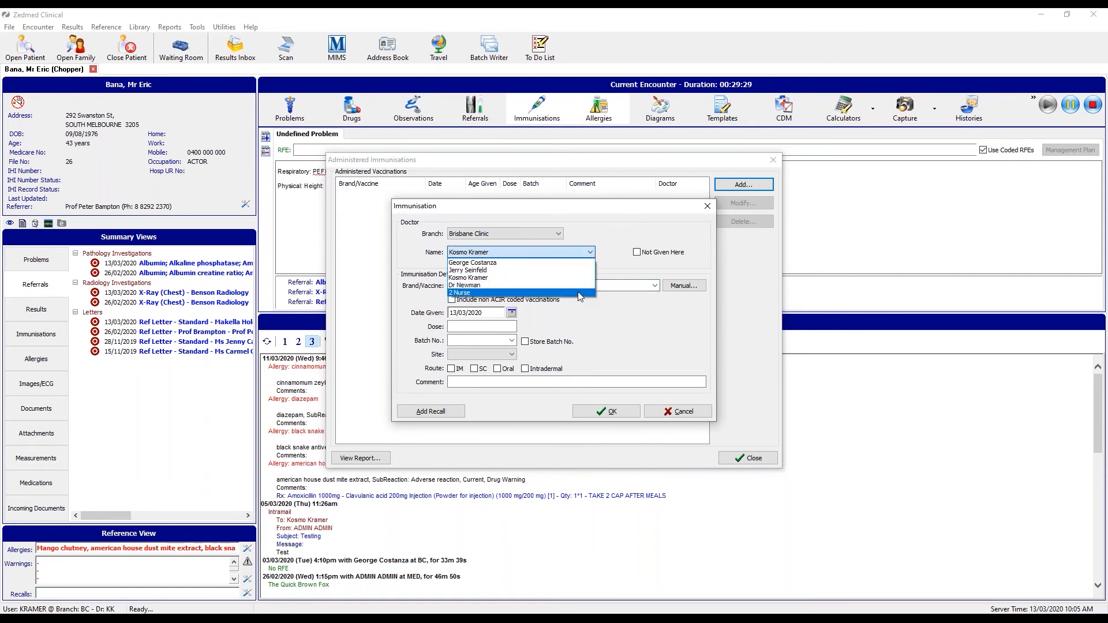
pyautogui.click(615, 226)
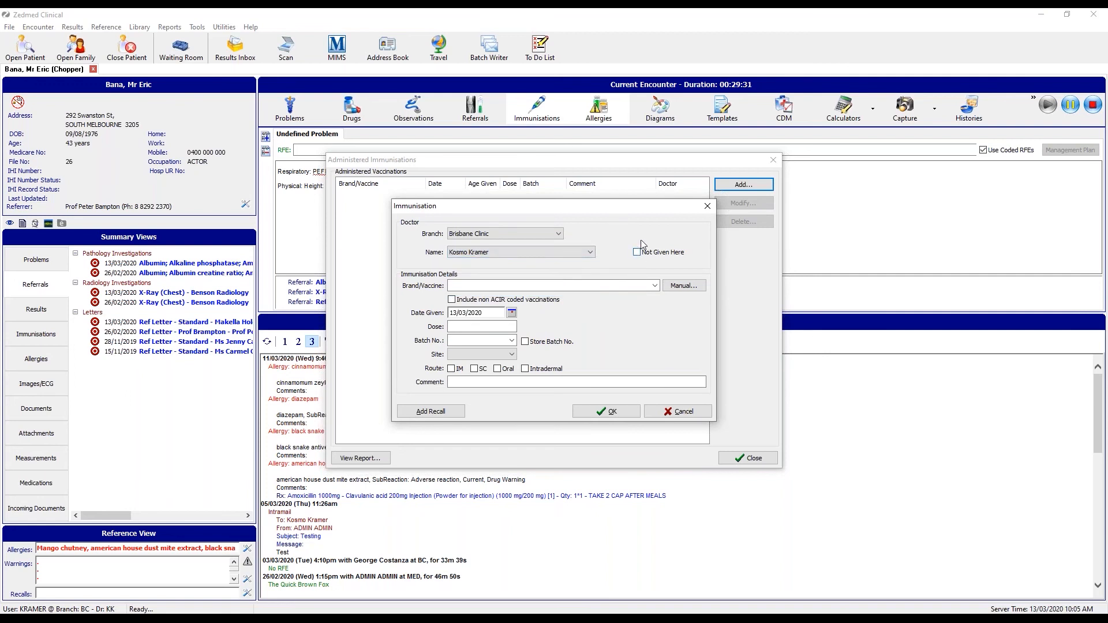
pyautogui.click(655, 286)
pyautogui.moveTo(654, 306)
pyautogui.mouseDown()
pyautogui.moveTo(655, 415)
pyautogui.moveTo(654, 317)
pyautogui.mouseUp()
pyautogui.click(673, 303)
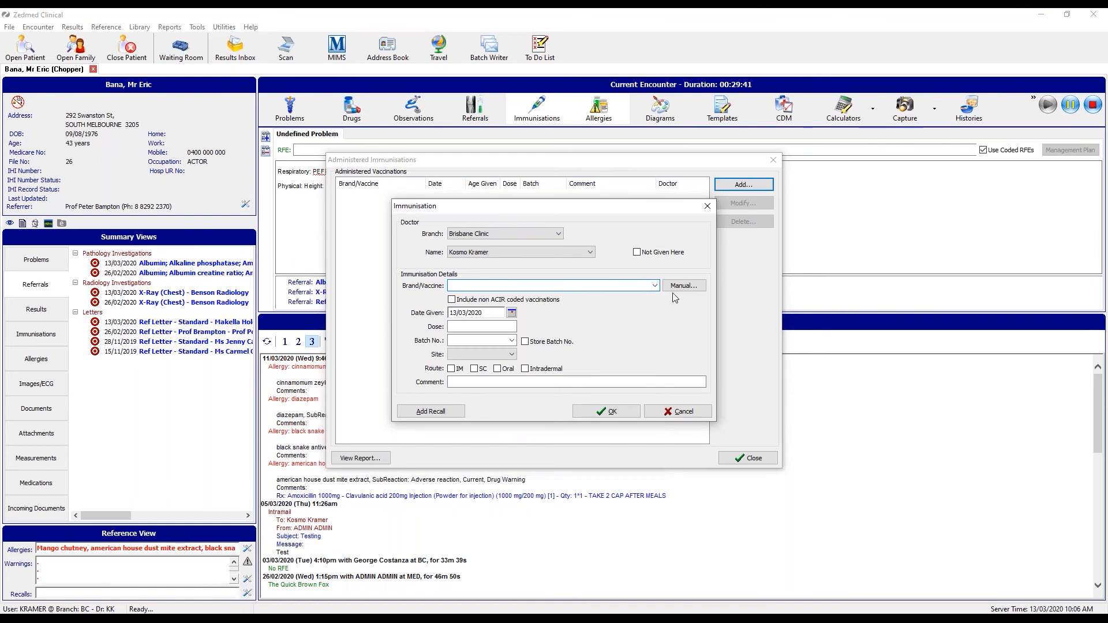
pyautogui.click(684, 286)
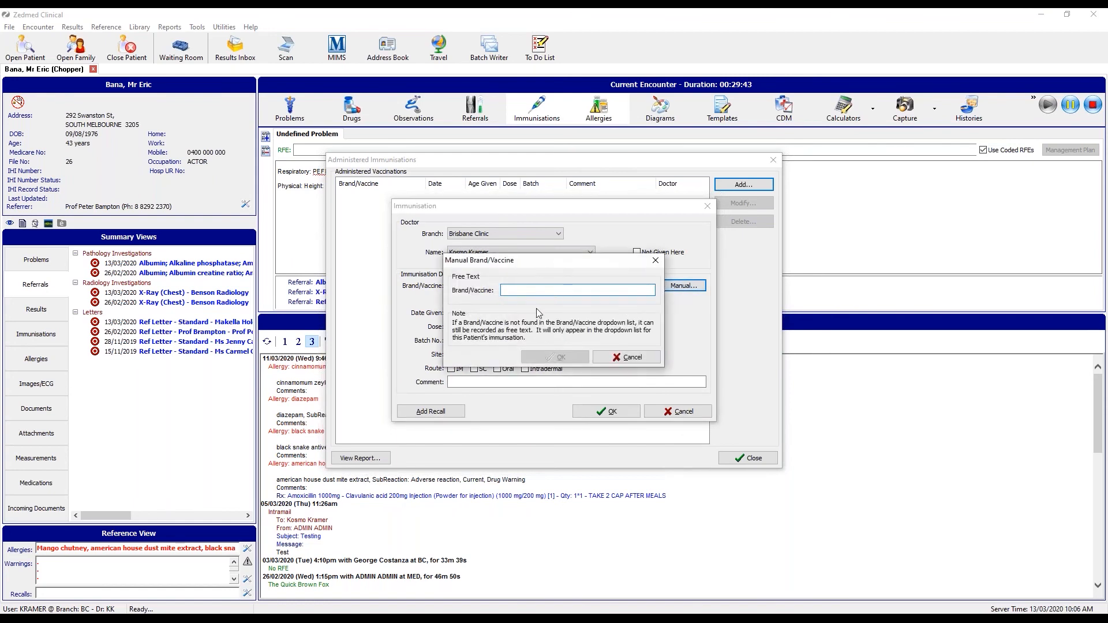
pyautogui.click(634, 357)
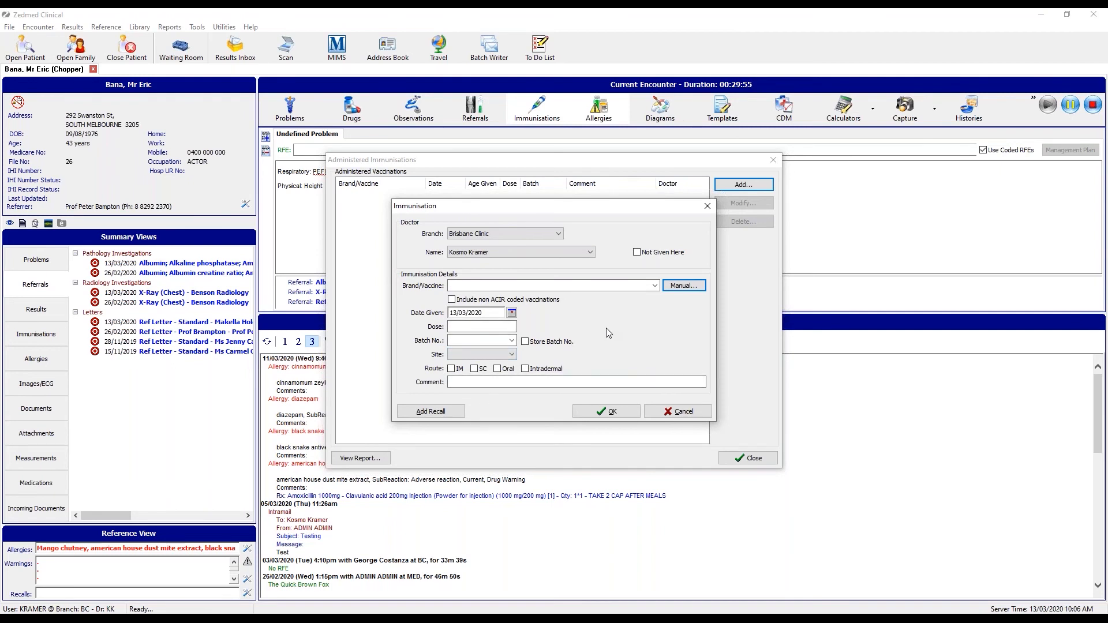
pyautogui.click(473, 328)
pyautogui.click(675, 413)
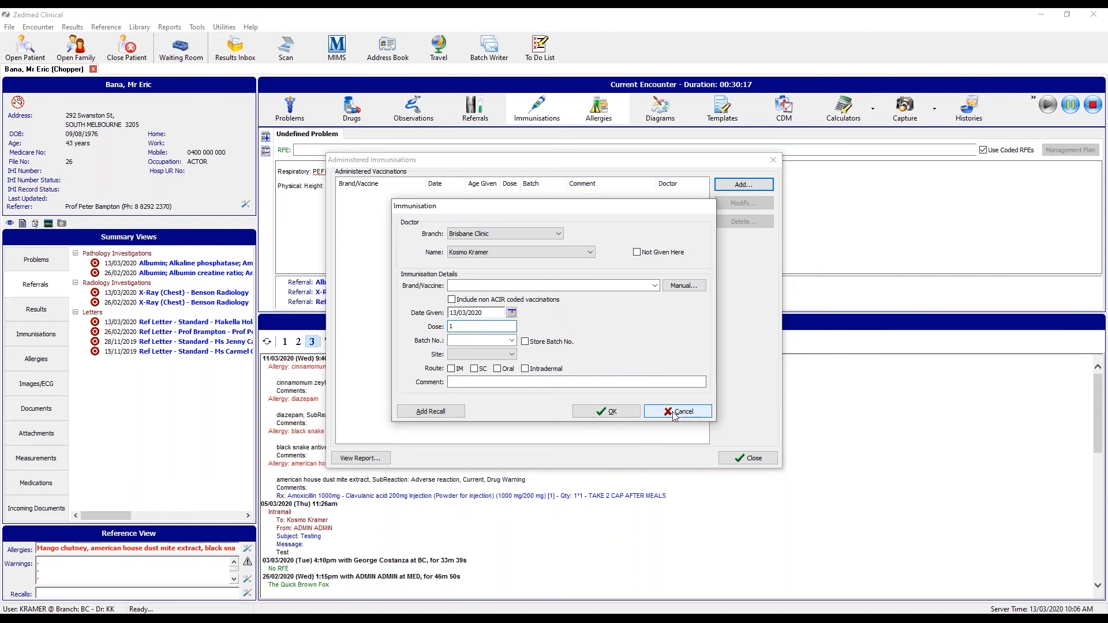
pyautogui.click(753, 460)
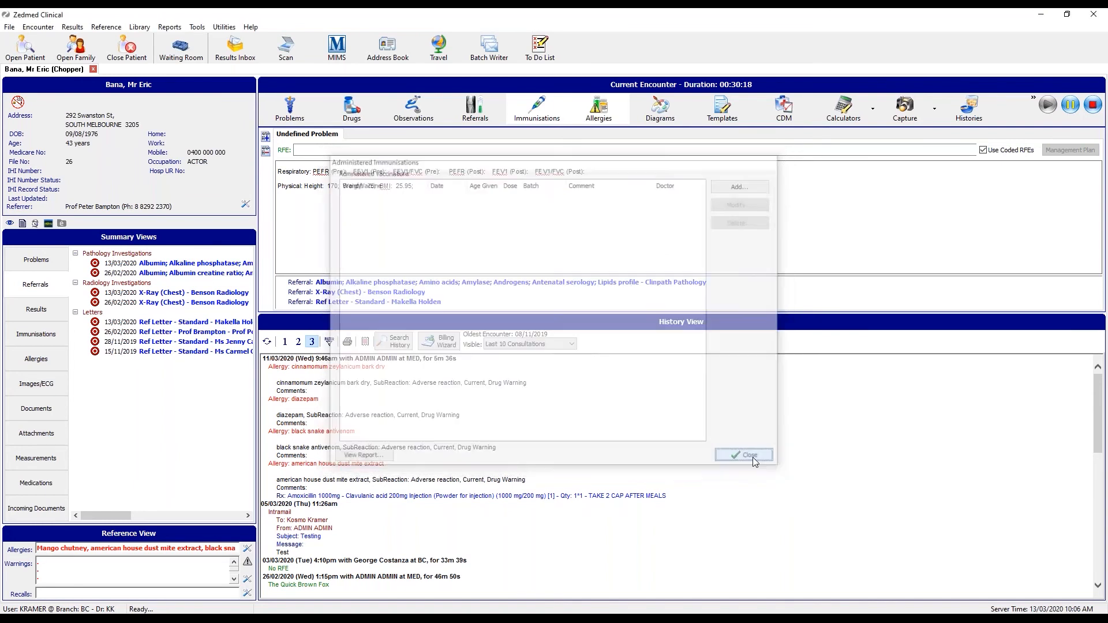
# Set the patient's birth year to 2015 and view the Childhood Immunisation Schedule.
pyautogui.click(247, 205)
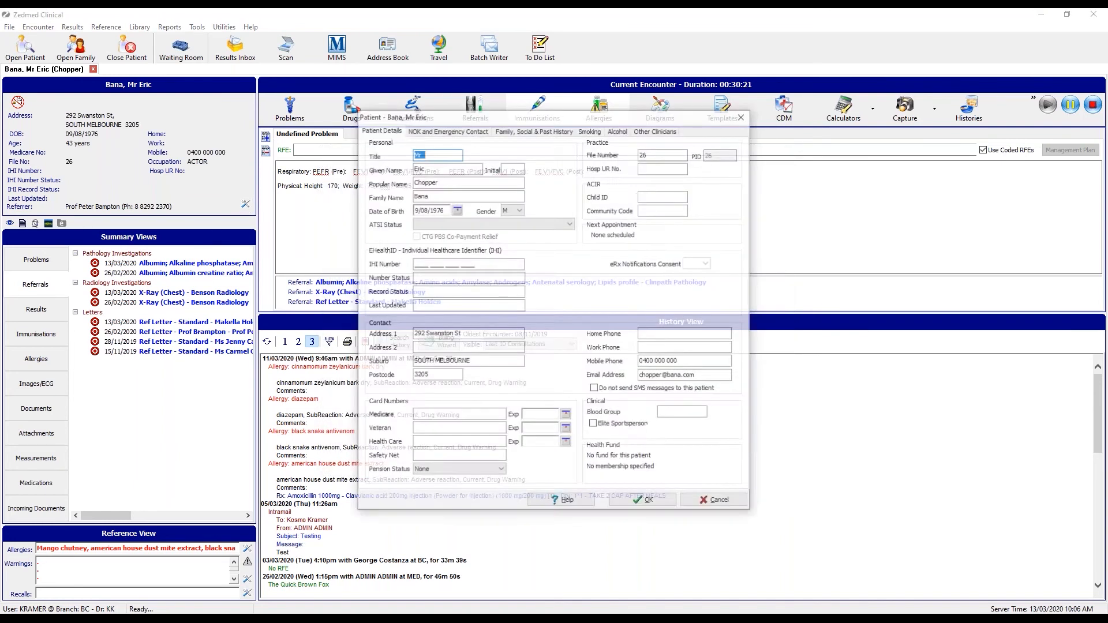
pyautogui.click(439, 209)
pyautogui.write('2015')
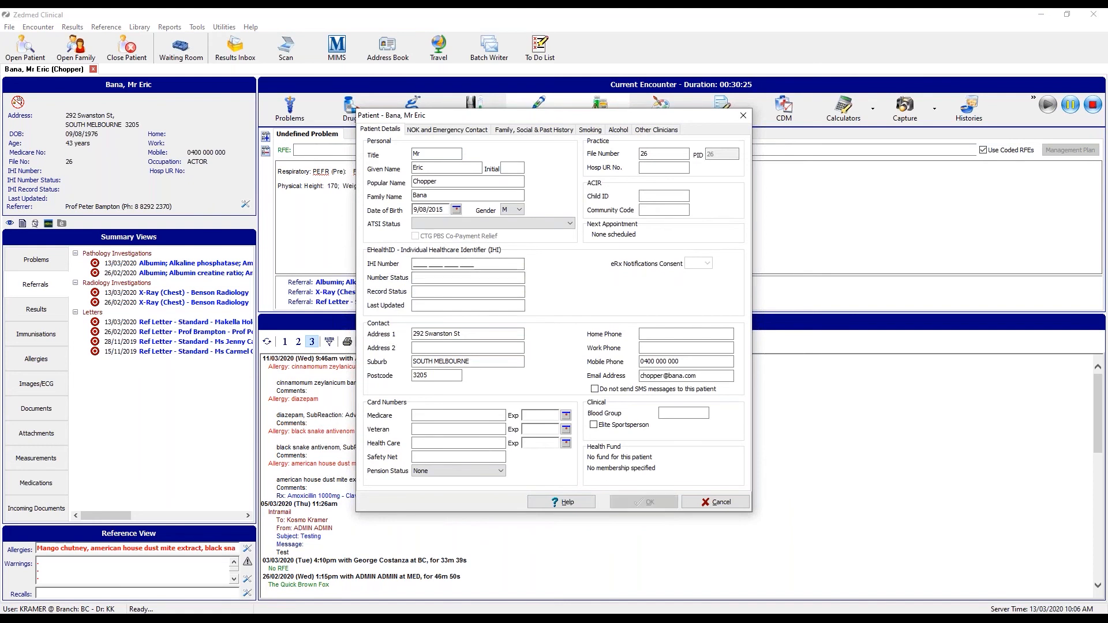
pyautogui.click(641, 500)
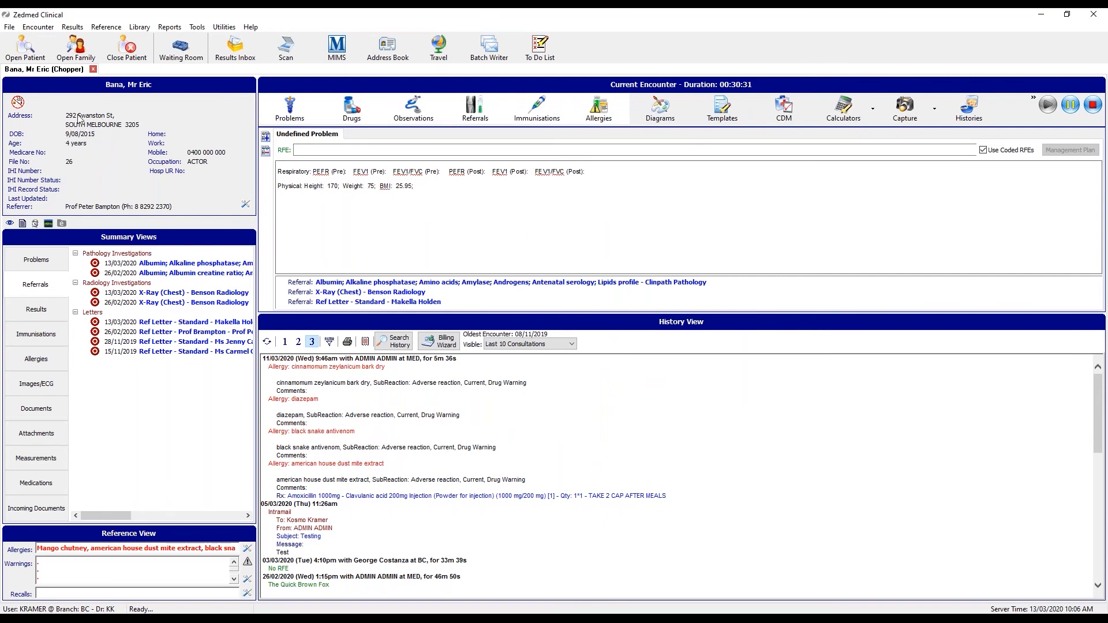
pyautogui.click(552, 109)
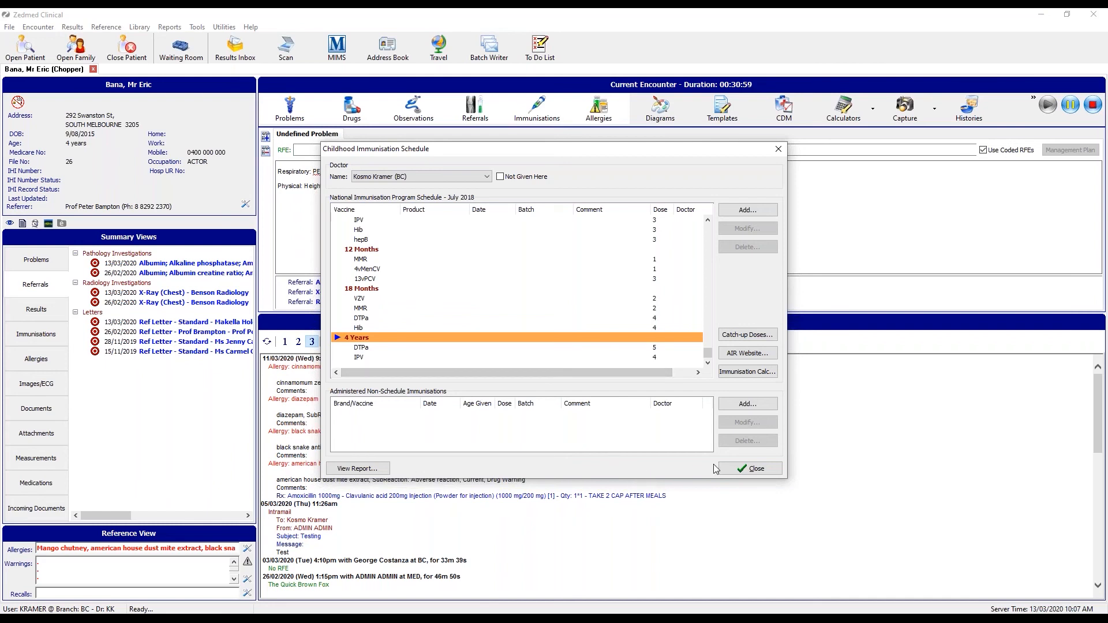
pyautogui.click(728, 470)
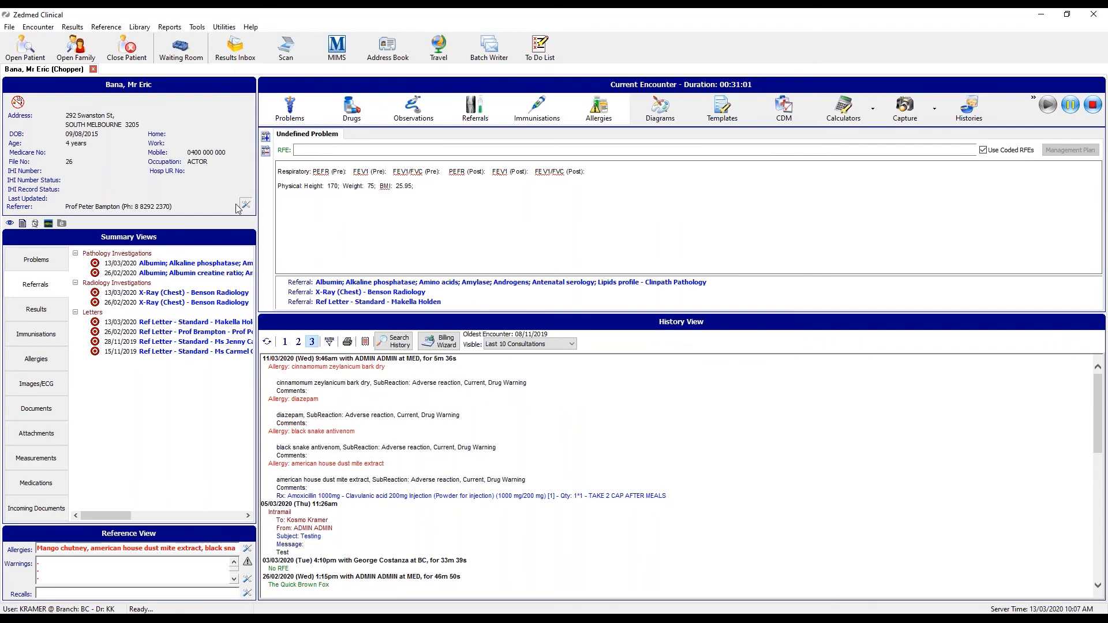
# Restore the birth year to 1979 and open the Allergies and Adverse Reactions record.
pyautogui.click(437, 210)
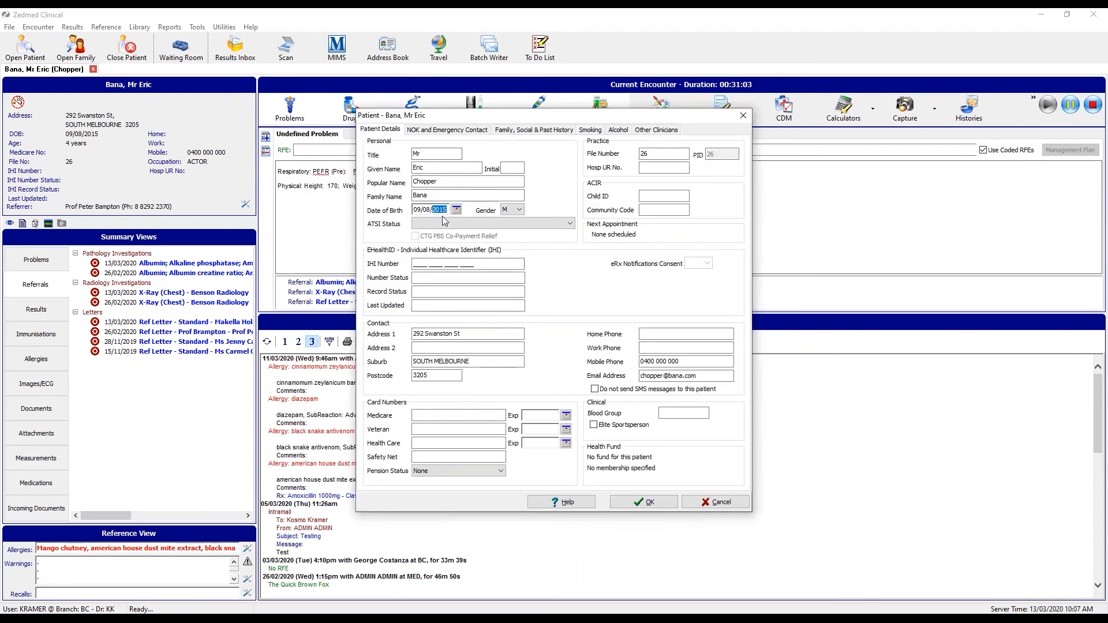
pyautogui.write('1979')
pyautogui.press('Return')
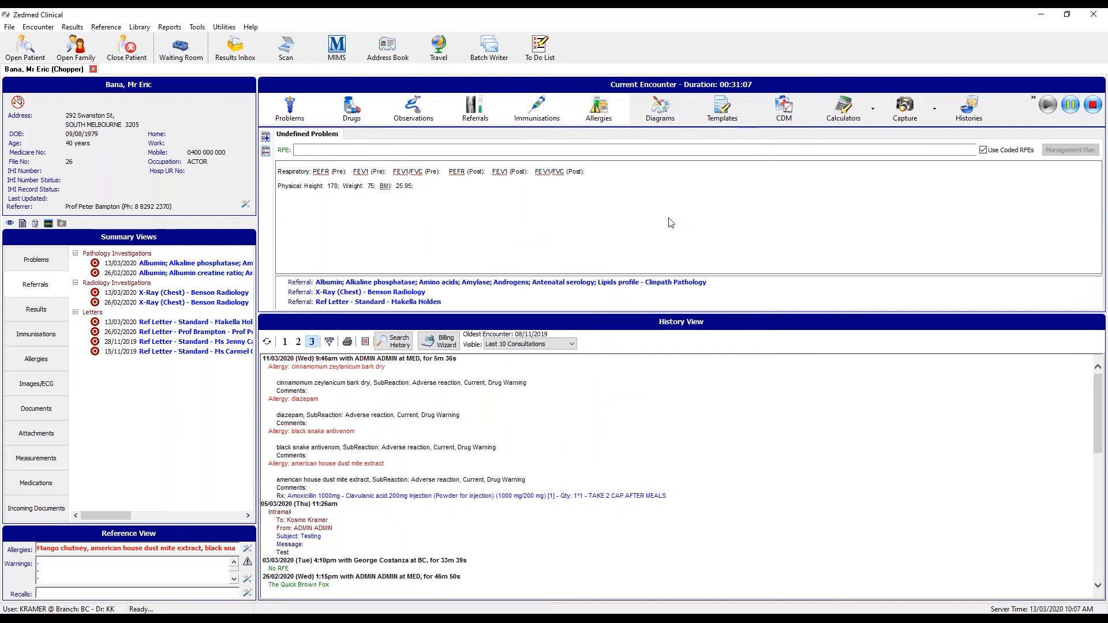
pyautogui.click(596, 108)
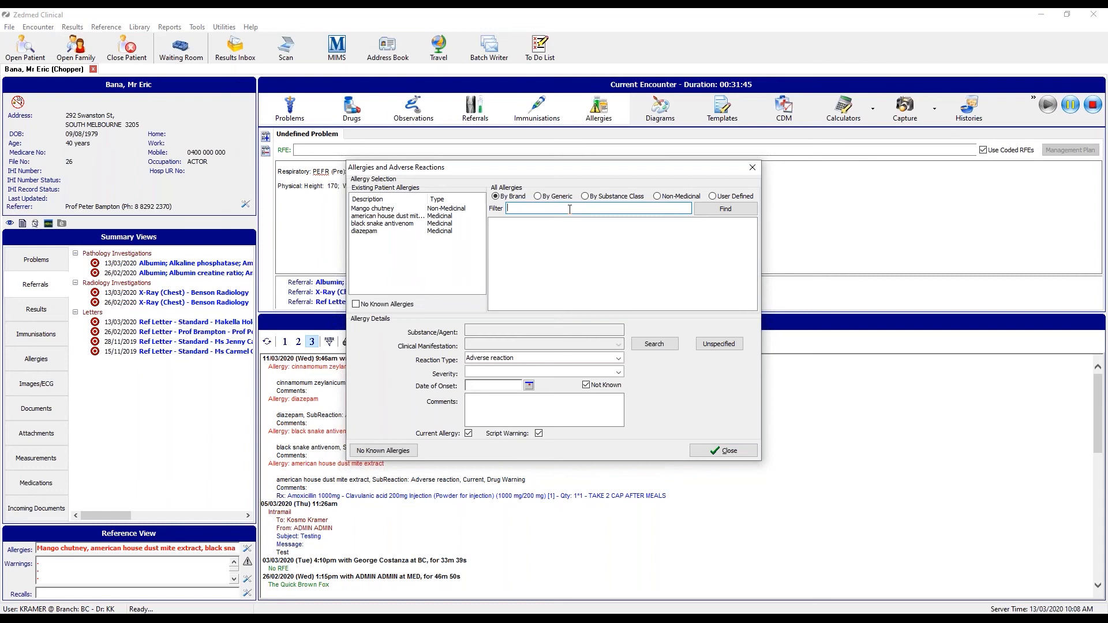
# Search 'pean' among non-medicinal generic allergens, then close the allergies window unchanged.
pyautogui.write('pean')
pyautogui.press('Return')
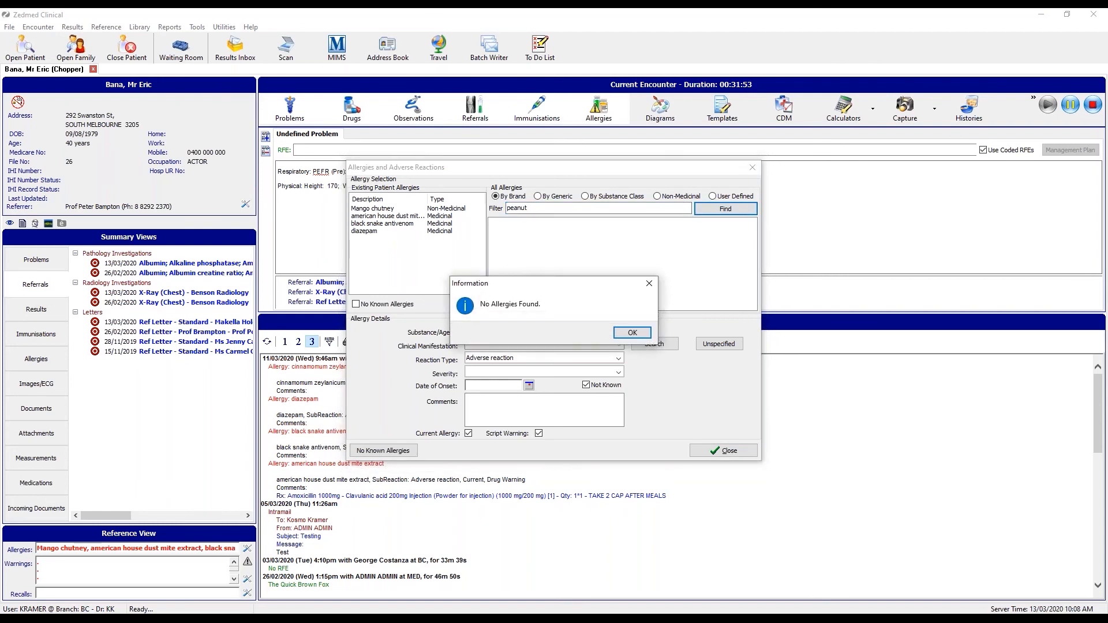
pyautogui.click(628, 334)
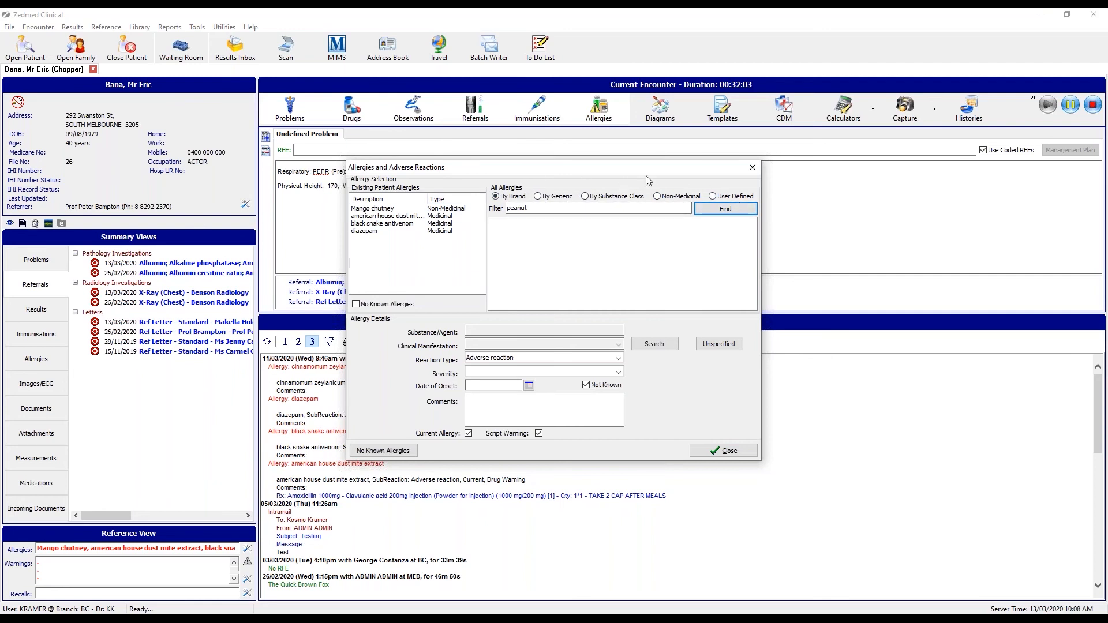
pyautogui.click(553, 196)
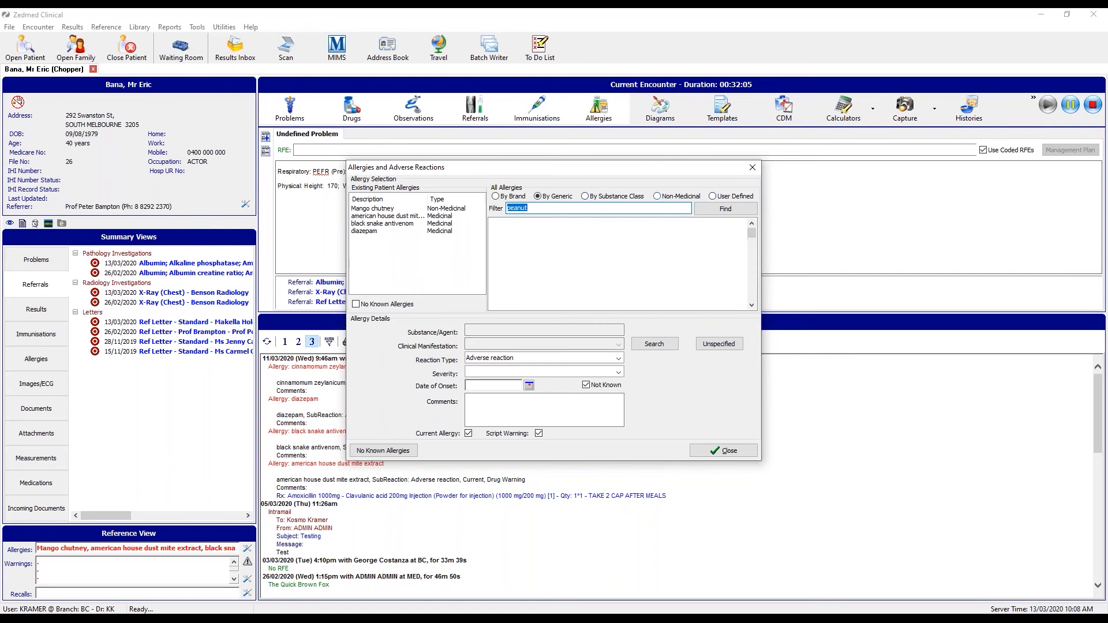
pyautogui.click(657, 197)
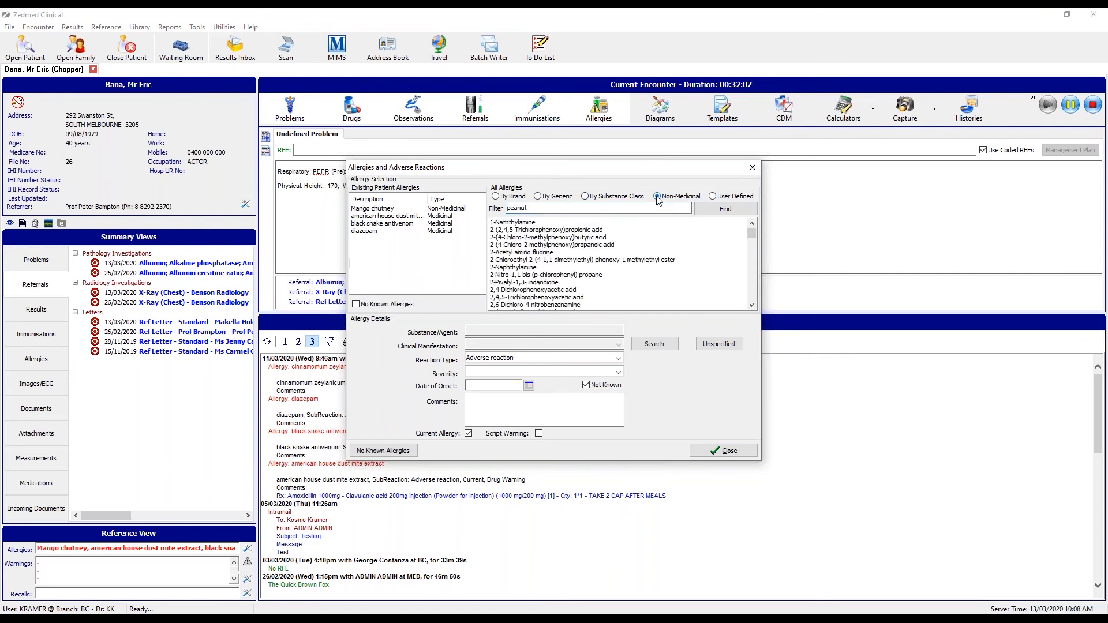
pyautogui.click(725, 208)
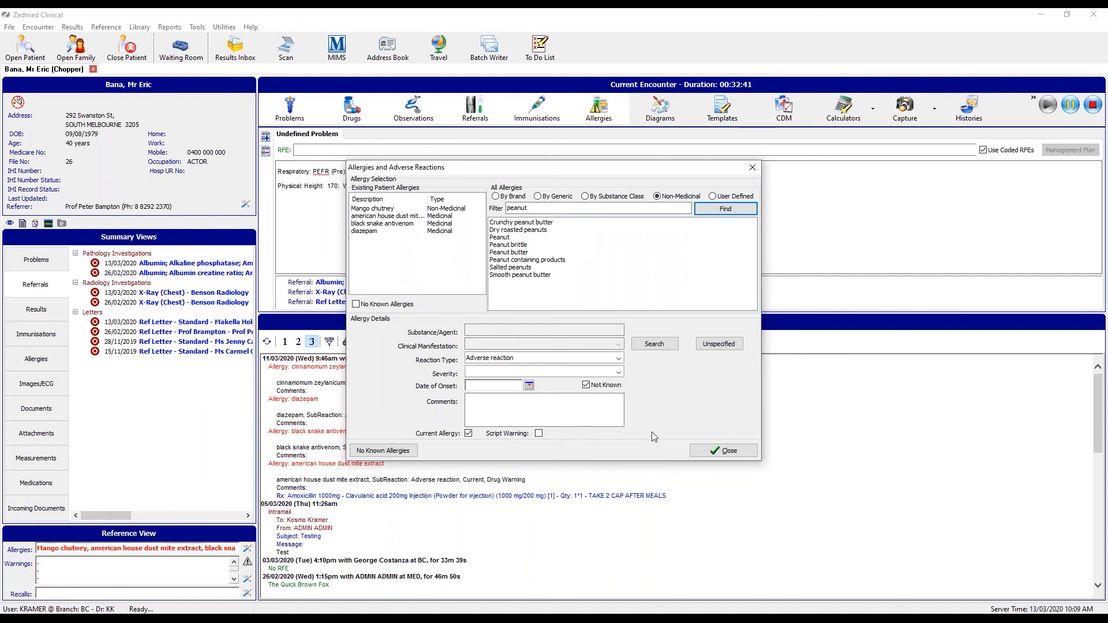
pyautogui.click(730, 453)
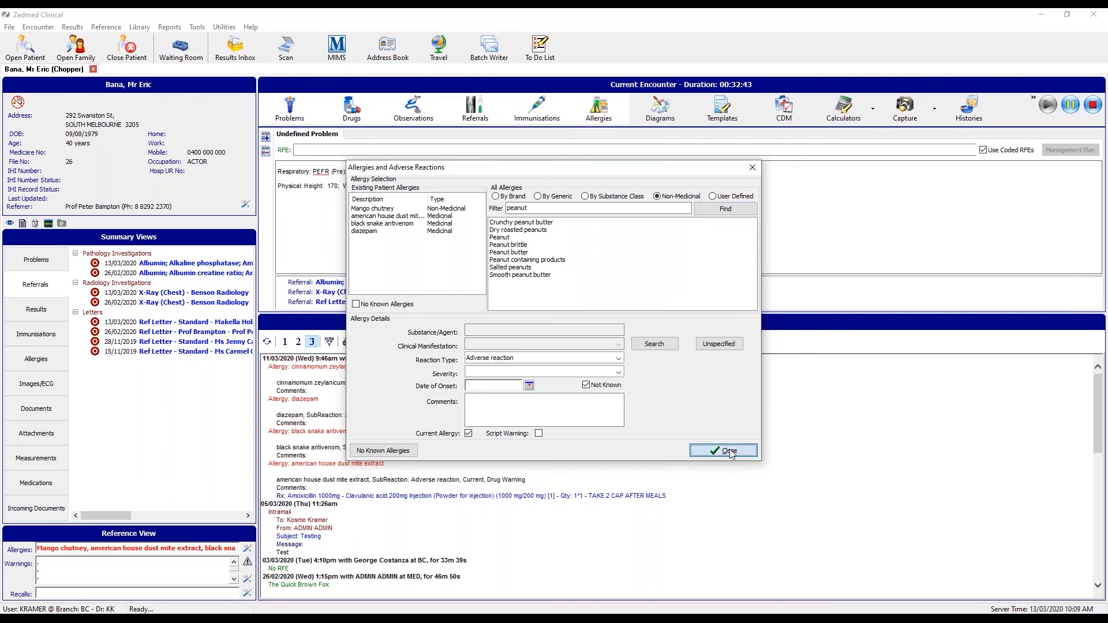
# Open the Diagram window and select the Hand - Left - Dorsal image.
pyautogui.click(663, 110)
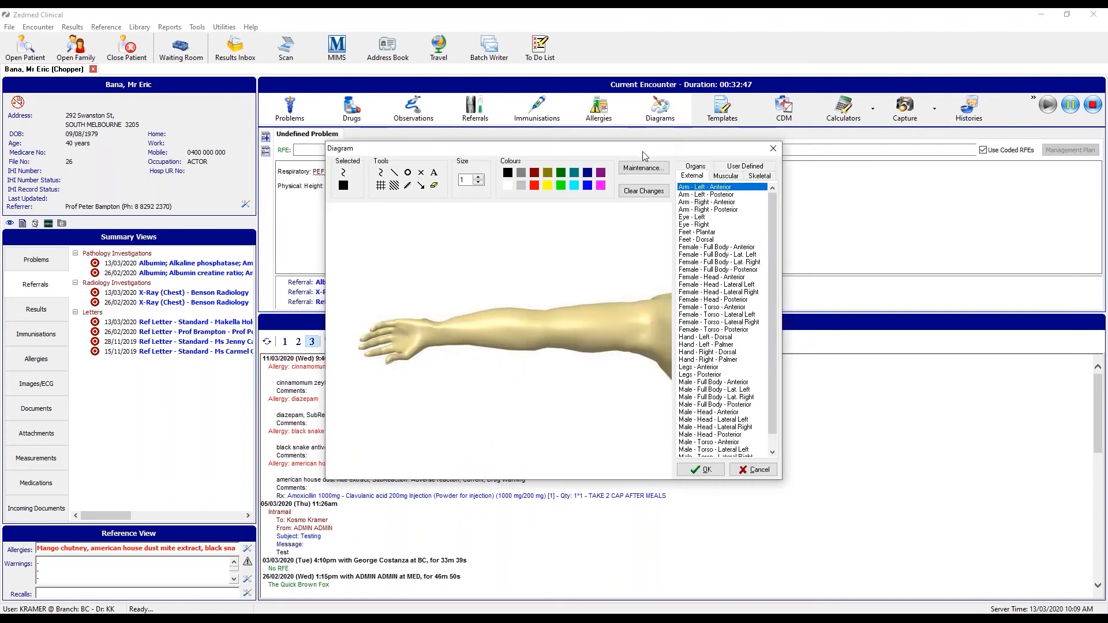
pyautogui.moveTo(645, 150); pyautogui.dragTo(647, 88)
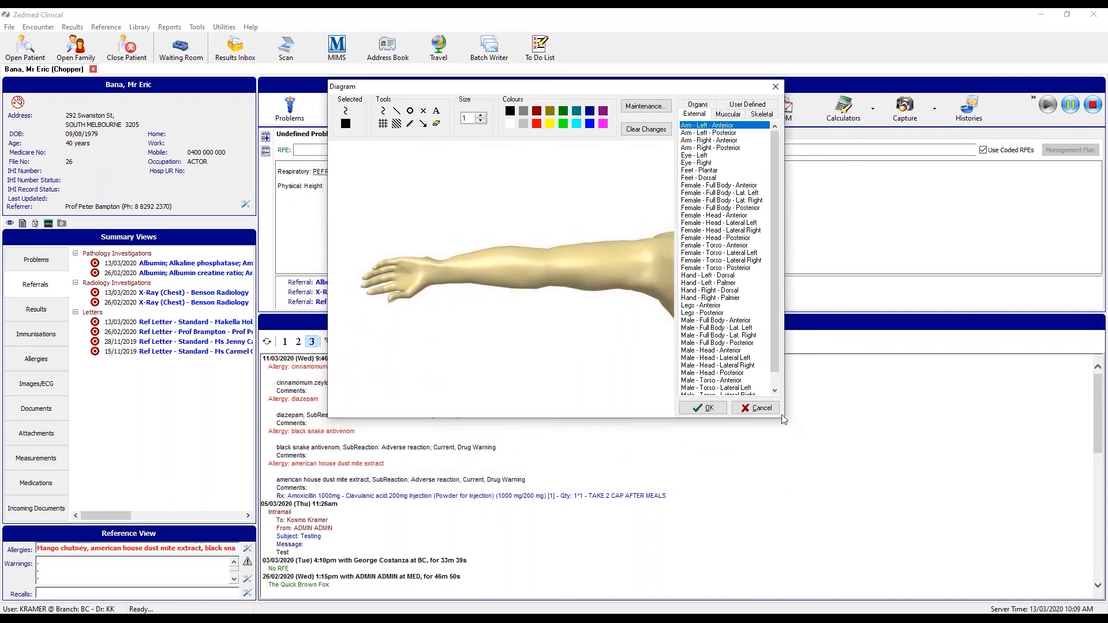
pyautogui.moveTo(774, 336); pyautogui.dragTo(775, 306)
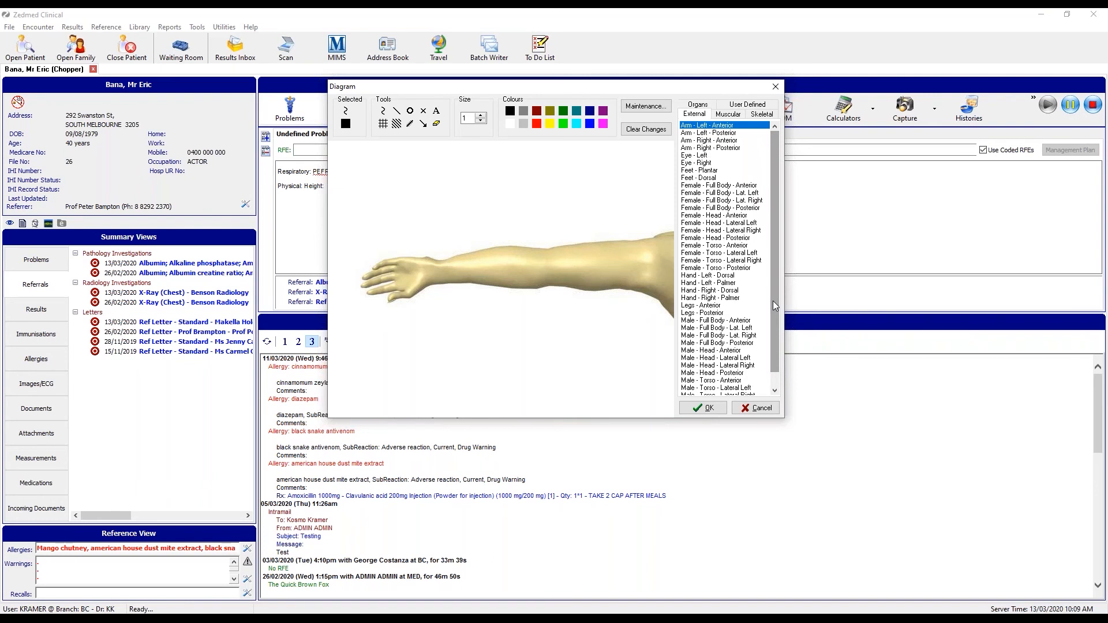
pyautogui.click(731, 276)
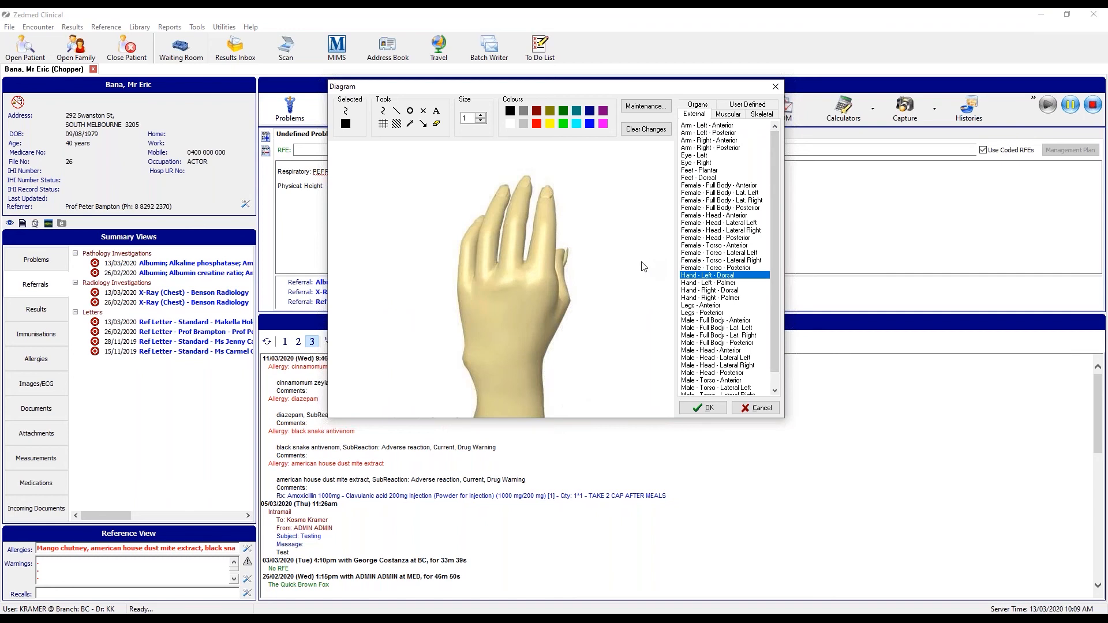
# Mark the finger incision in red and draw an arrow pointing at it.
pyautogui.click(411, 126)
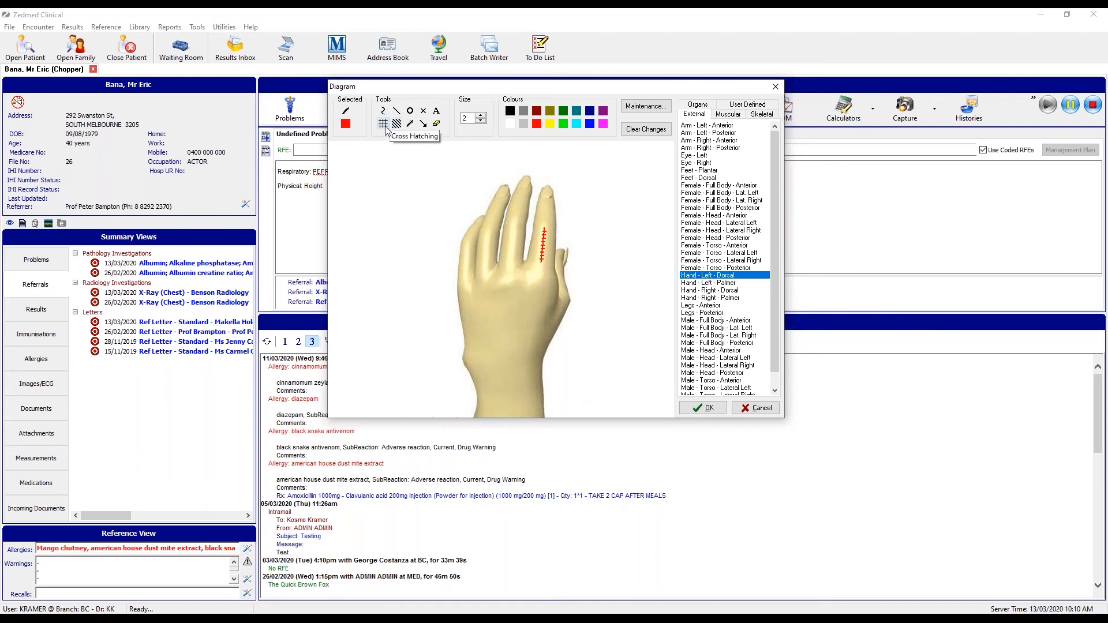
pyautogui.click(424, 125)
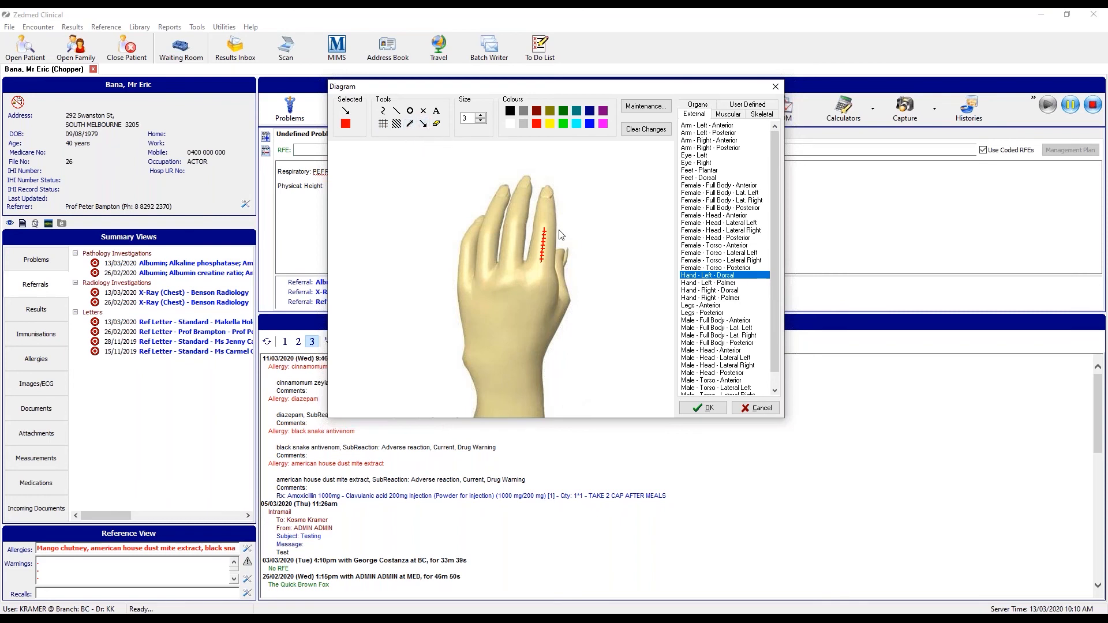
pyautogui.moveTo(613, 227); pyautogui.dragTo(552, 231)
# Add a 'Surgery' text label above the arrow and commit it to the diagram.
pyautogui.click(436, 110)
pyautogui.click(583, 216)
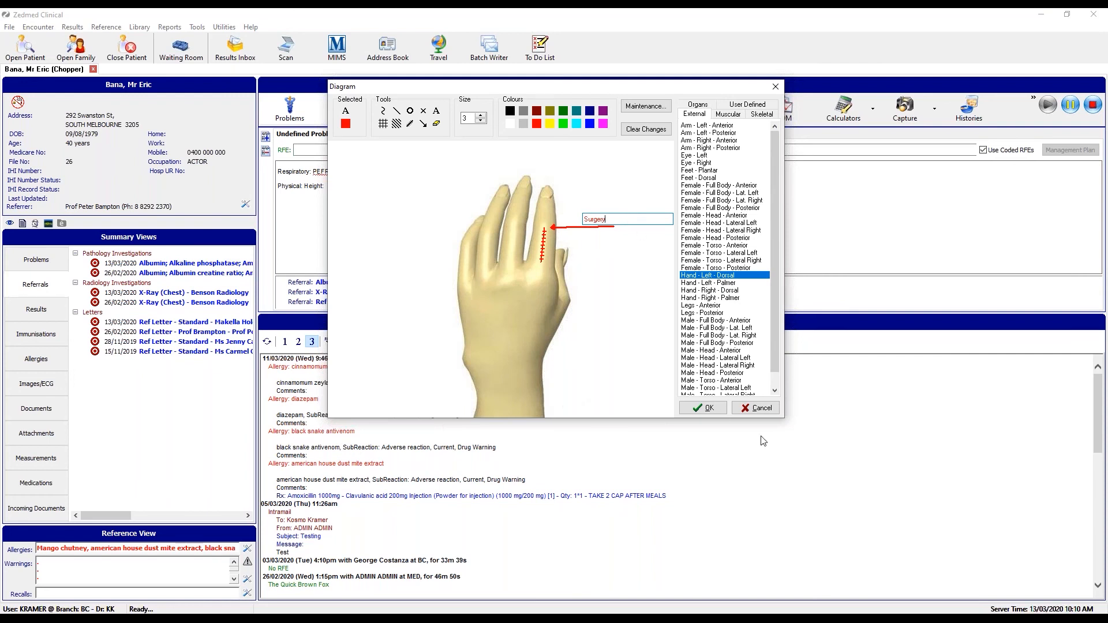
pyautogui.doubleClick(585, 219)
pyautogui.click(510, 111)
pyautogui.click(629, 315)
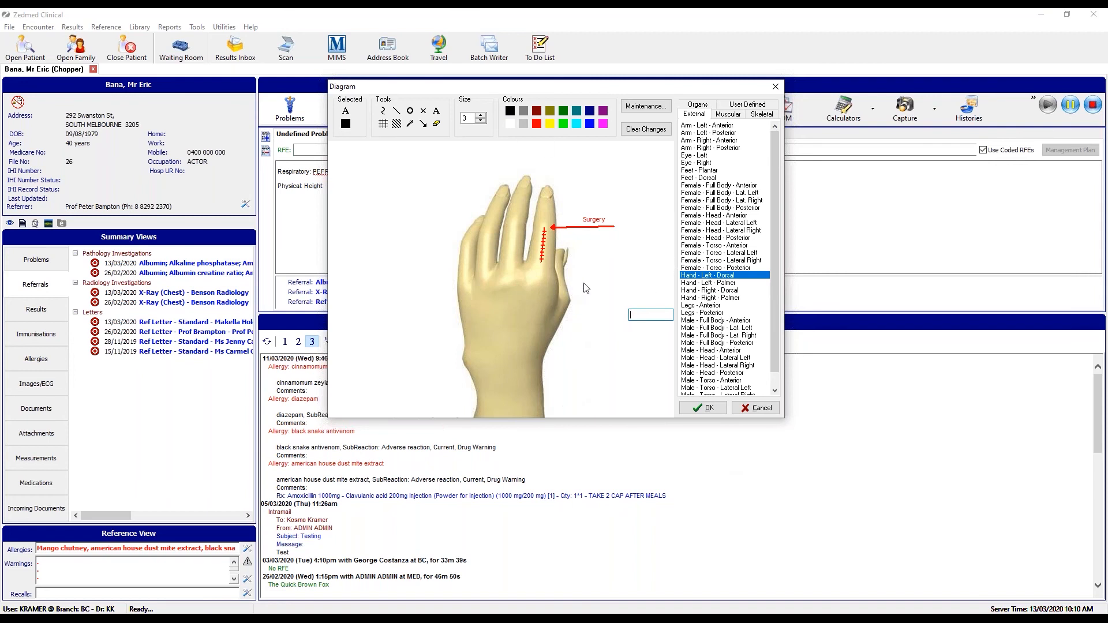
# Discard the hand drawing, browse the Organs and Skeletal diagrams, and accept Full Skeleton - Anterior.
pyautogui.click(728, 114)
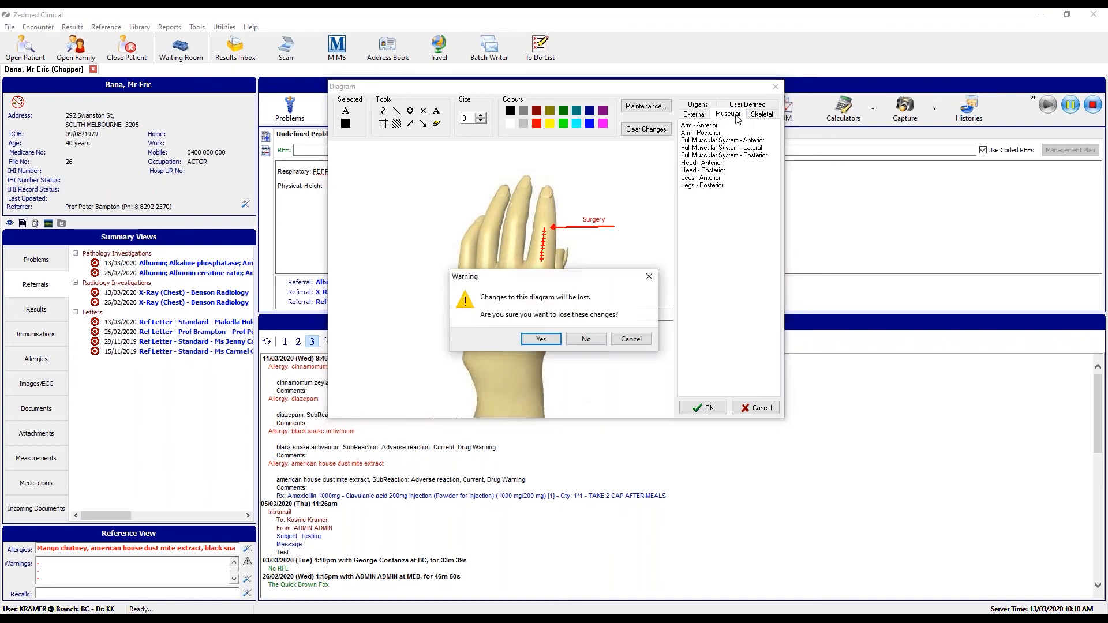
pyautogui.click(541, 339)
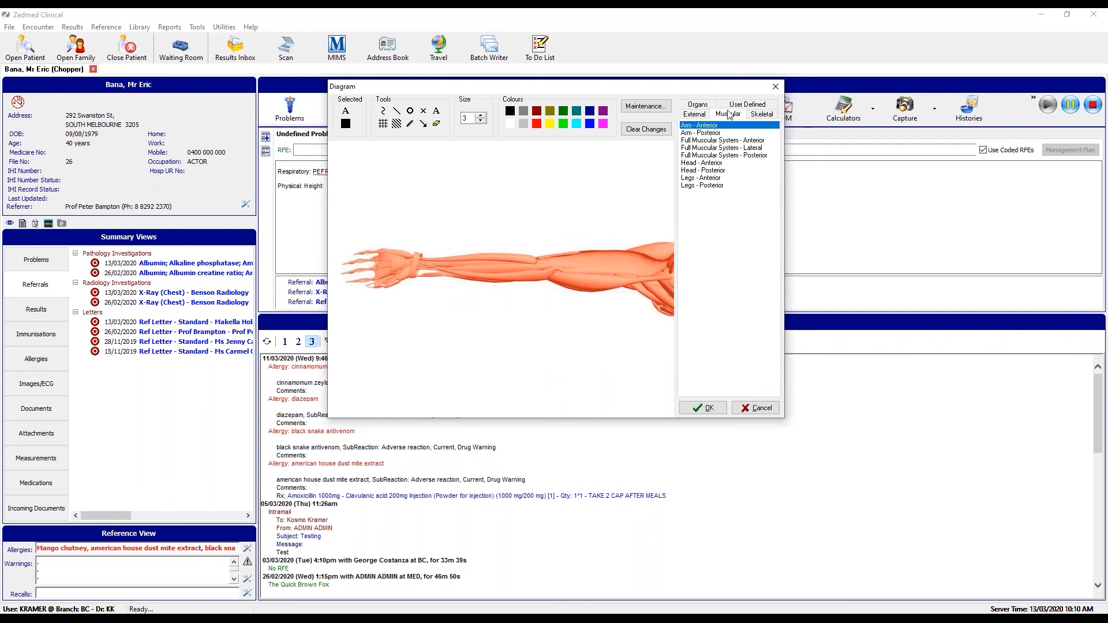
pyautogui.click(706, 104)
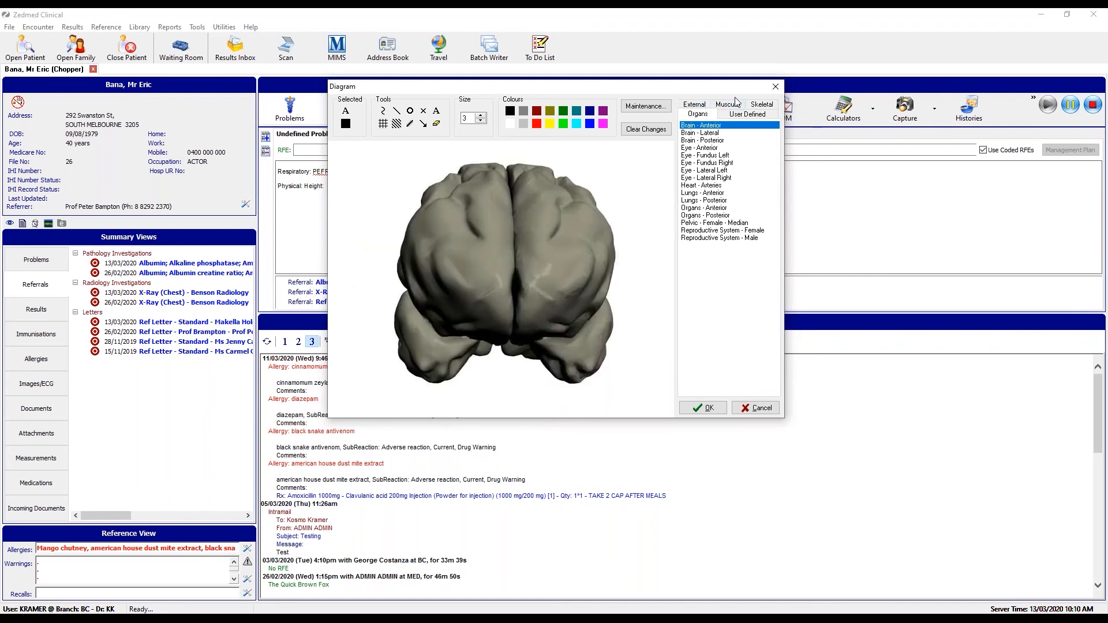
pyautogui.click(763, 106)
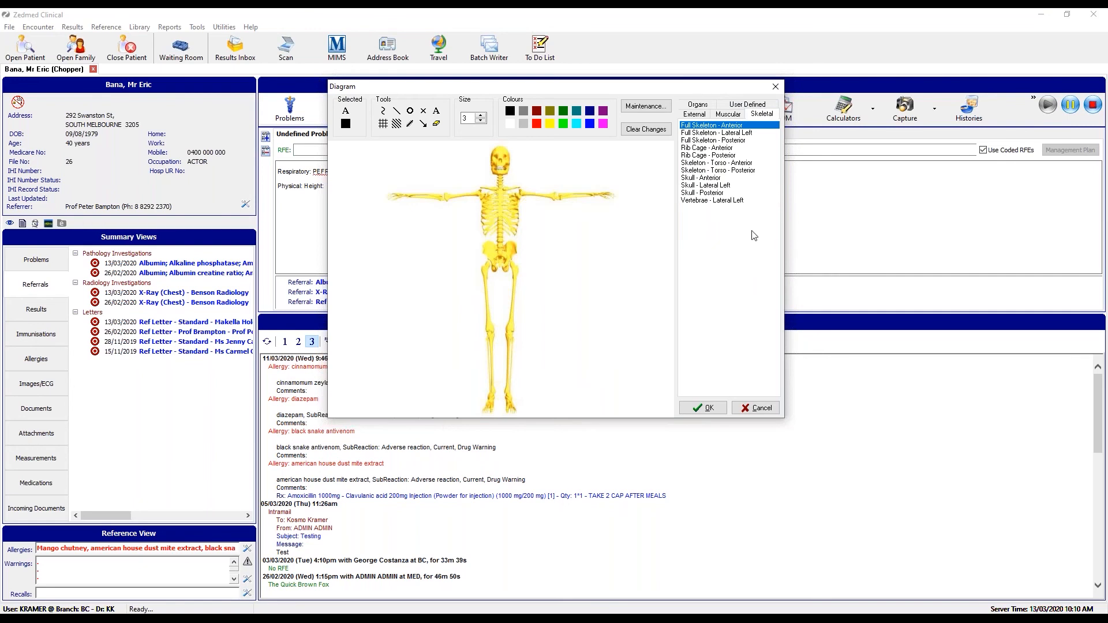
pyautogui.click(709, 409)
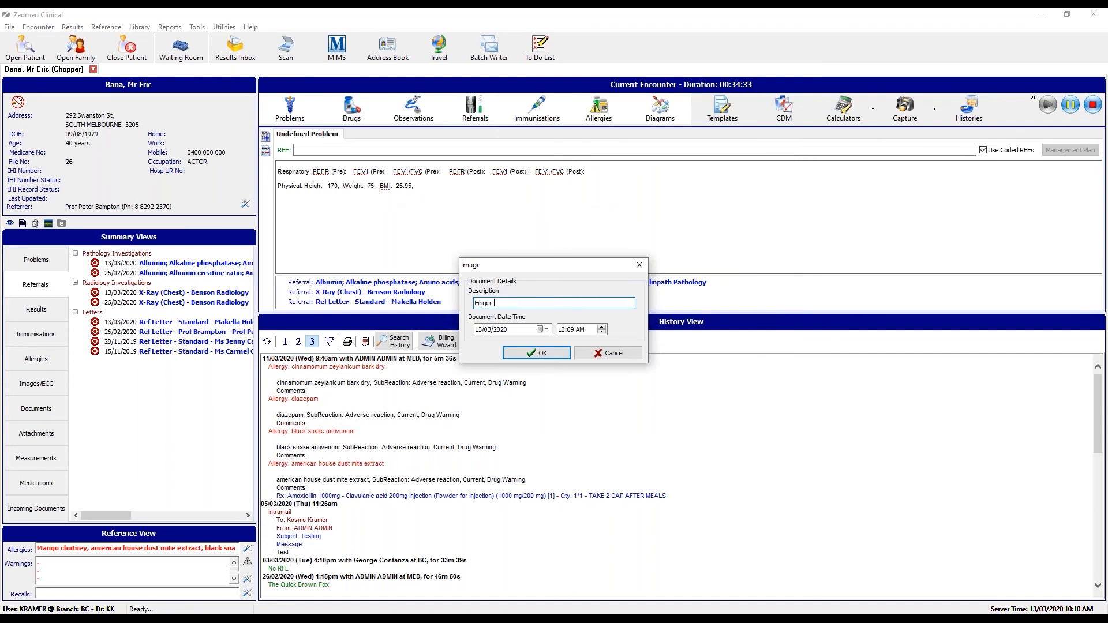
# Save the image as Finger and open it from the Images/ECG list.
pyautogui.click(536, 353)
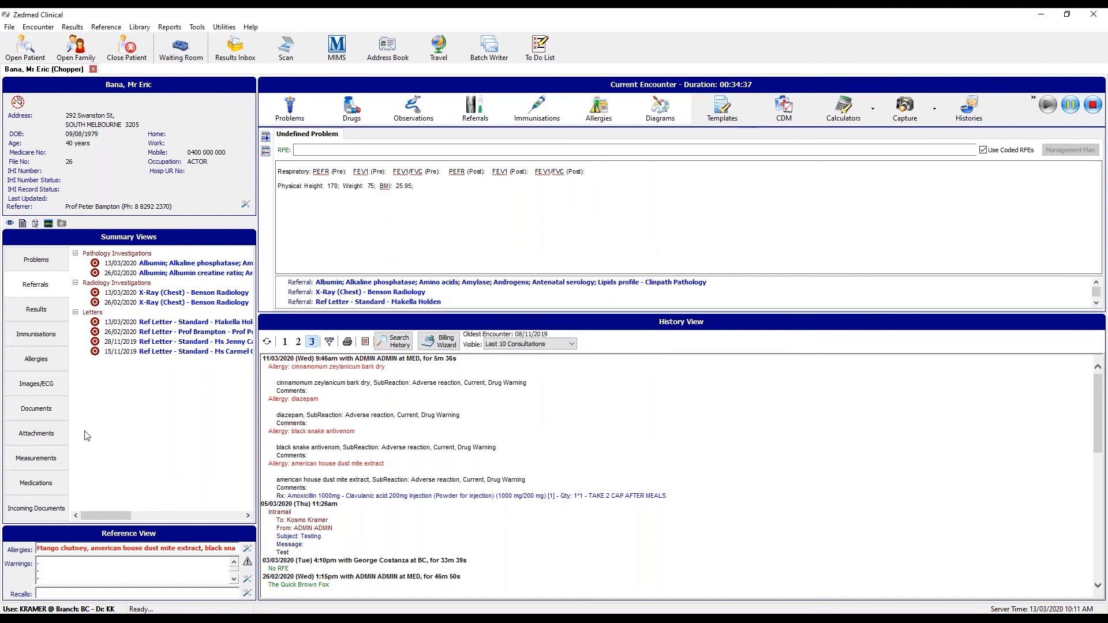
pyautogui.click(37, 390)
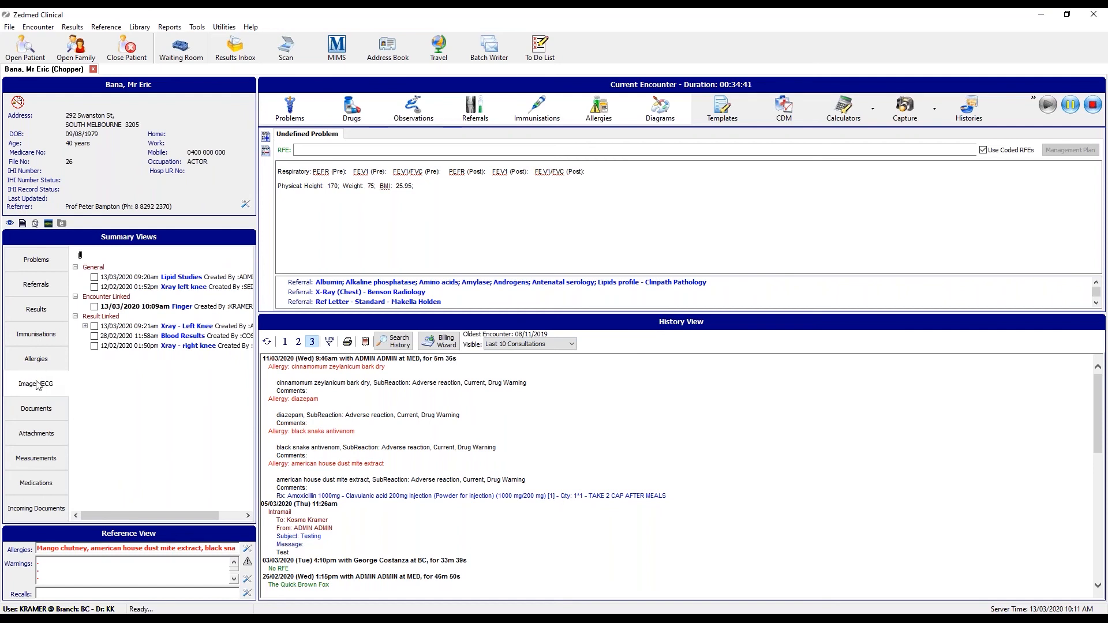
pyautogui.rightClick(185, 308)
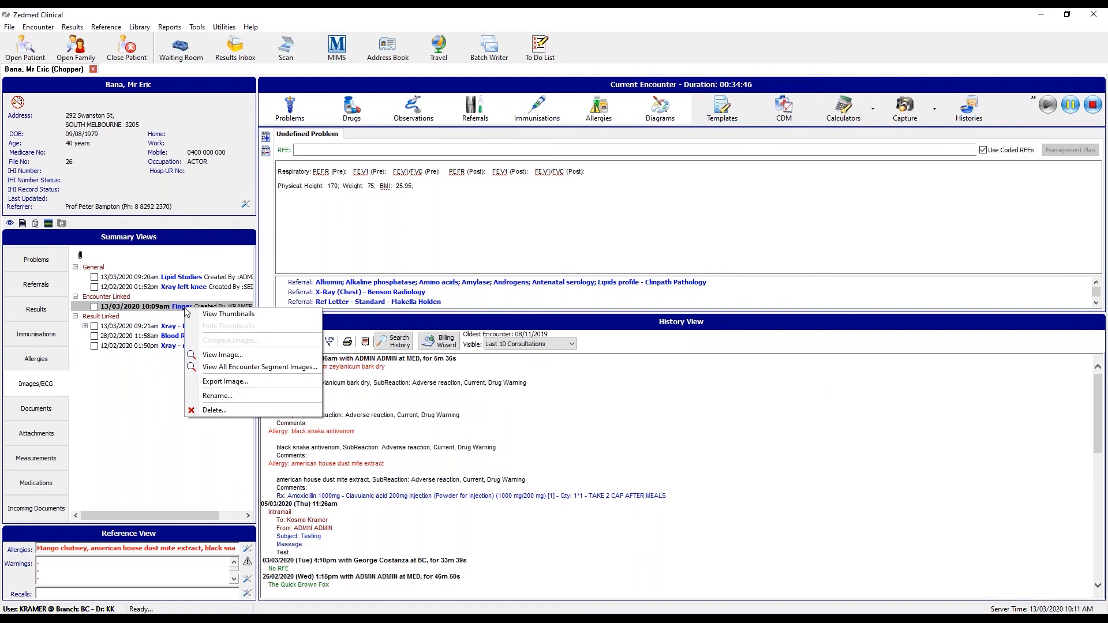
pyautogui.click(234, 354)
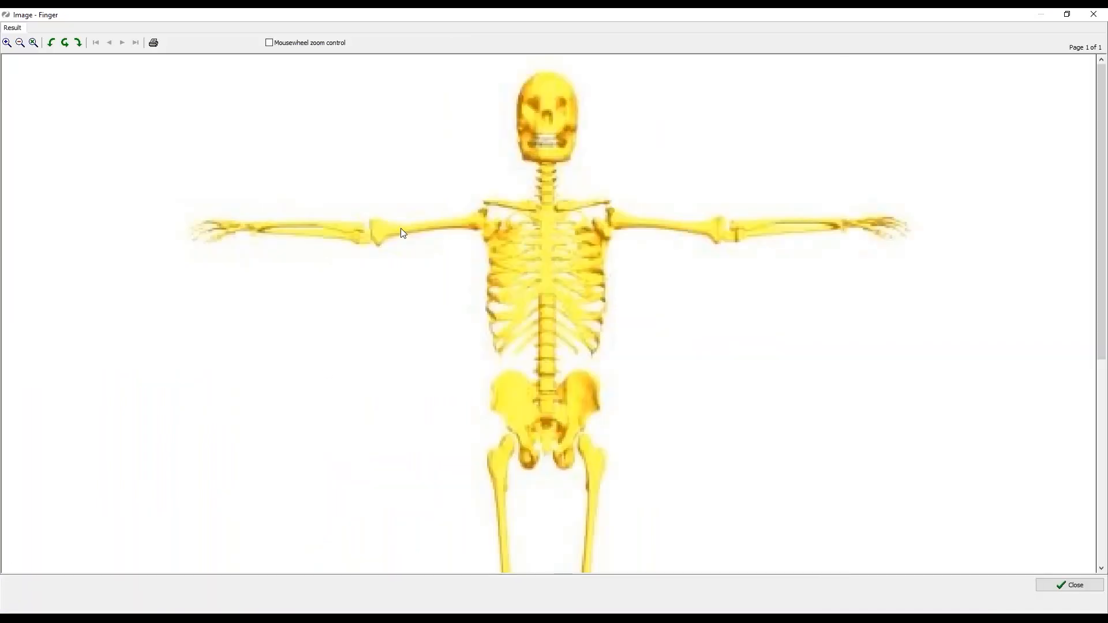
# Look over the Finger image, close the viewer, and place the caret after the BMI entry.
pyautogui.scroll(-5, 736, 317)
pyautogui.scroll(5, 735, 318)
pyautogui.click(1068, 585)
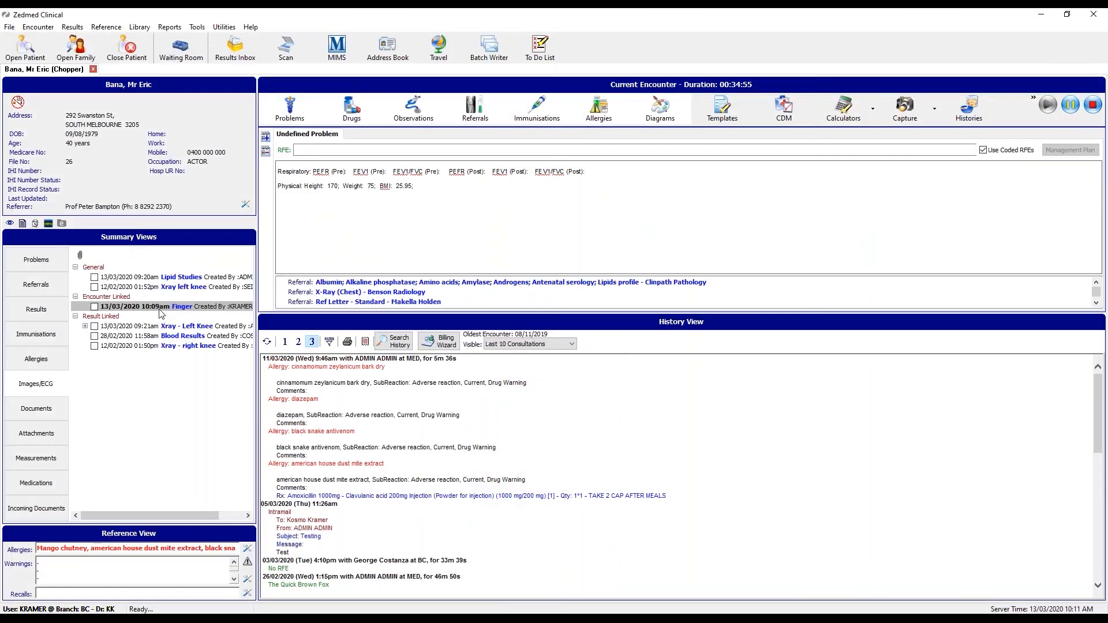
pyautogui.click(505, 228)
# Open the blank Abdomen Examination form from the examination templates list.
pyautogui.click(741, 112)
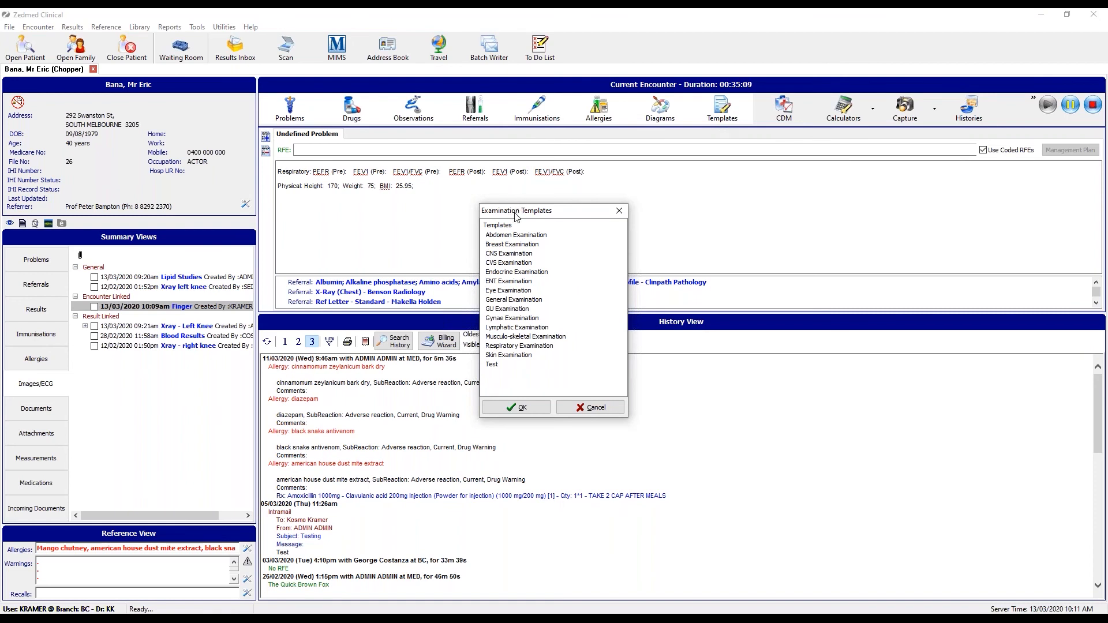
pyautogui.moveTo(518, 207); pyautogui.dragTo(527, 174)
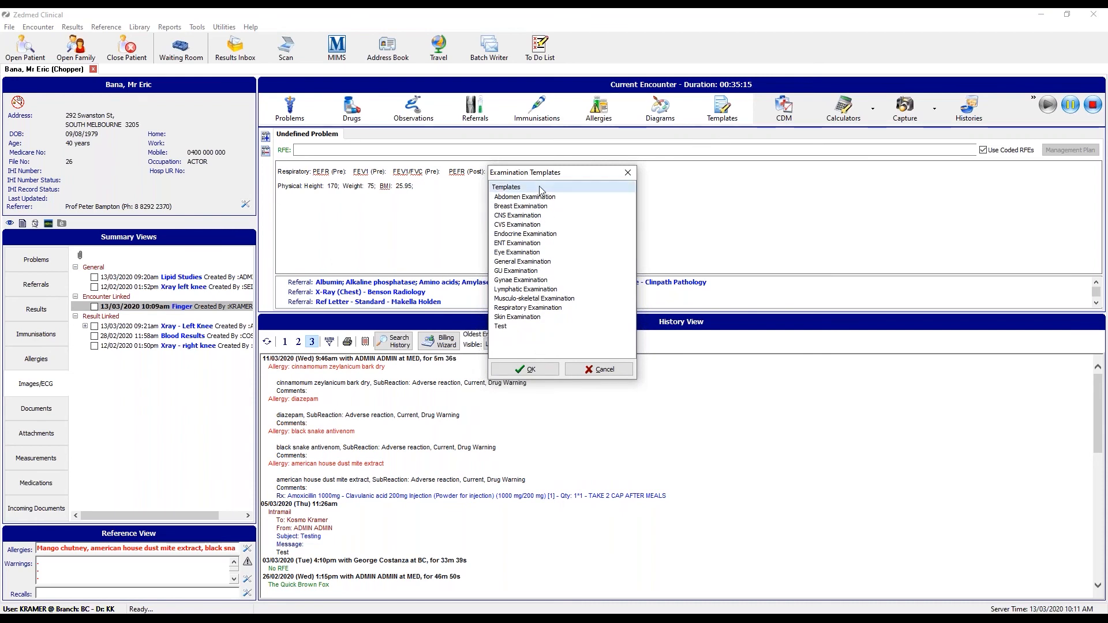
pyautogui.click(512, 198)
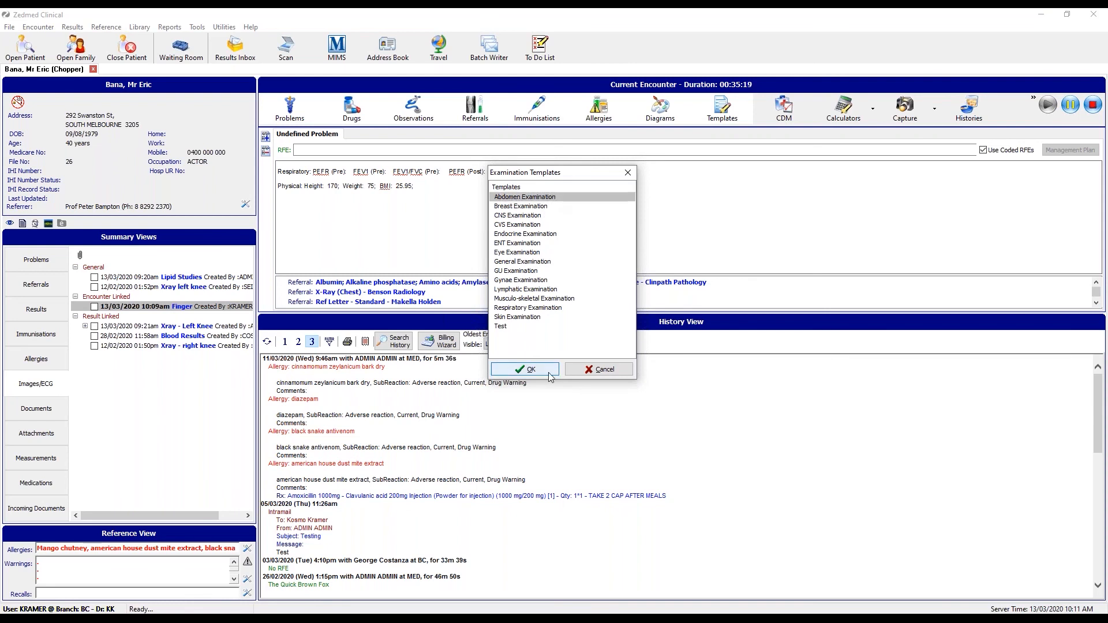
pyautogui.click(526, 369)
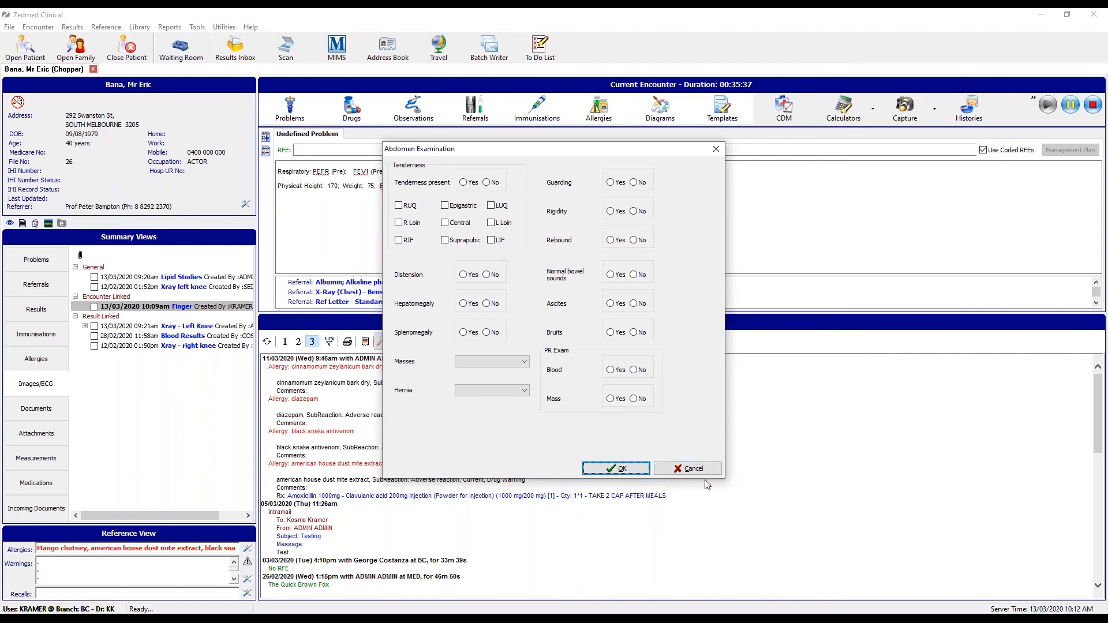
# Record epigastric tenderness, rigidity and bruits, normal bowel sounds, no guarding, rebound, ascites or PR blood, and a PR mass.
pyautogui.click(463, 183)
pyautogui.click(447, 206)
pyautogui.click(633, 182)
pyautogui.click(611, 211)
pyautogui.click(633, 239)
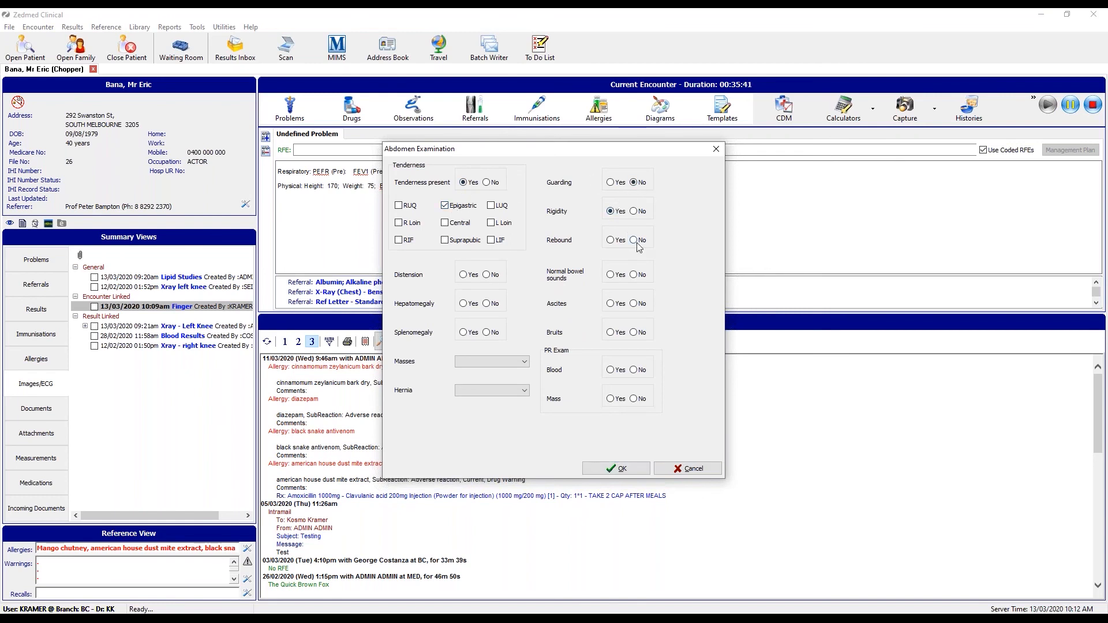
pyautogui.click(611, 275)
pyautogui.click(634, 304)
pyautogui.click(611, 333)
pyautogui.click(634, 371)
pyautogui.click(610, 399)
# Add splenomegaly, distension, no hepatomegaly, an LUQ mass and a Direct Left Inguinal hernia, then insert into notes.
pyautogui.click(463, 333)
pyautogui.click(488, 304)
pyautogui.click(463, 275)
pyautogui.click(494, 362)
pyautogui.click(494, 394)
pyautogui.click(496, 413)
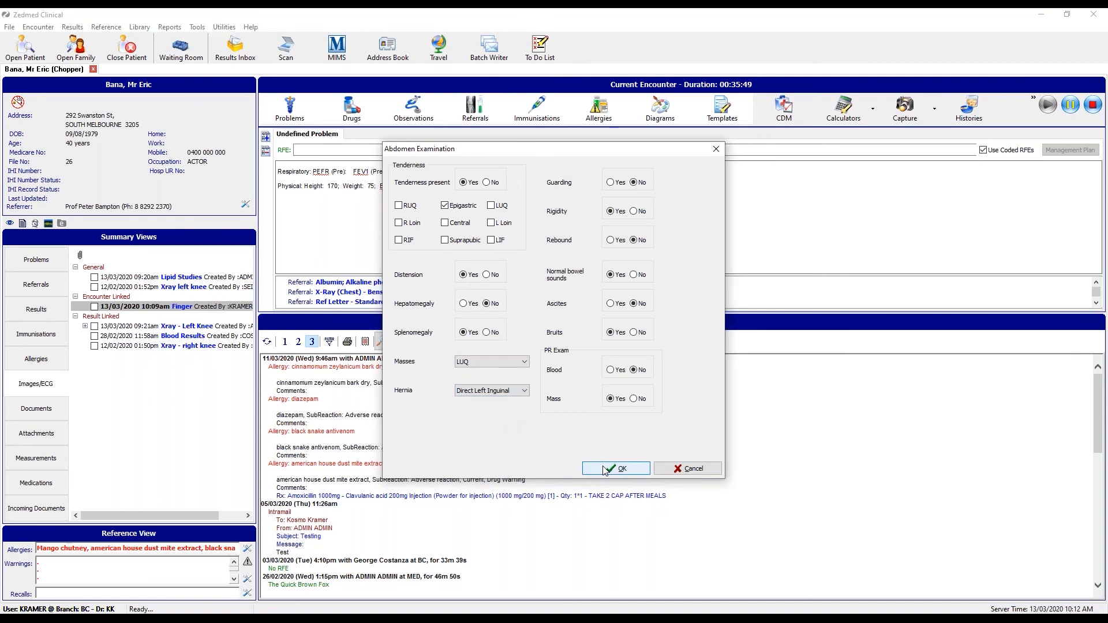
pyautogui.click(615, 468)
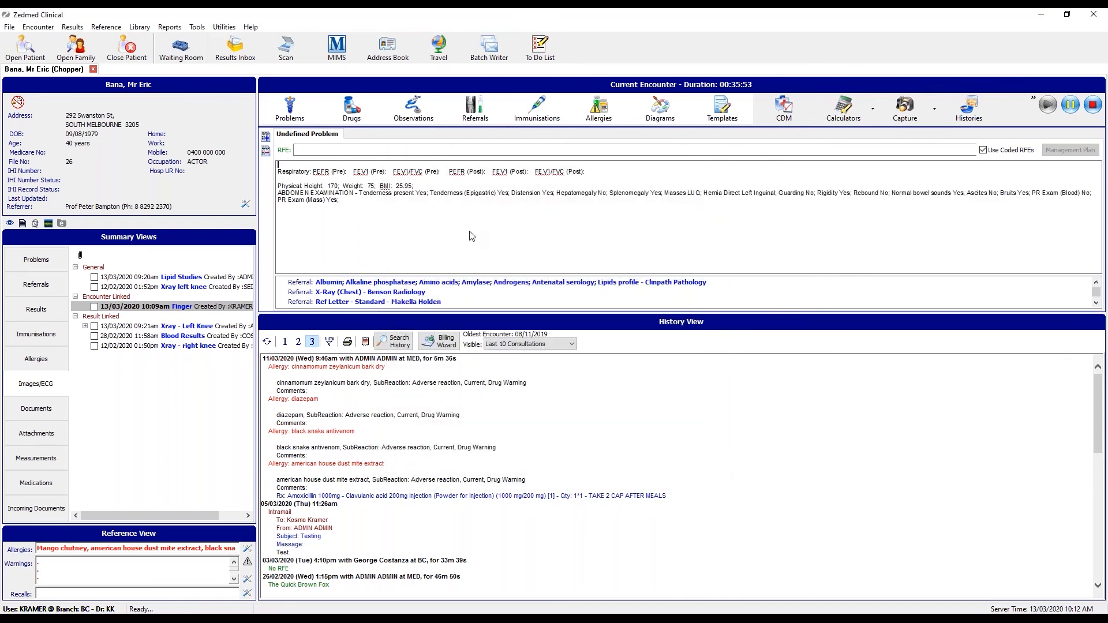
# Run the GPMP 721 template for the eligible GP Management Plan (721) item.
pyautogui.click(799, 112)
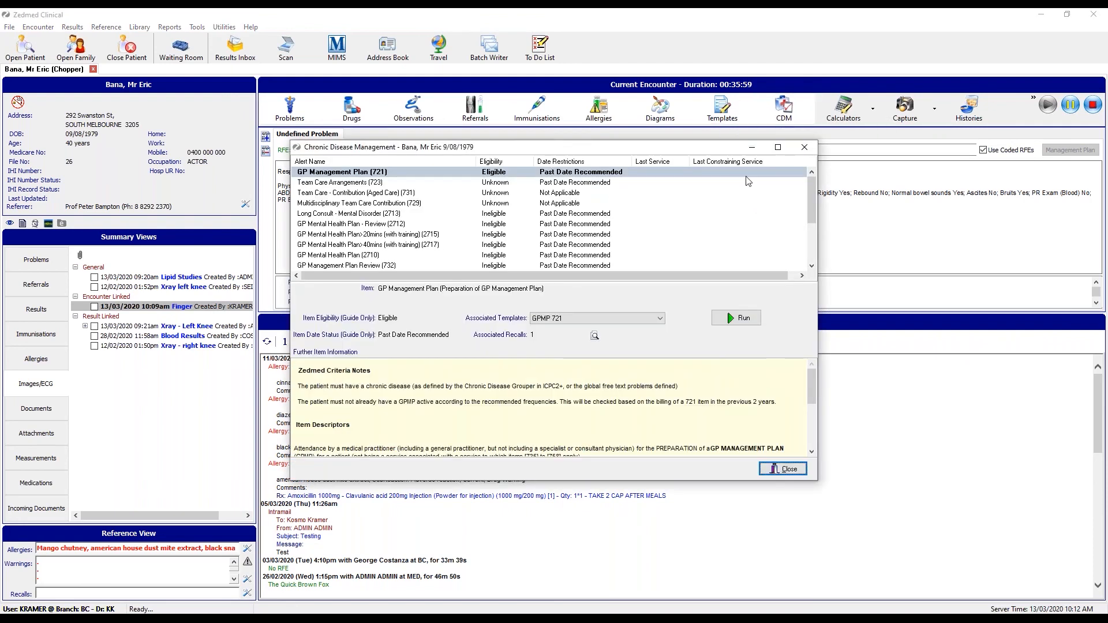
pyautogui.moveTo(811, 189)
pyautogui.mouseDown()
pyautogui.moveTo(820, 241)
pyautogui.moveTo(807, 185)
pyautogui.mouseUp()
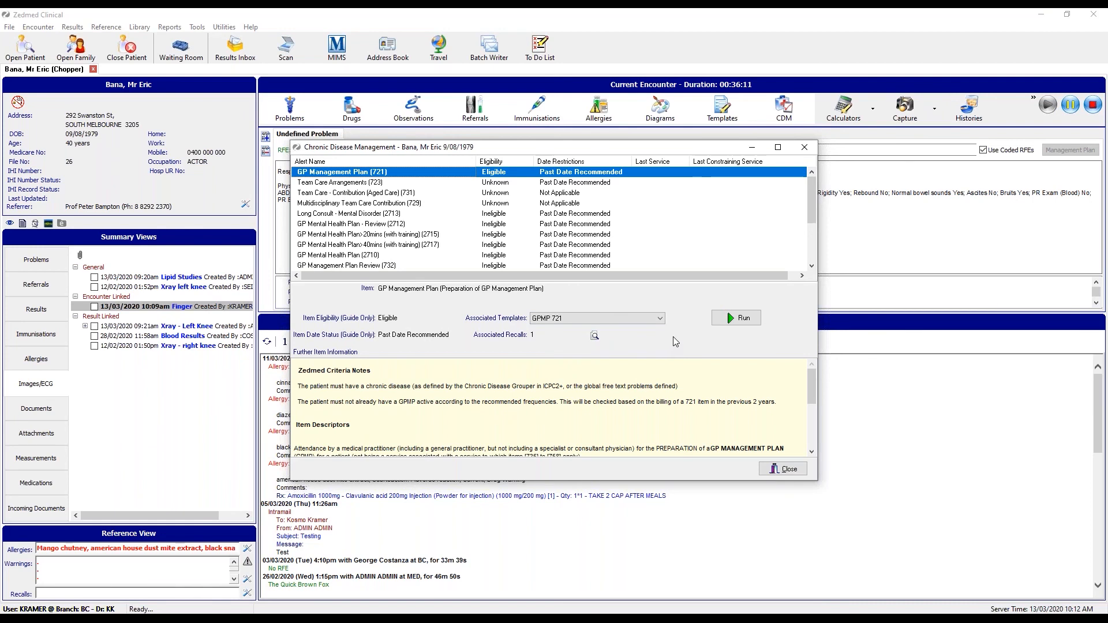
pyautogui.click(755, 321)
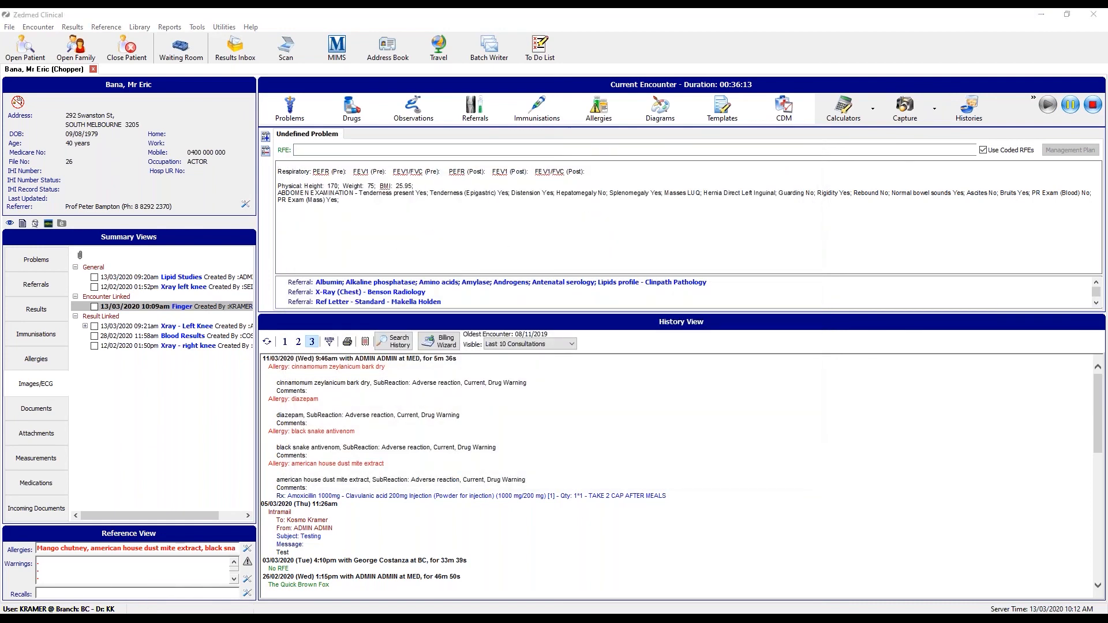
# Review the GPMP 721 plan, save it on closing, and dismiss the recalls and CDM windows.
pyautogui.scroll(-3, 99, 262)
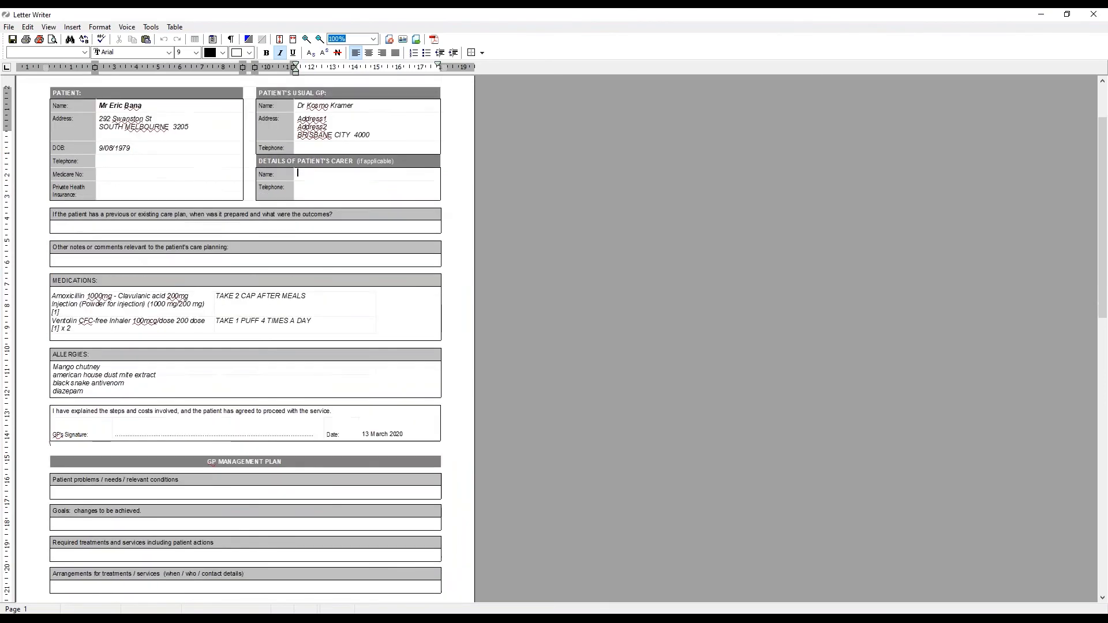
pyautogui.scroll(-6, 439, 204)
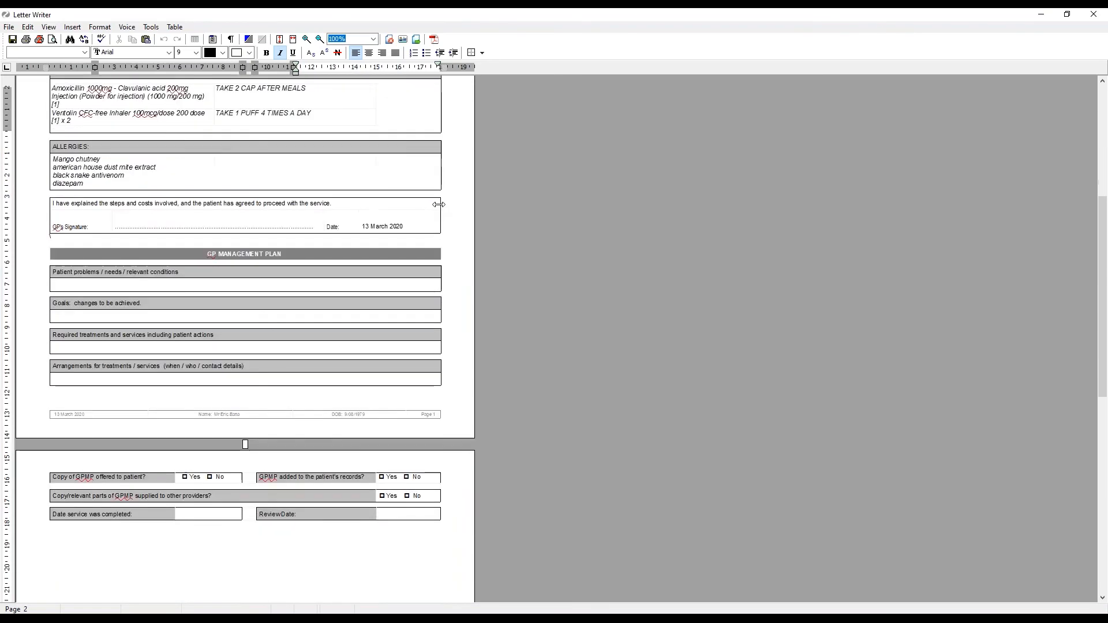
pyautogui.scroll(-3, 438, 204)
pyautogui.scroll(5, 439, 204)
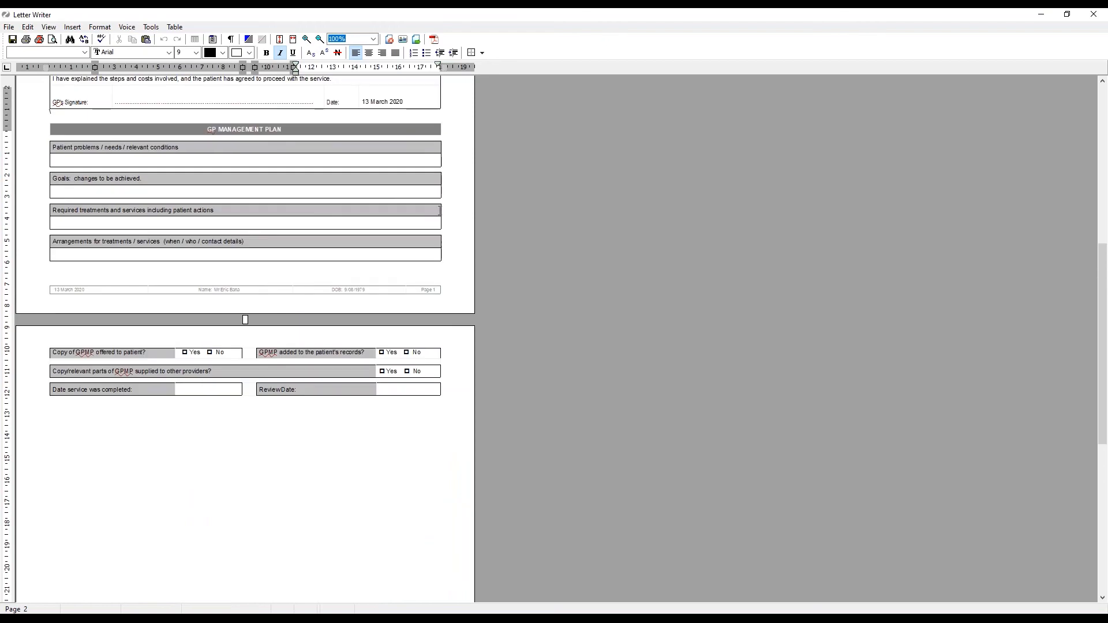
pyautogui.scroll(7, 440, 211)
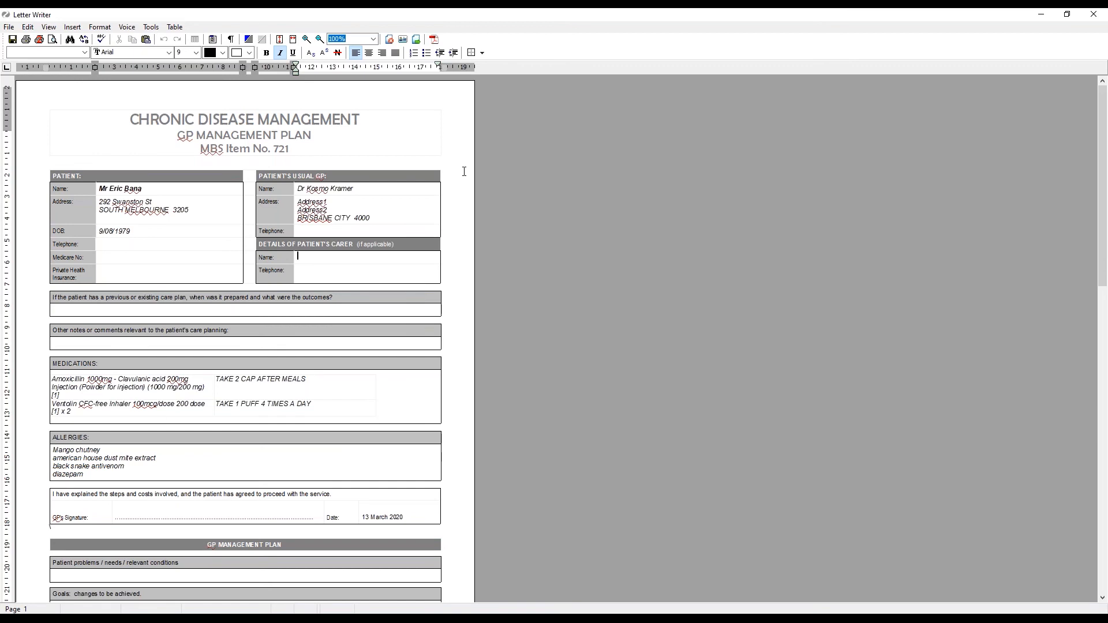
pyautogui.click(1093, 14)
pyautogui.click(541, 333)
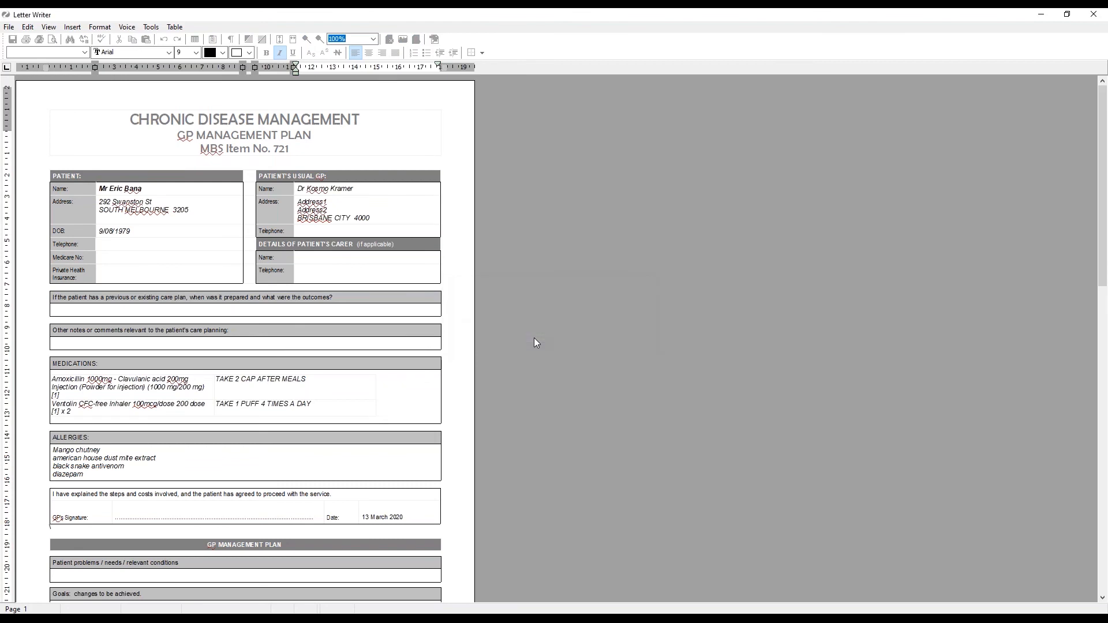
pyautogui.click(727, 427)
pyautogui.click(796, 470)
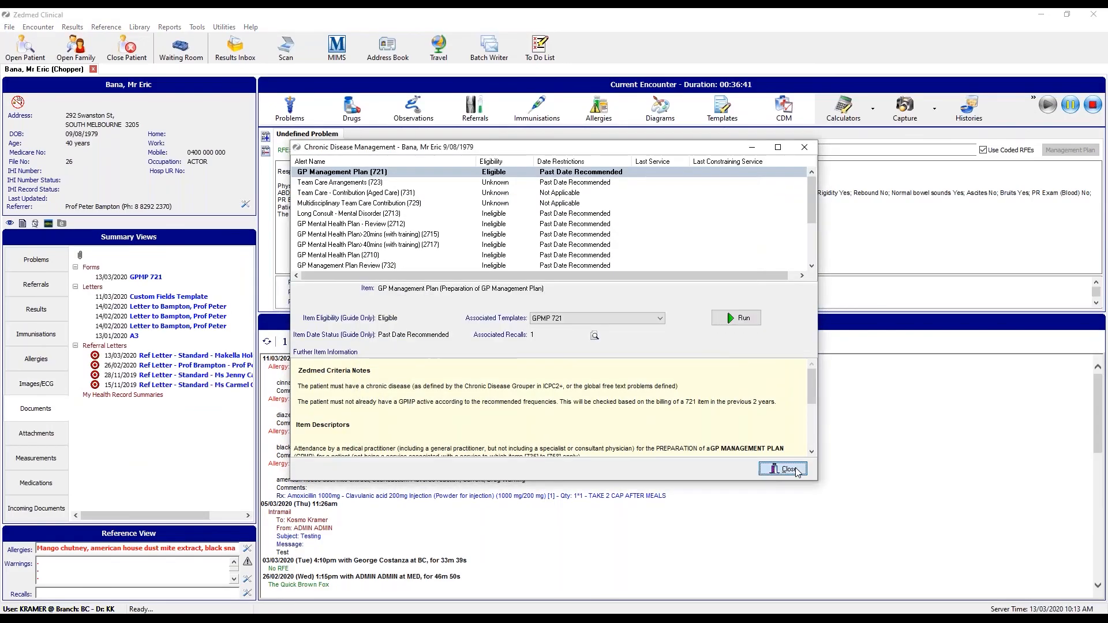
pyautogui.click(871, 110)
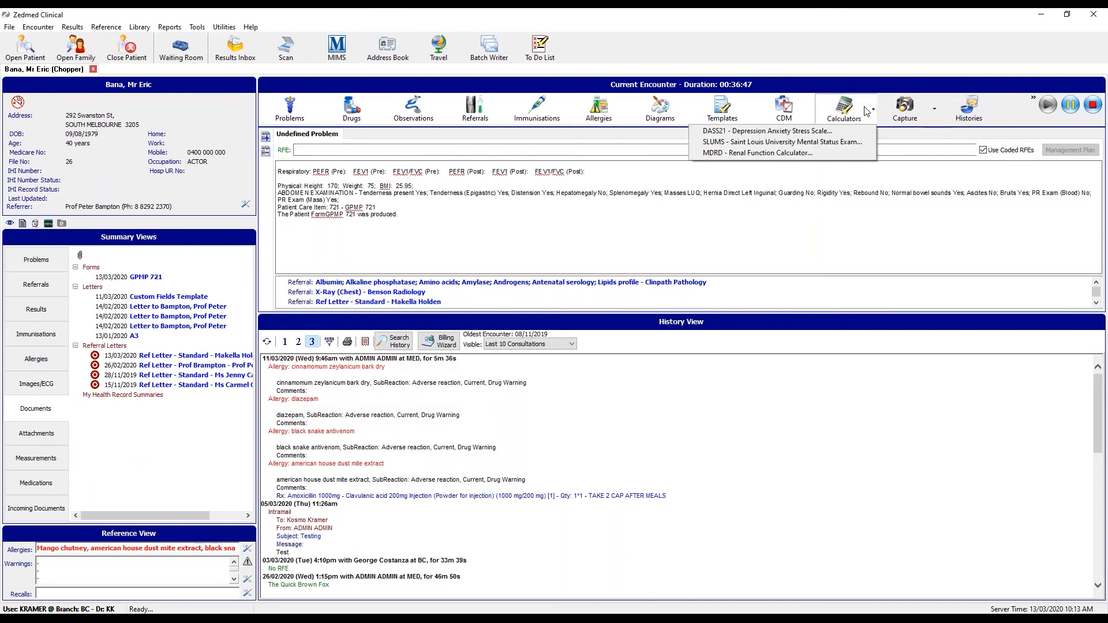
pyautogui.click(800, 132)
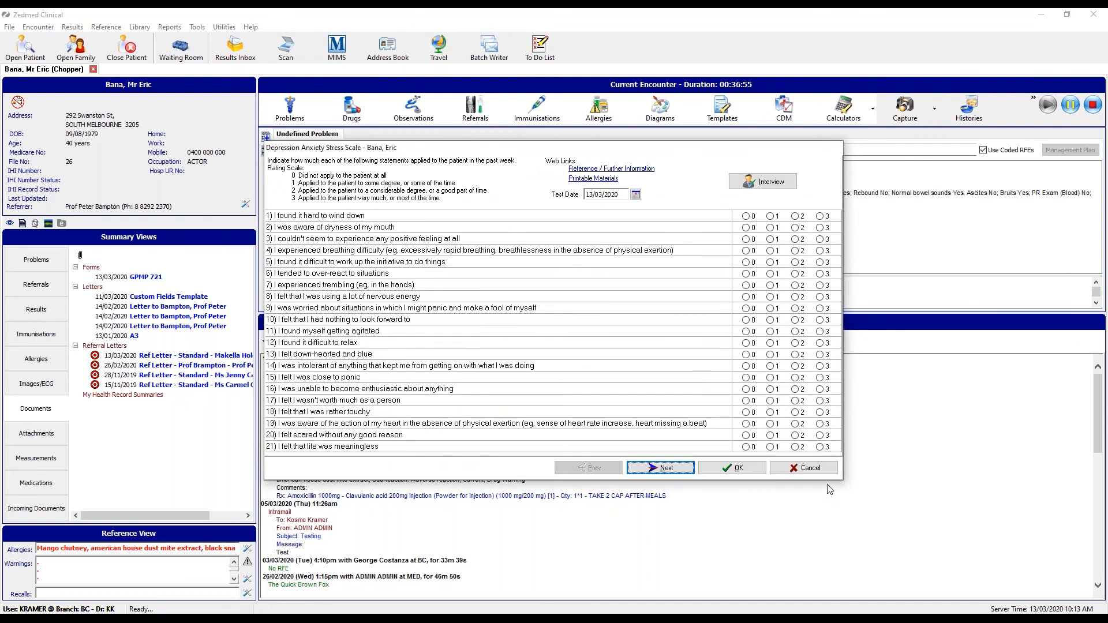
pyautogui.click(819, 216)
pyautogui.click(795, 227)
pyautogui.click(770, 239)
pyautogui.click(795, 250)
pyautogui.click(746, 285)
pyautogui.click(799, 467)
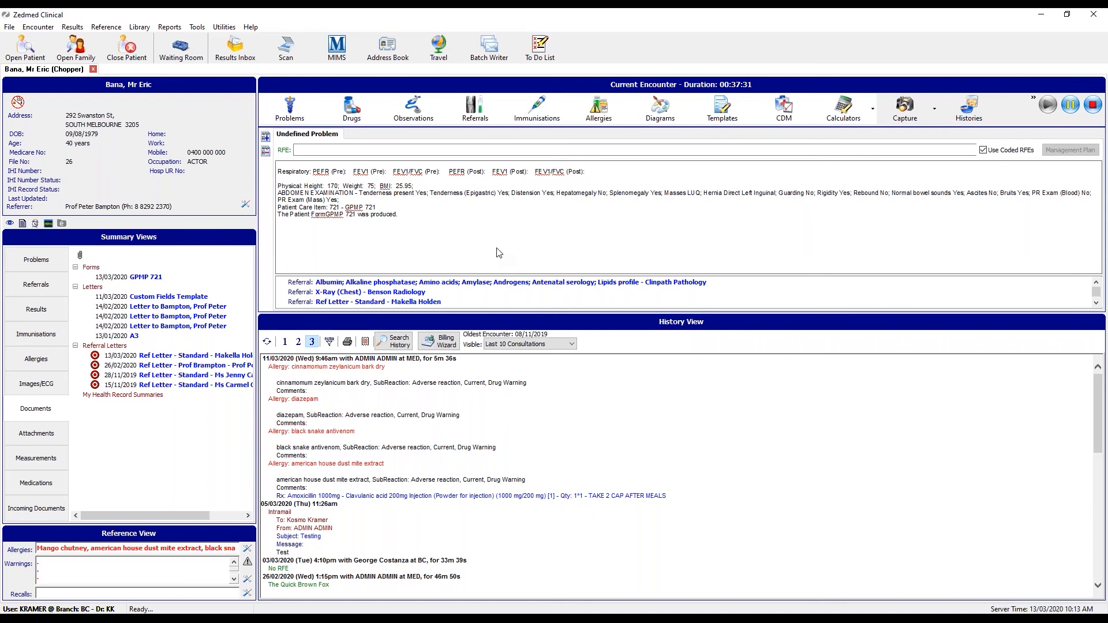
pyautogui.click(360, 151)
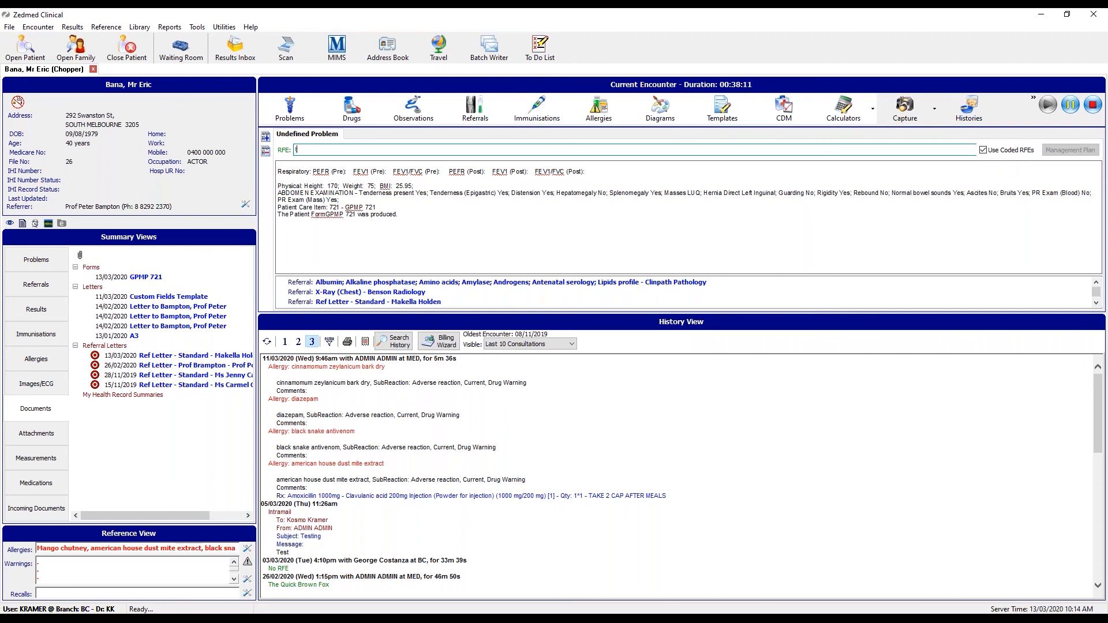
# Choose TQBF - The Quick Brown Fox as the reason for encounter, then select its fox sentence.
pyautogui.write('T')
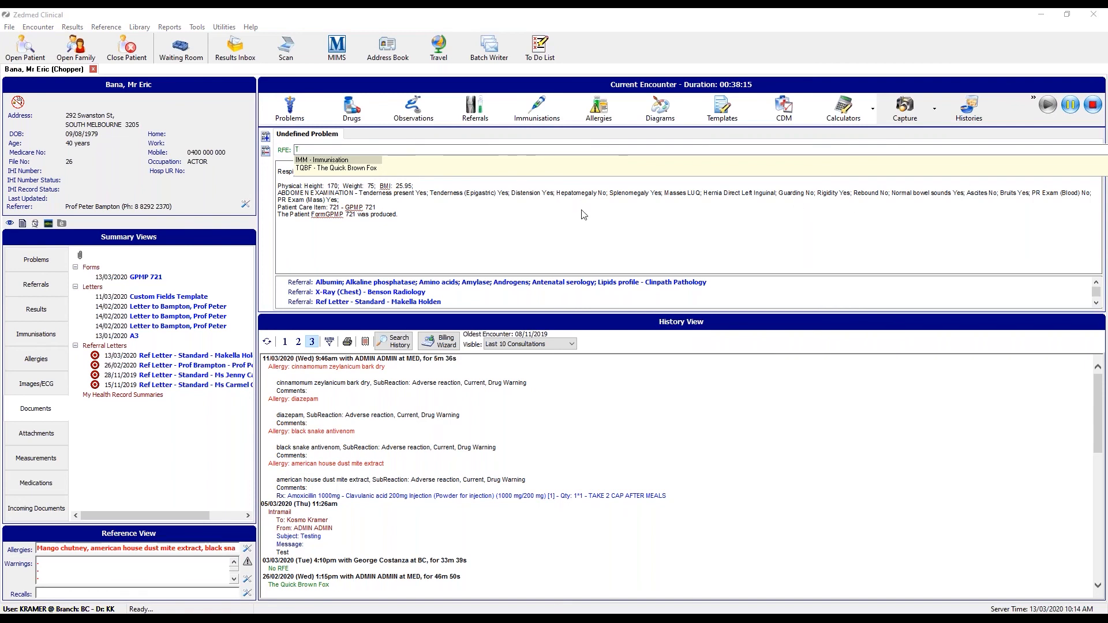
pyautogui.click(335, 169)
pyautogui.click(336, 169)
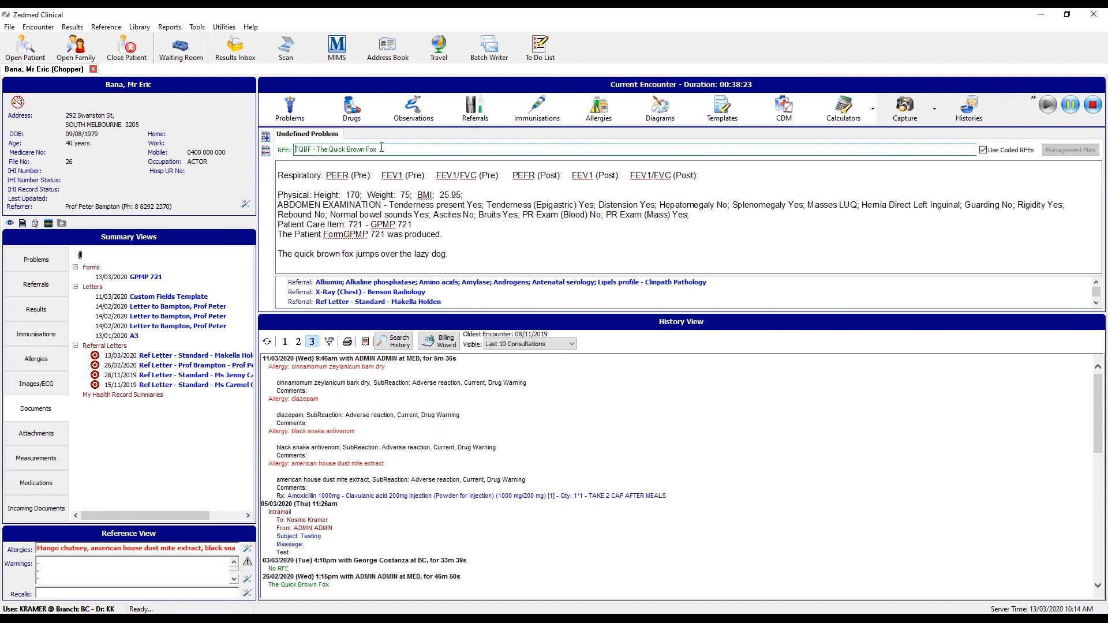
pyautogui.click(454, 255)
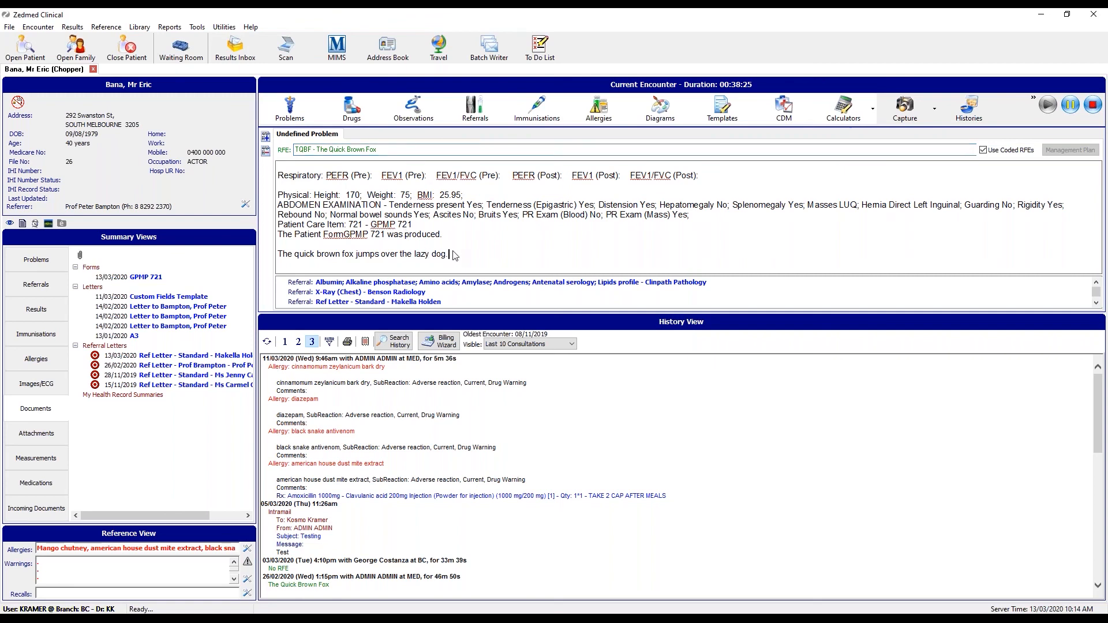
pyautogui.moveTo(453, 256); pyautogui.dragTo(282, 256)
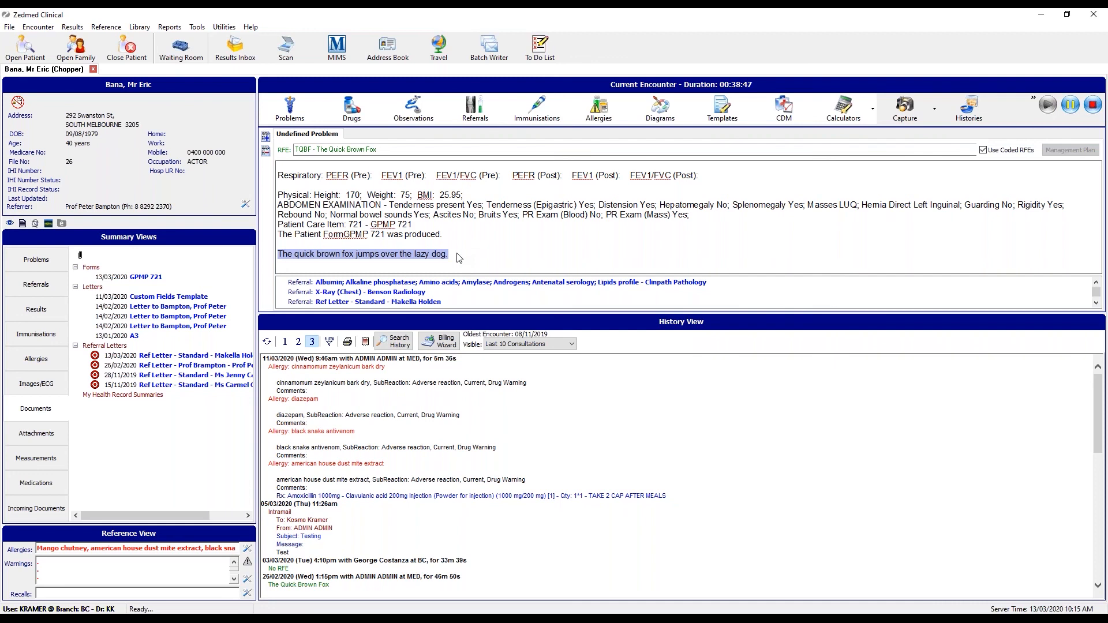
# Delete the reason and fox sentence, then pick TQBF again to restore both.
pyautogui.click(384, 150)
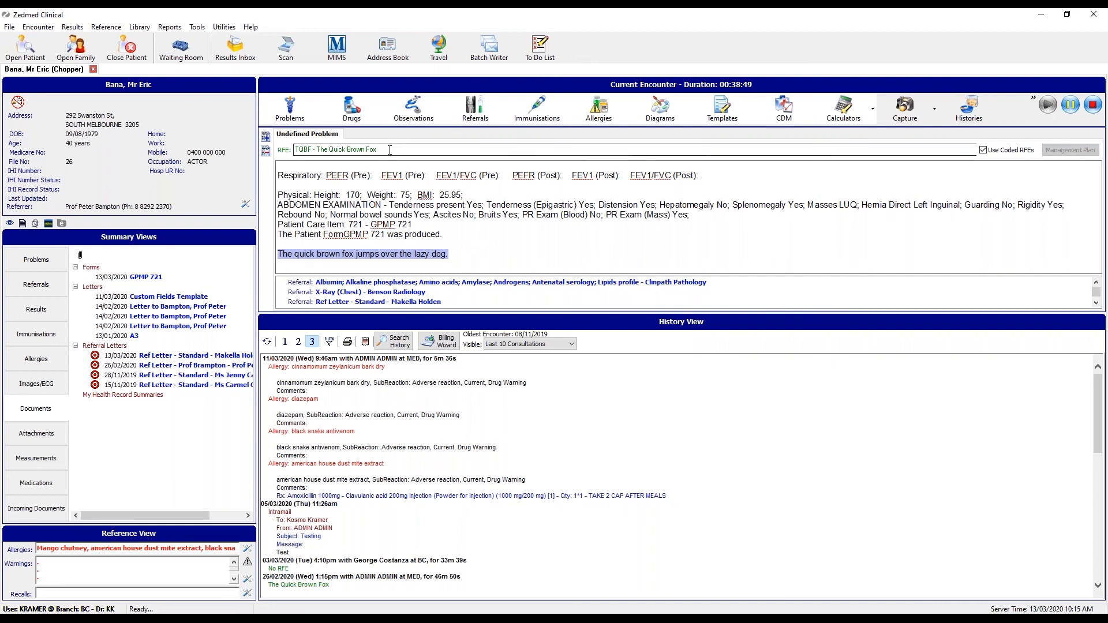
pyautogui.moveTo(384, 150); pyautogui.dragTo(290, 150)
pyautogui.press('Delete')
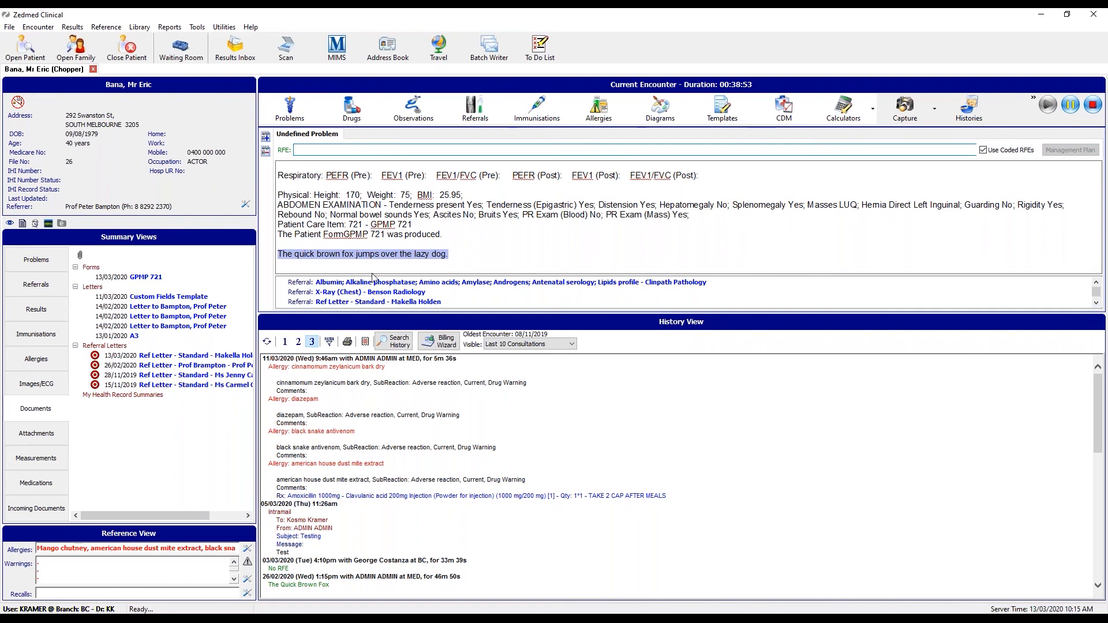
pyautogui.moveTo(456, 256); pyautogui.dragTo(278, 256)
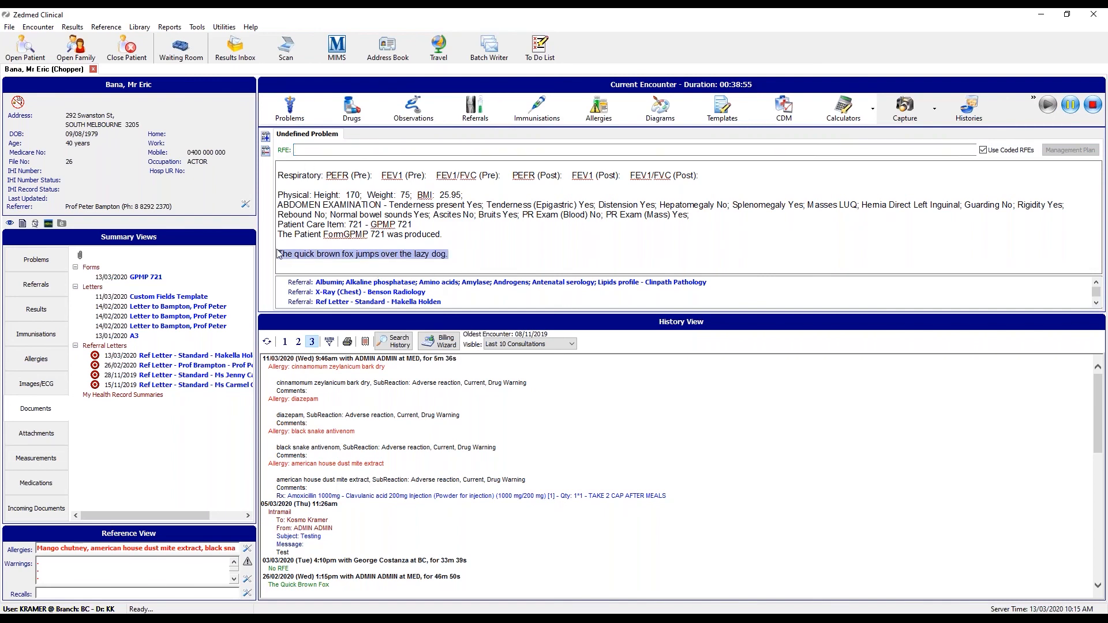
pyautogui.press('Delete')
pyautogui.click(311, 151)
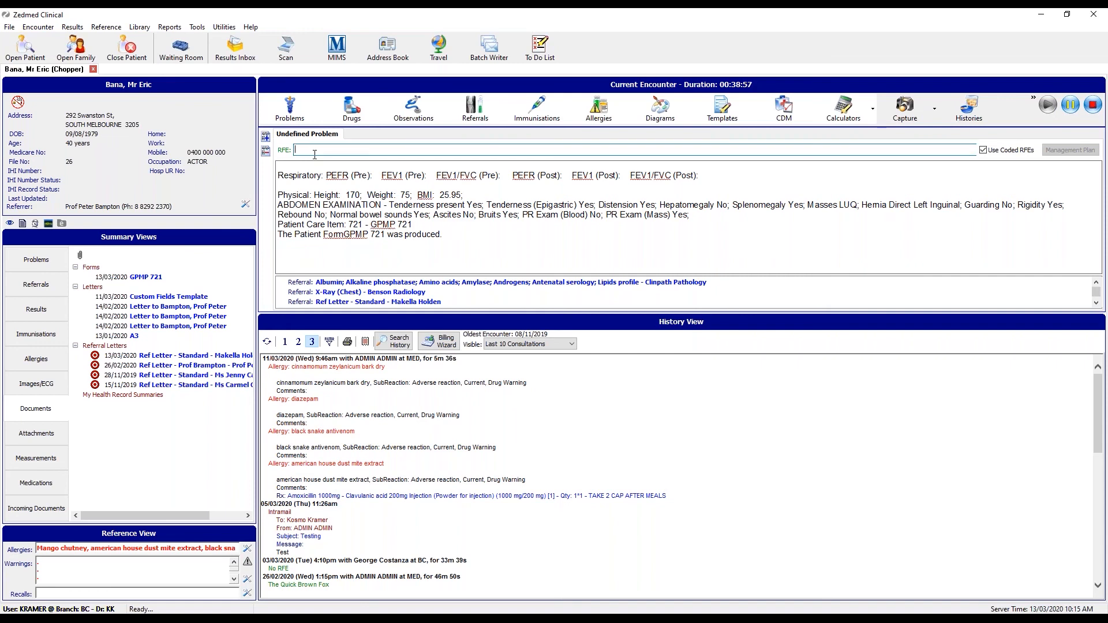
pyautogui.write('T')
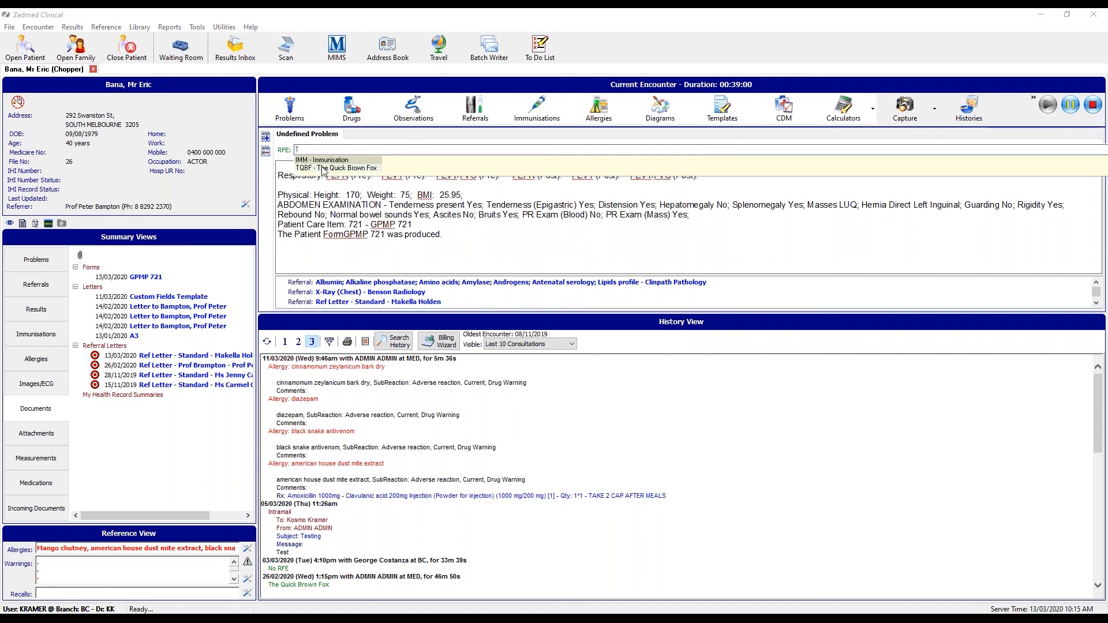
pyautogui.click(355, 169)
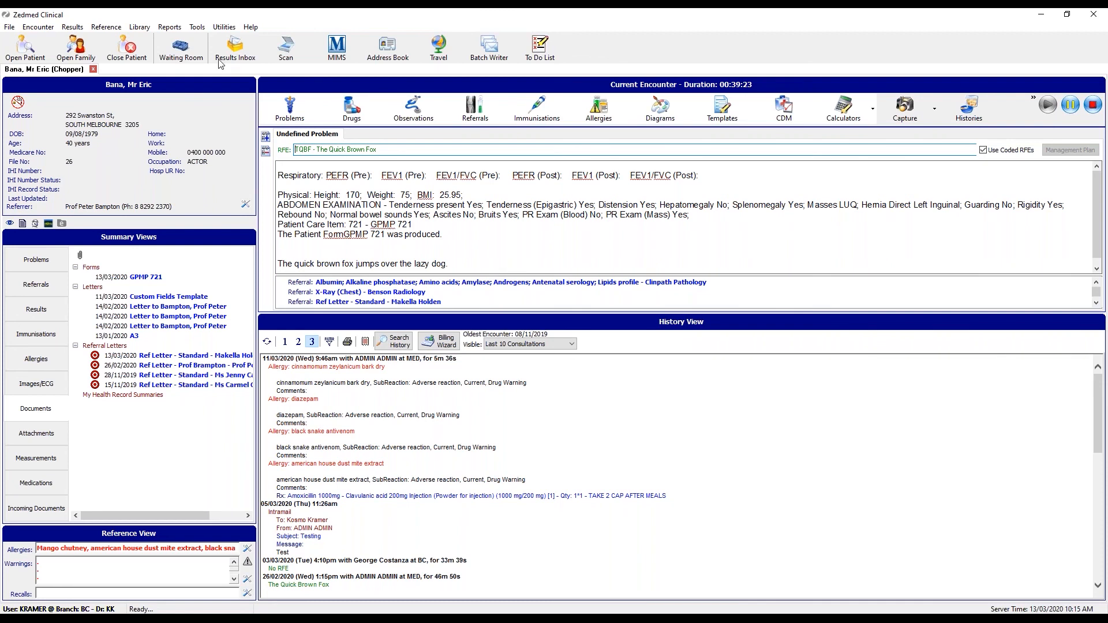
# Look through Utilities > Tools > Clinical Setup, close it, and reopen Utilities for Clinical WP Setup.
pyautogui.click(222, 27)
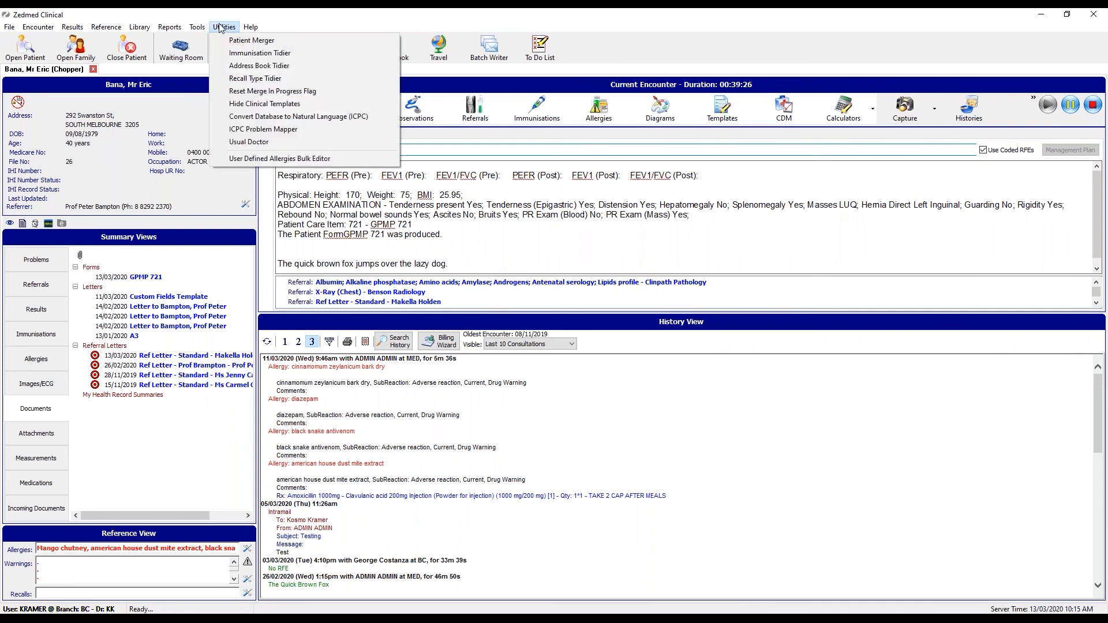
pyautogui.moveTo(197, 28)
pyautogui.moveTo(257, 91)
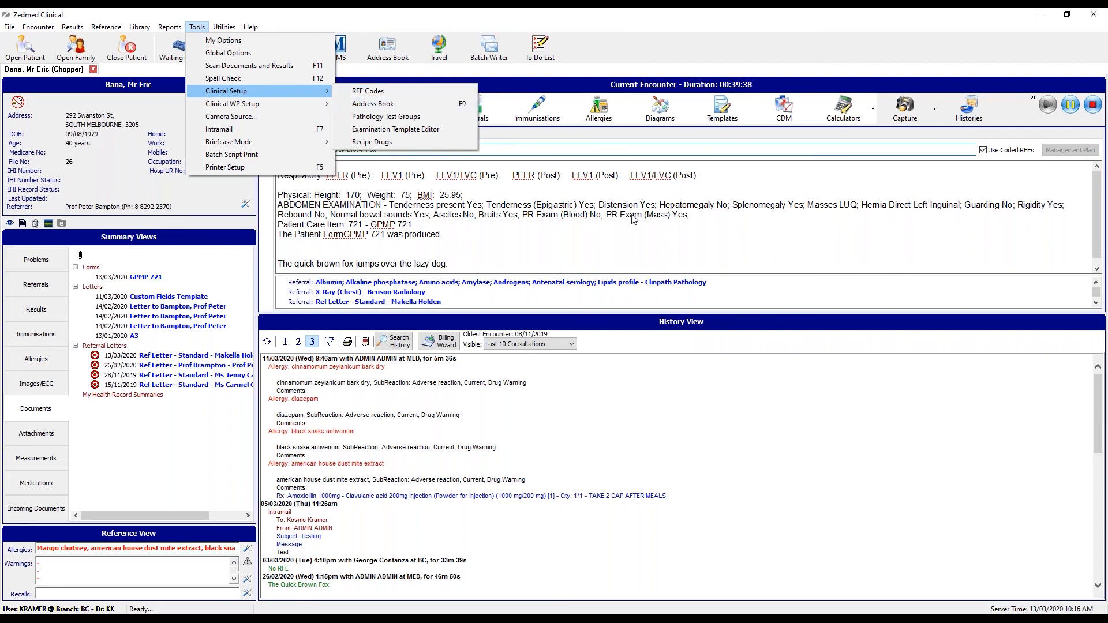
pyautogui.click(508, 261)
pyautogui.click(492, 265)
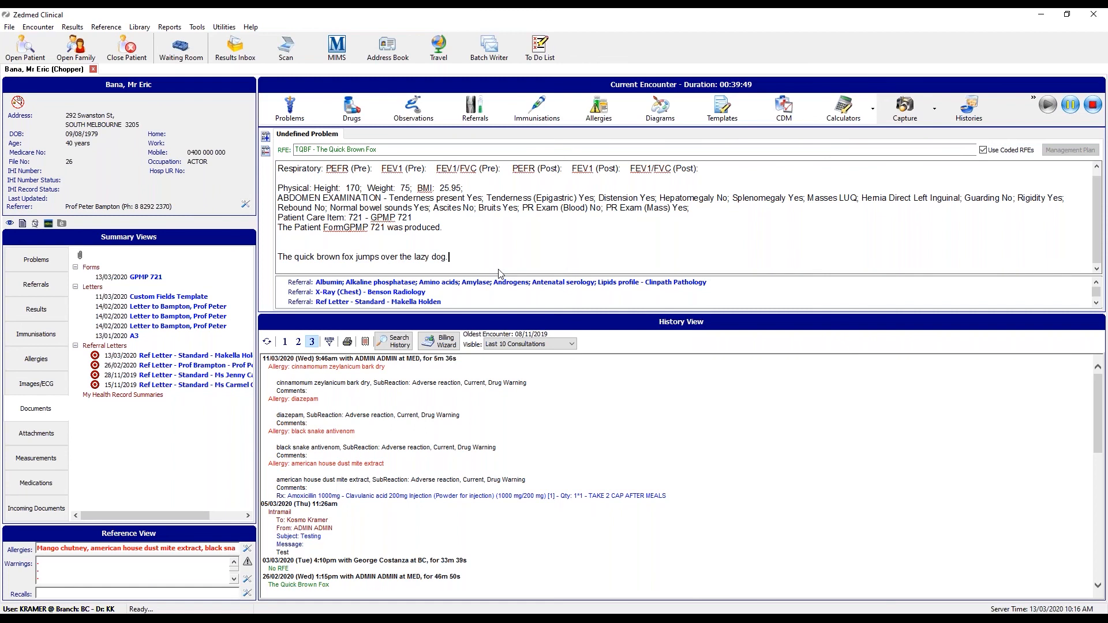
pyautogui.click(199, 27)
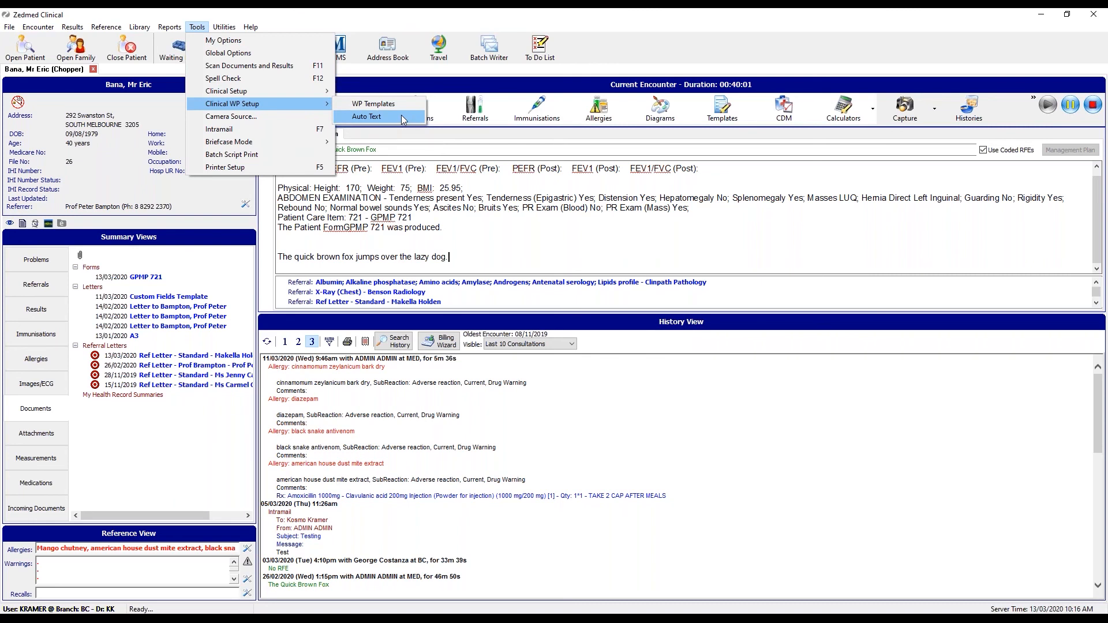
# Add auto-text shorthand IMM expanding to 'Immunisation' for all users, then start a new line after the fox sentence.
pyautogui.click(402, 118)
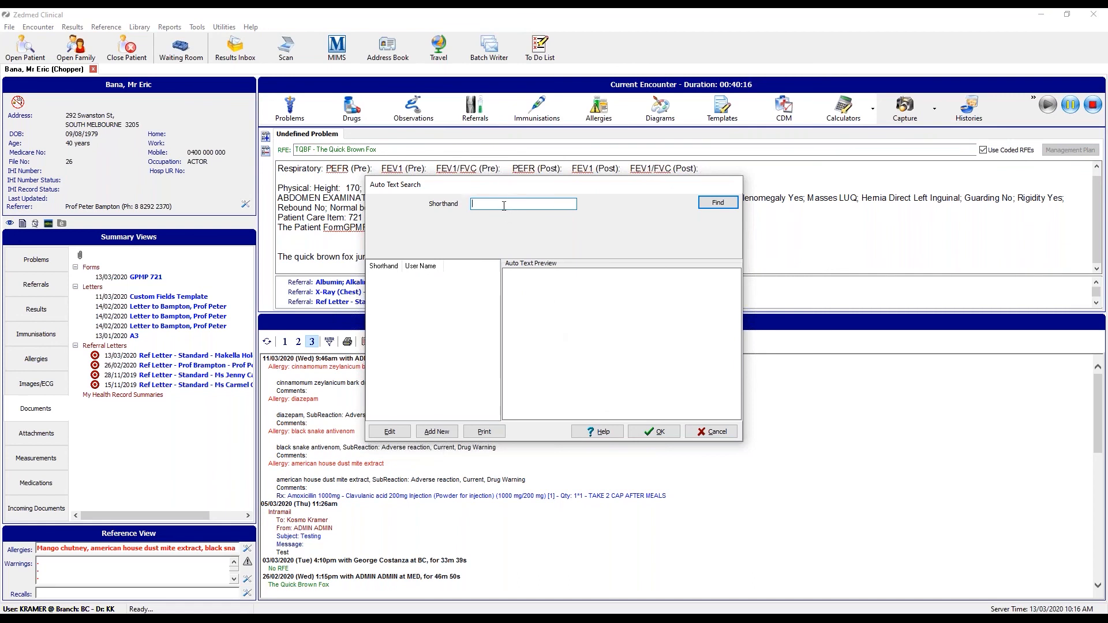
pyautogui.write('IMM')
pyautogui.click(446, 432)
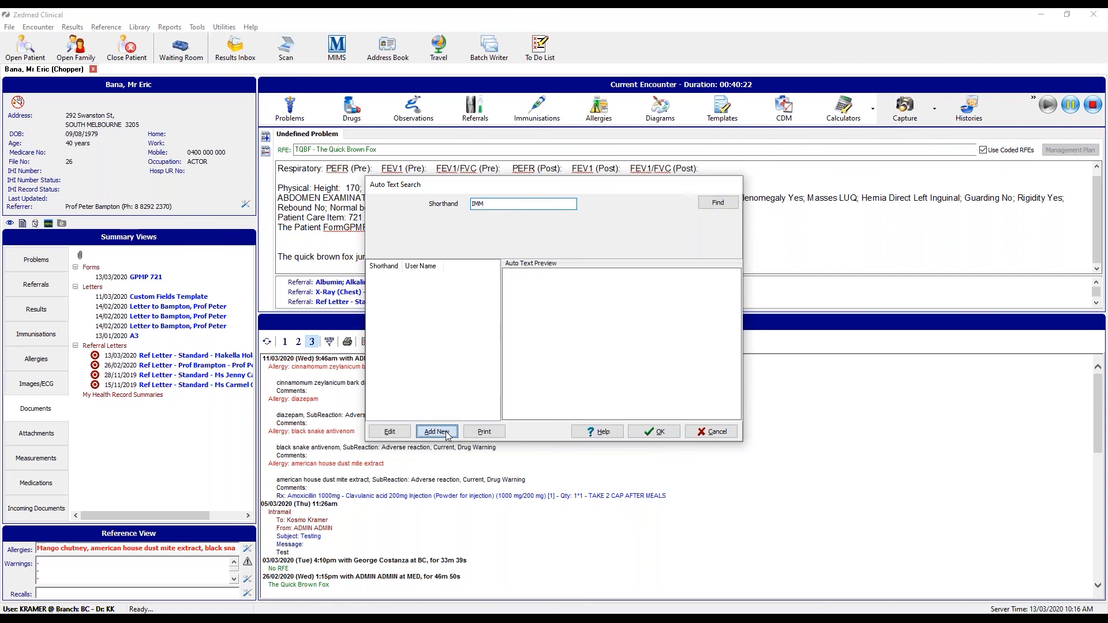
pyautogui.write('IMM')
pyautogui.click(473, 255)
pyautogui.write('Immunisation')
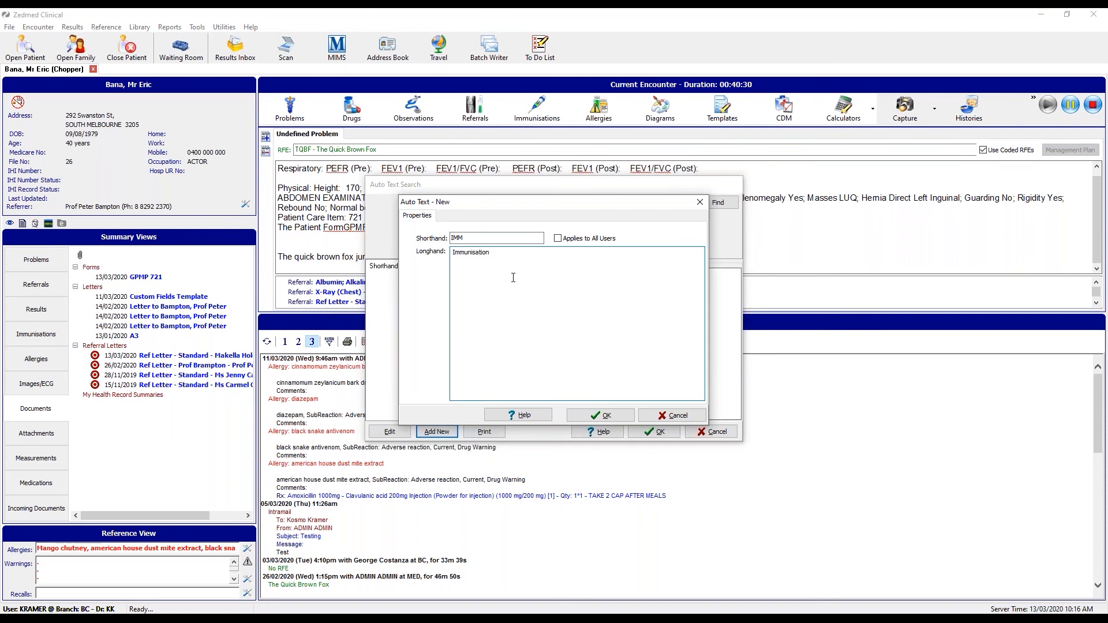
pyautogui.click(573, 239)
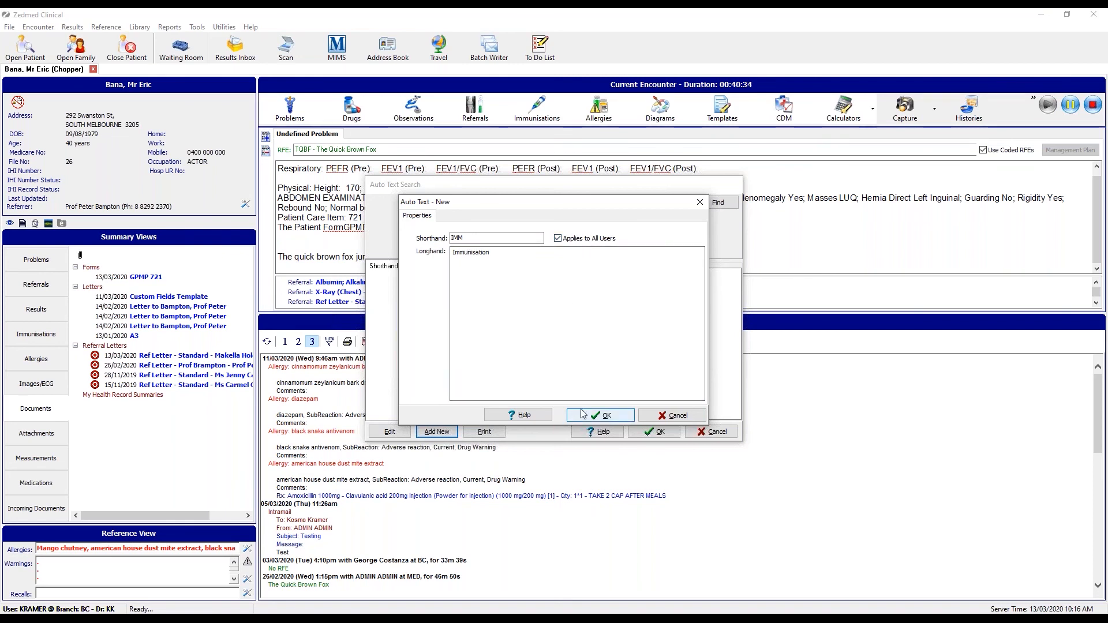
pyautogui.click(600, 416)
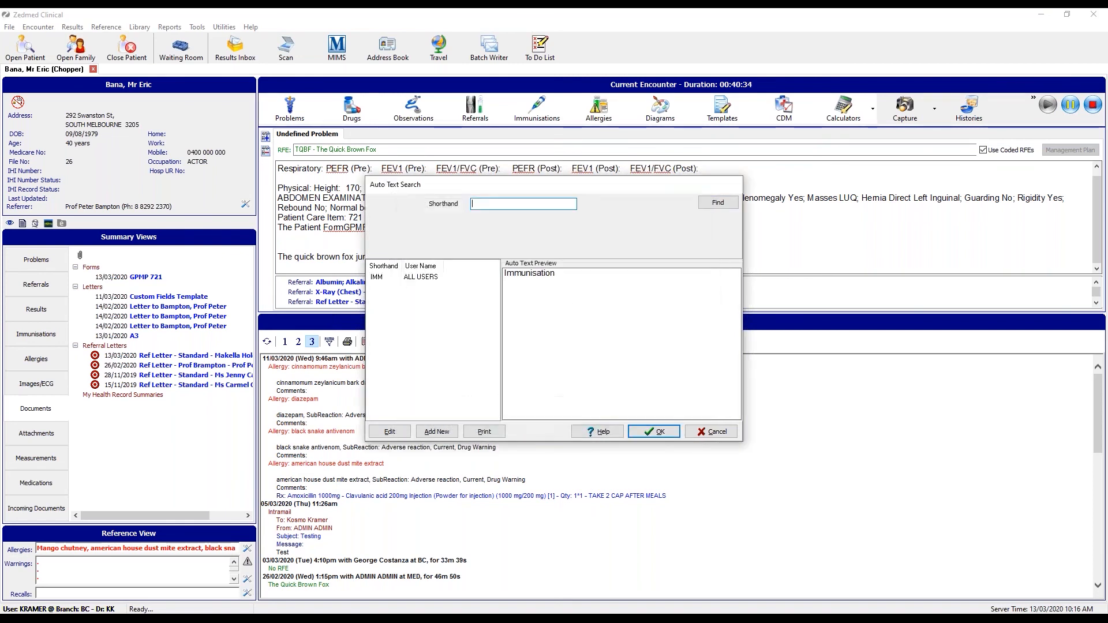
pyautogui.click(661, 433)
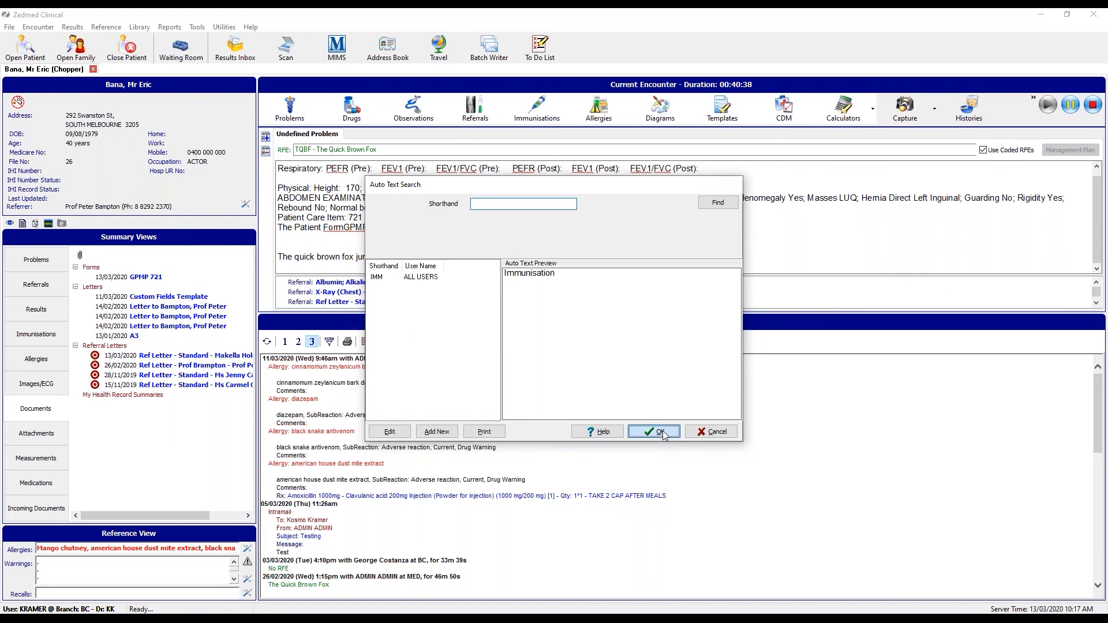
pyautogui.click(465, 262)
pyautogui.press('Return')
pyautogui.press('Return')
pyautogui.press('Return')
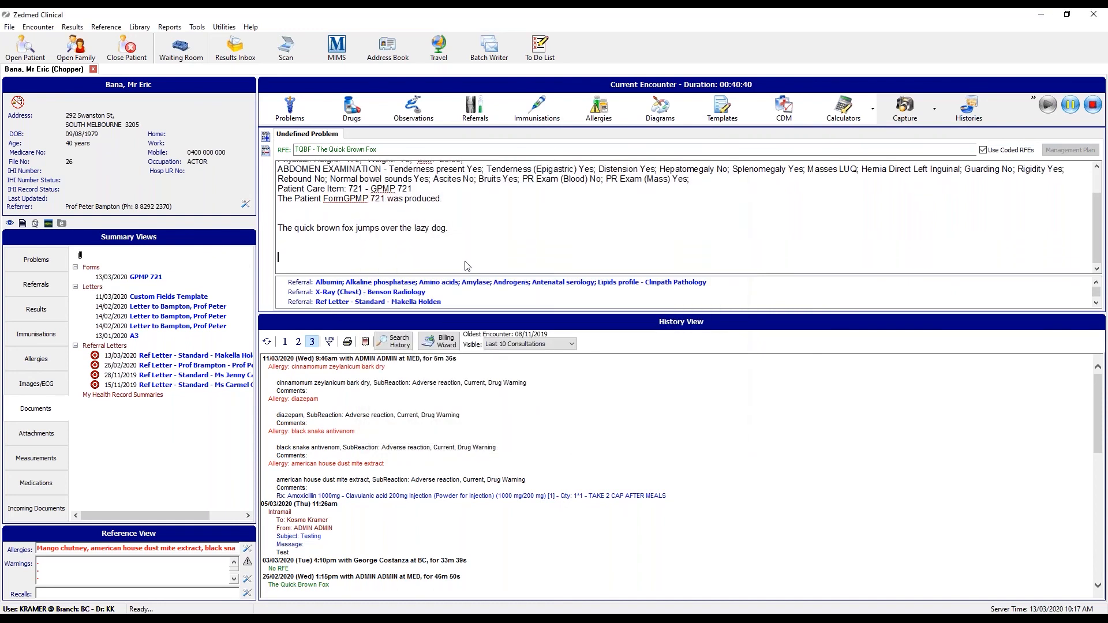
# Expand imm to Immunisation on the new notes line, then switch windows with Alt+Tab.
pyautogui.write('imm')
pyautogui.press('Return')
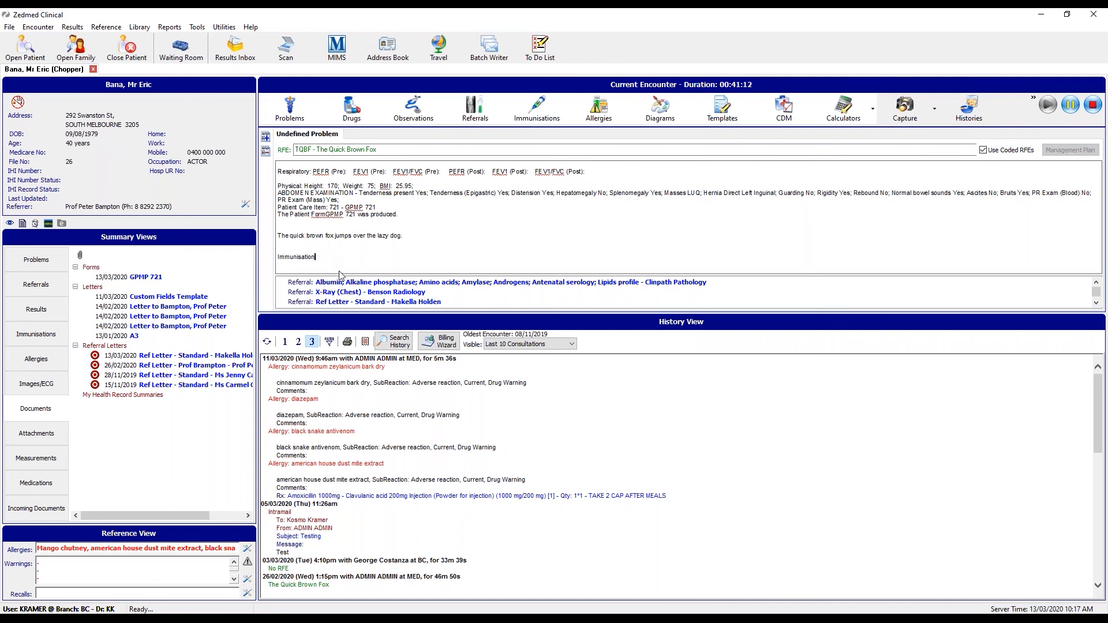
pyautogui.hotkey('alt', 'Tab')
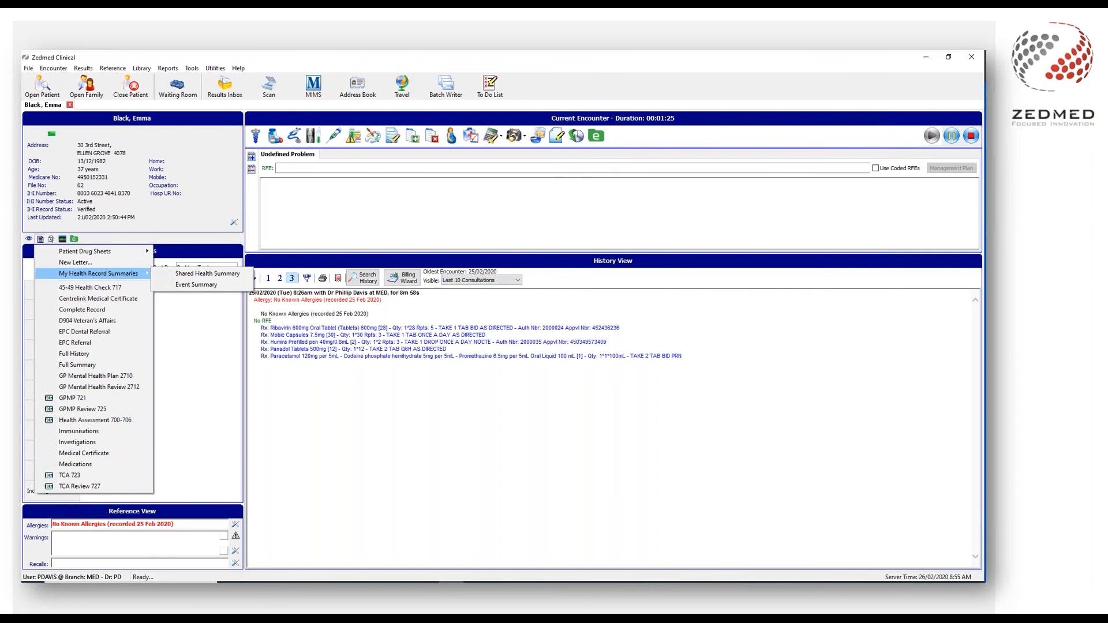
# Switch from Zedmed Clinical to another open window with Alt+Tab.
pyautogui.hotkey('alt', 'Tab')
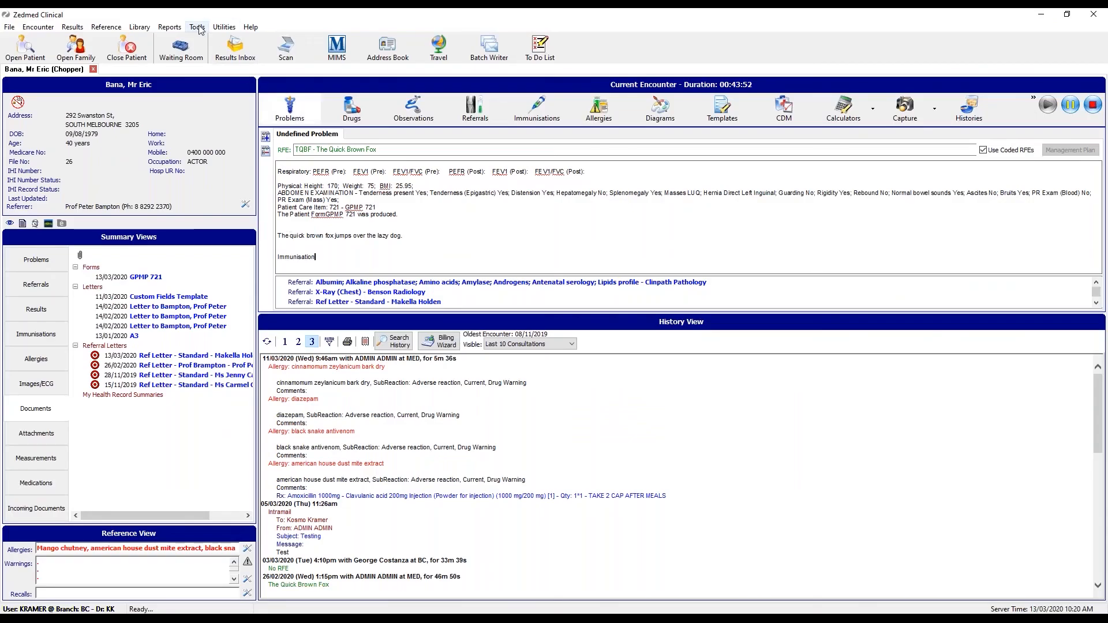
pyautogui.click(199, 30)
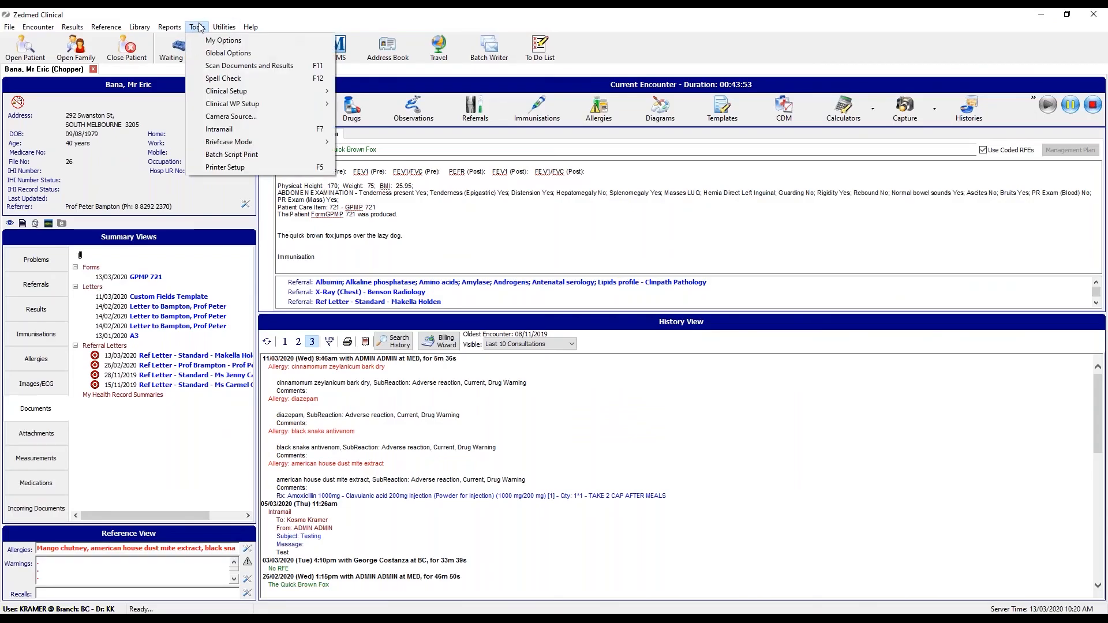
pyautogui.click(200, 55)
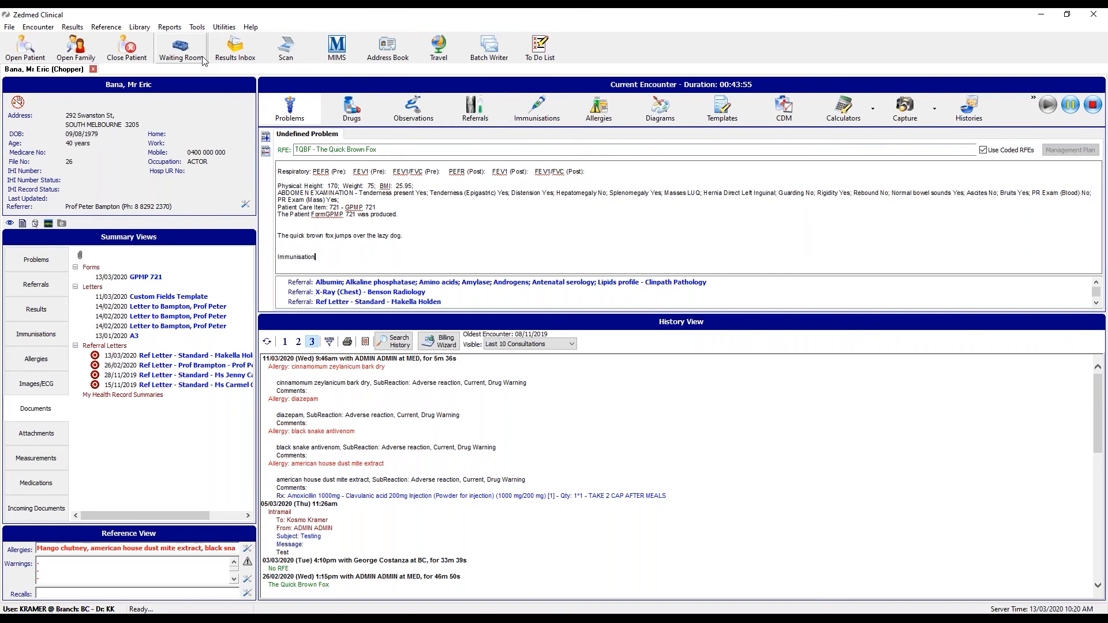
pyautogui.click(350, 136)
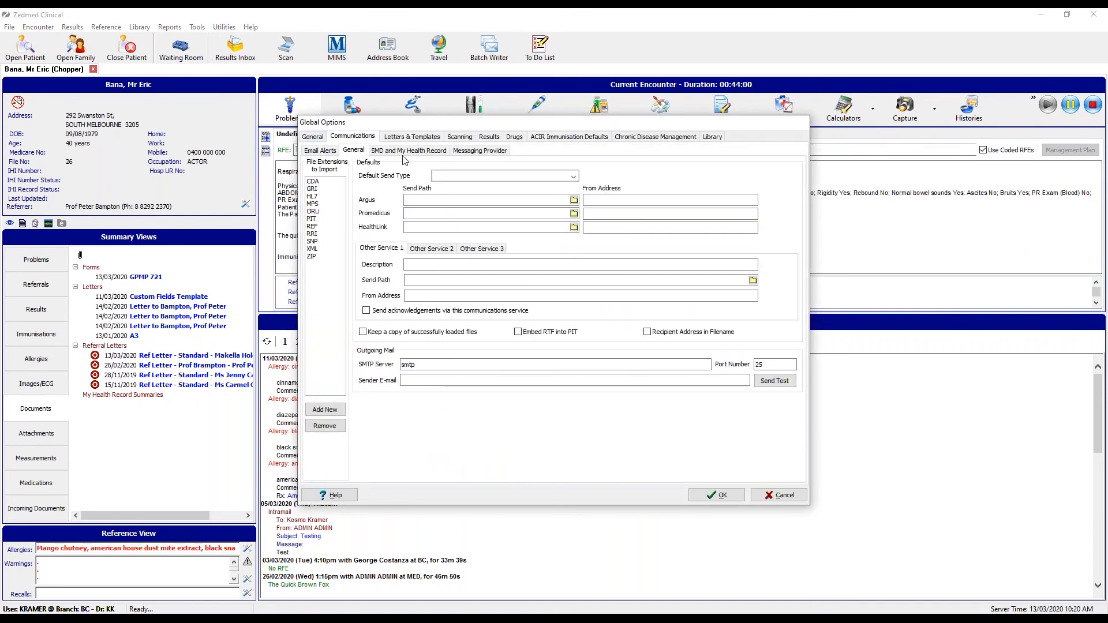
pyautogui.click(407, 153)
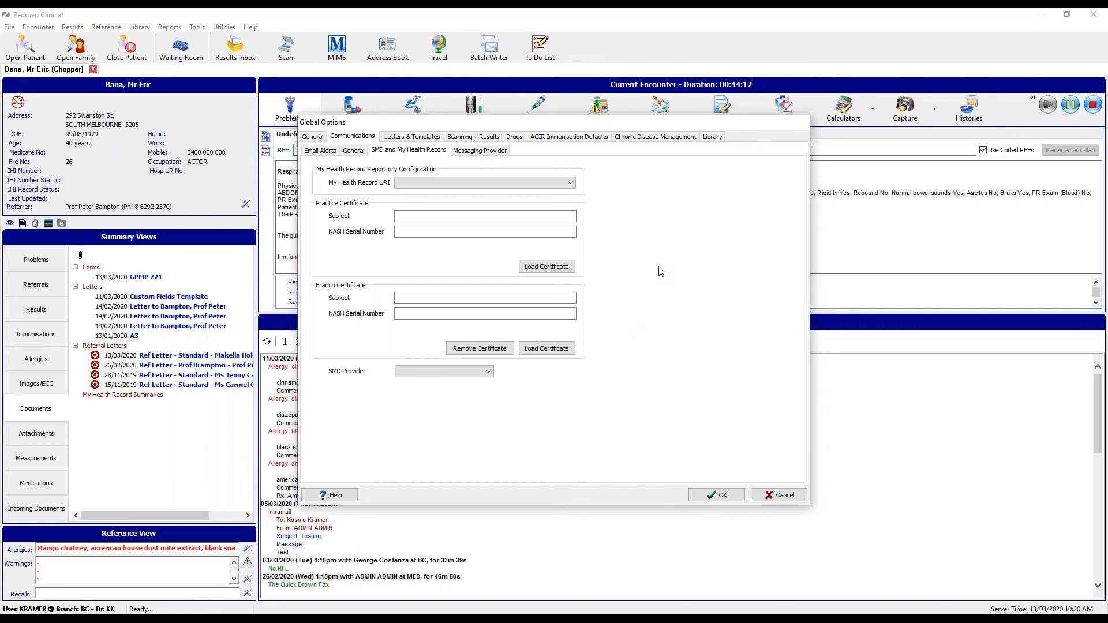
pyautogui.click(729, 496)
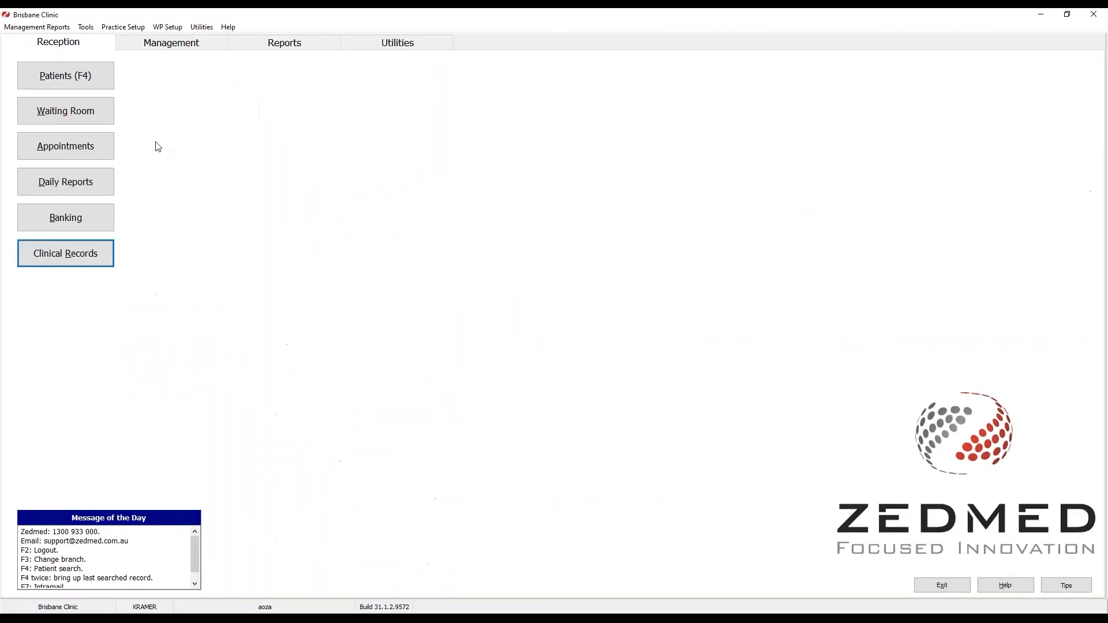
# Try opening Practice Setup > Practice and dismiss the insufficient privileges error.
pyautogui.click(132, 29)
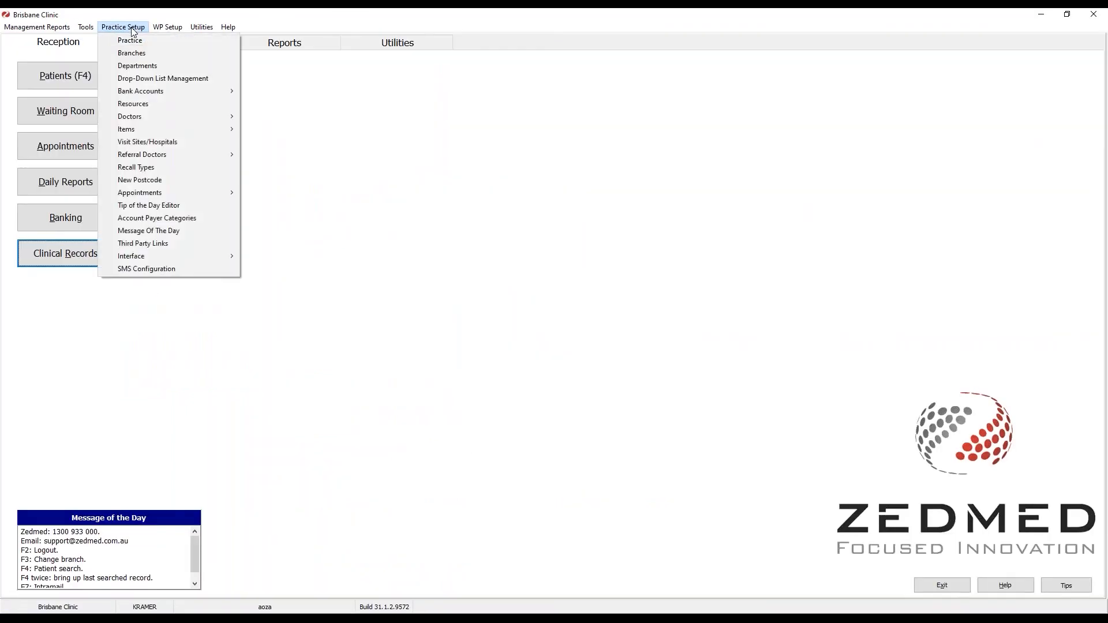
pyautogui.click(158, 40)
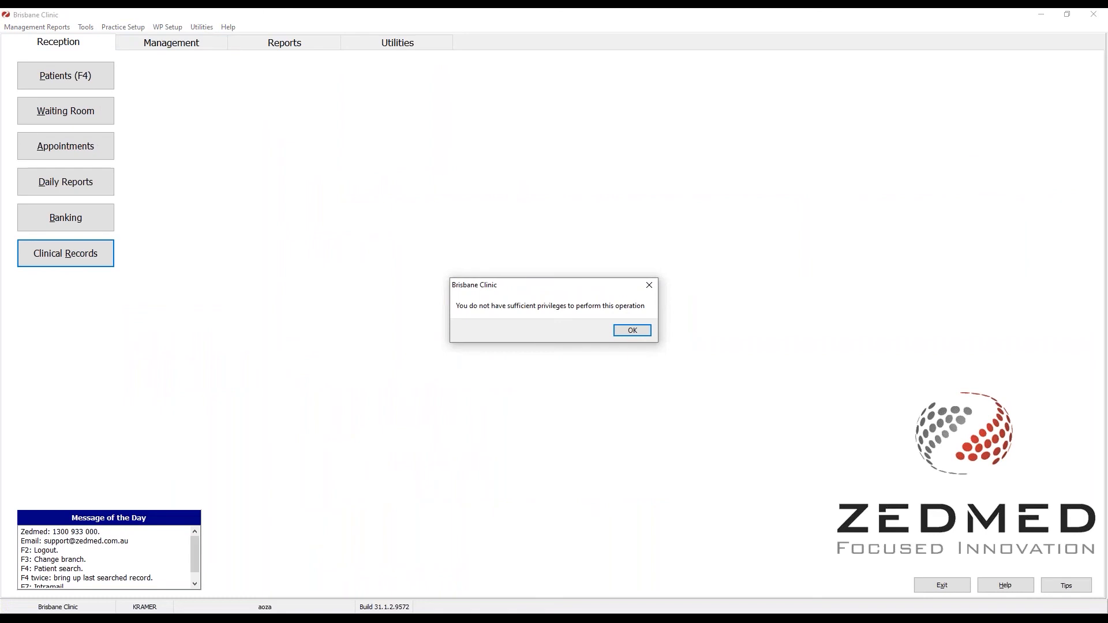
pyautogui.click(630, 334)
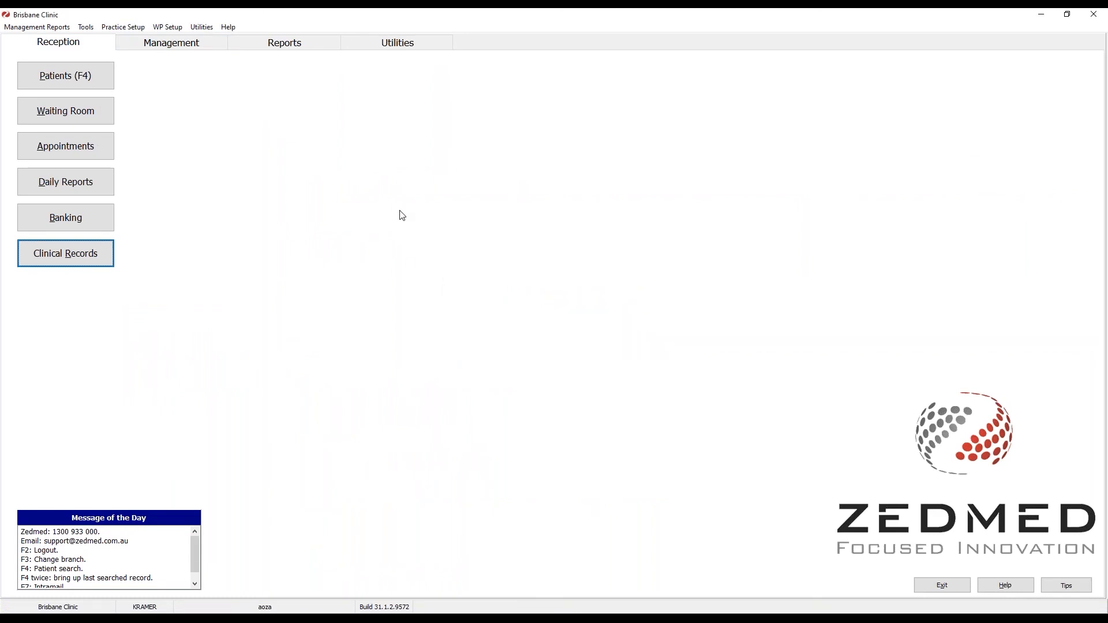
# Log in as admin with its password, then reopen the Practice Details settings.
pyautogui.write('admin')
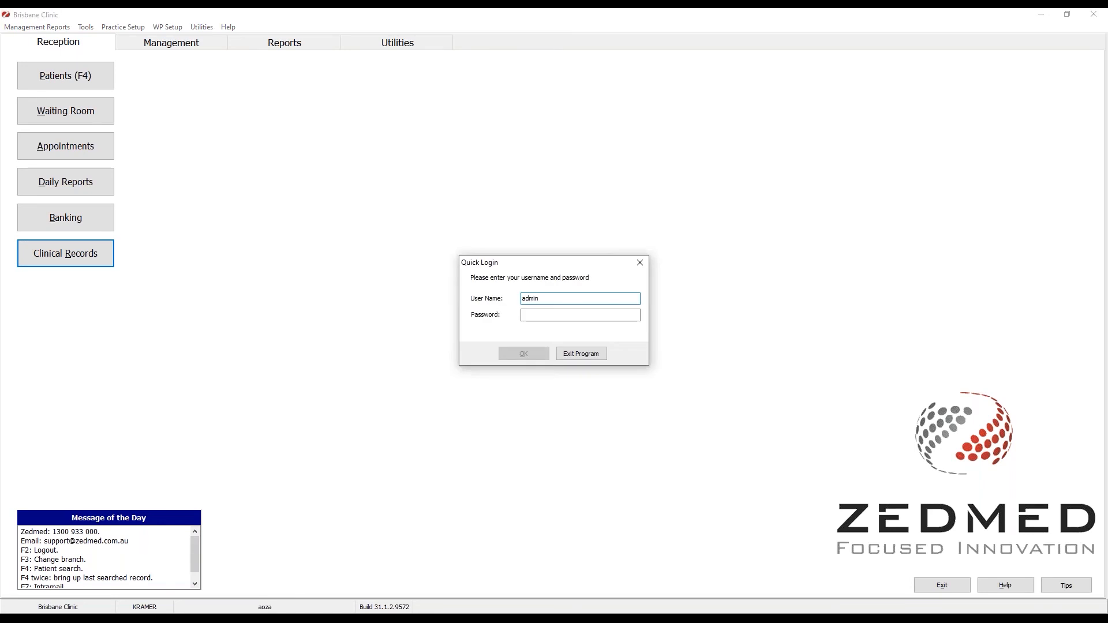
pyautogui.press('Tab')
pyautogui.write('***')
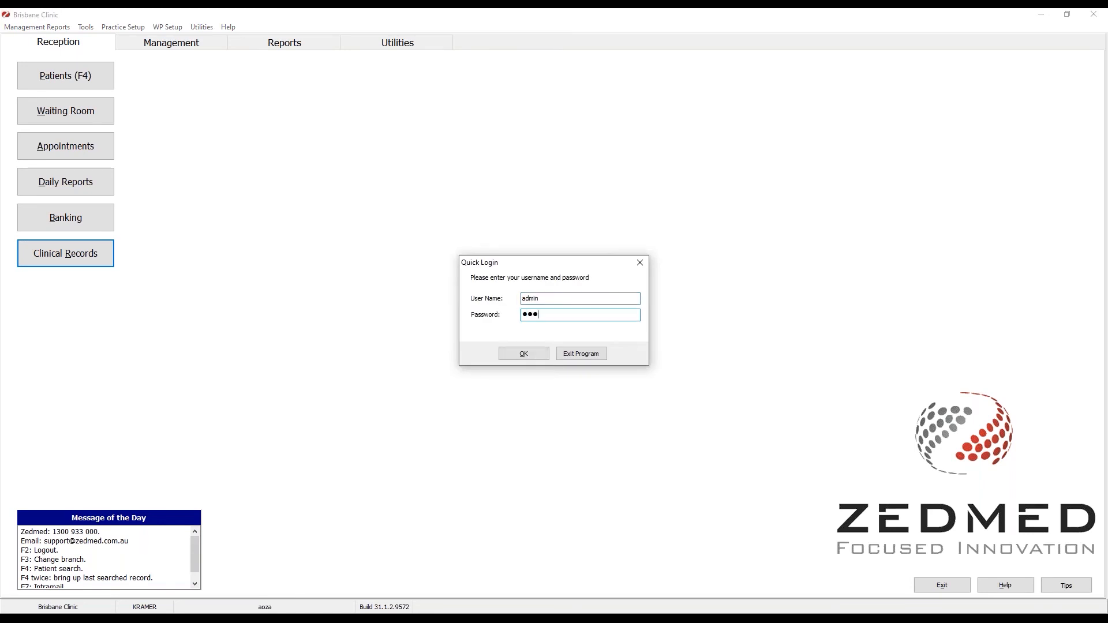
pyautogui.press('Return')
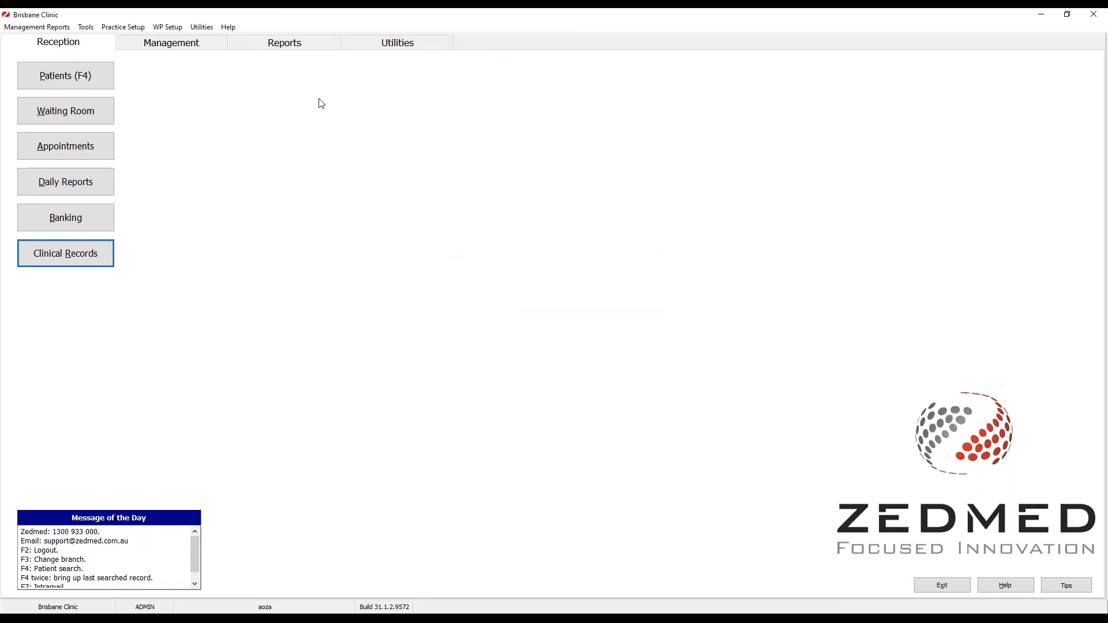
pyautogui.click(143, 29)
pyautogui.click(122, 38)
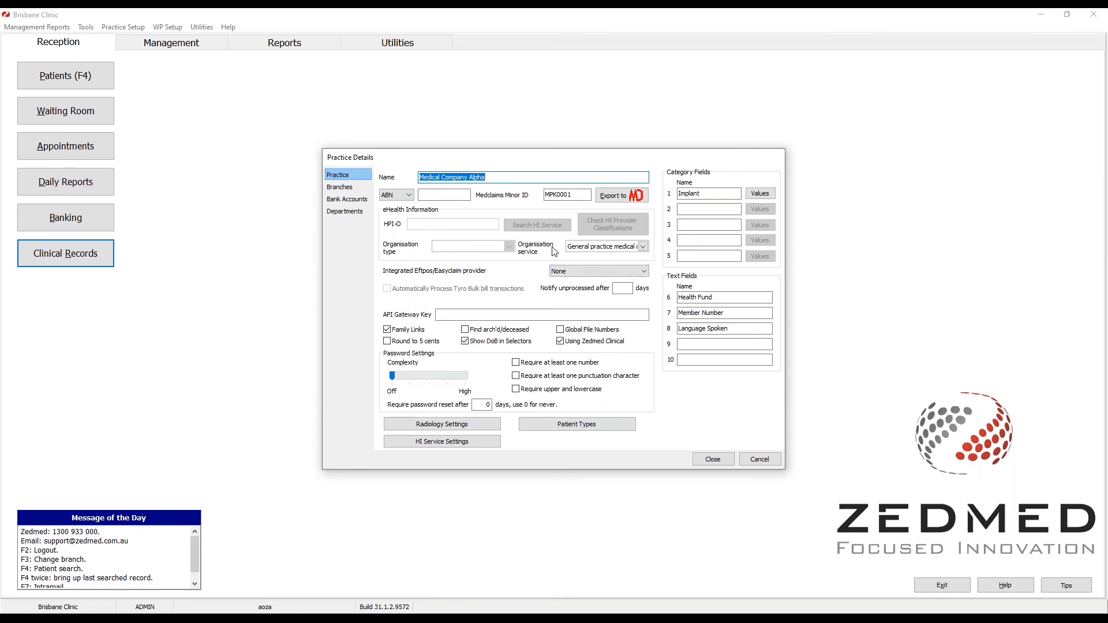
# Cancel Practice Details, view a treating doctor's record by Dr Code without changes, then show Utilities.
pyautogui.click(760, 459)
pyautogui.click(122, 28)
pyautogui.moveTo(168, 116)
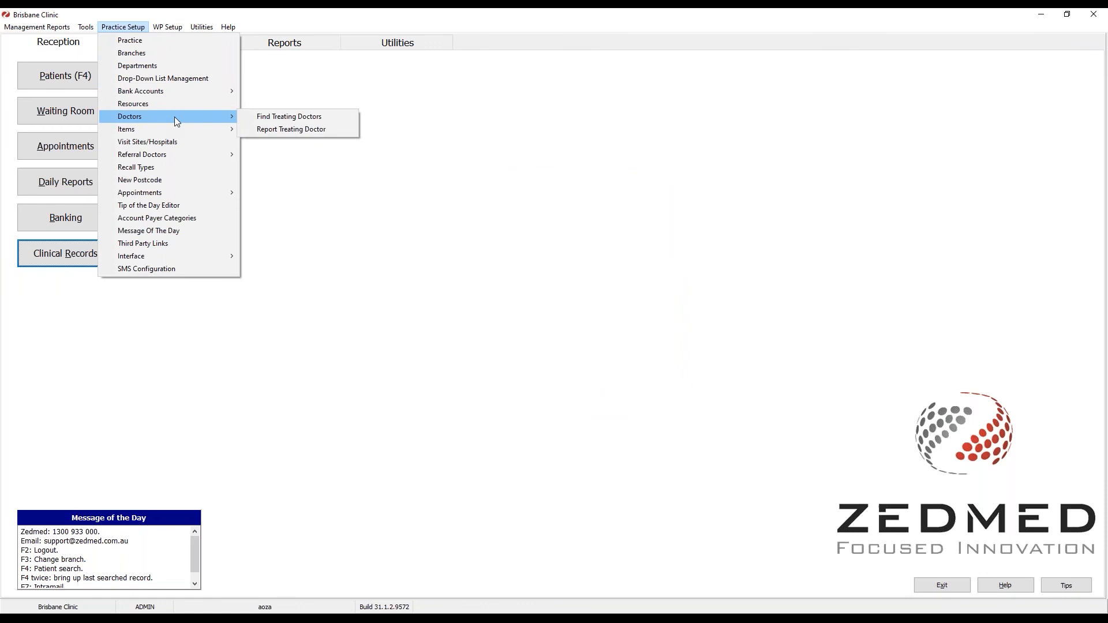
pyautogui.click(254, 117)
pyautogui.click(668, 172)
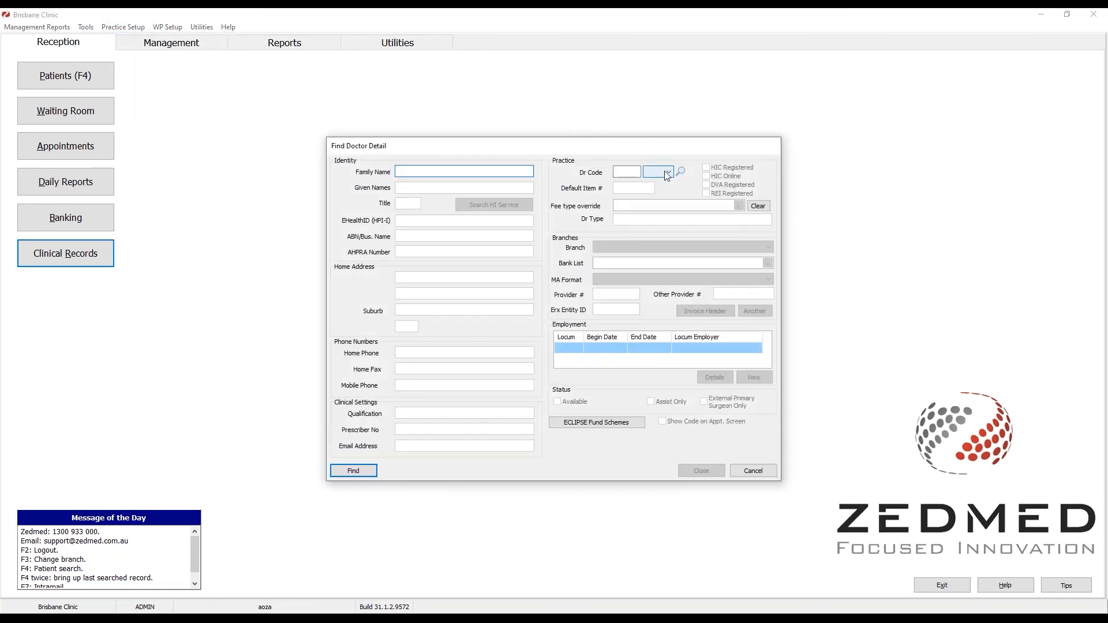
pyautogui.click(652, 205)
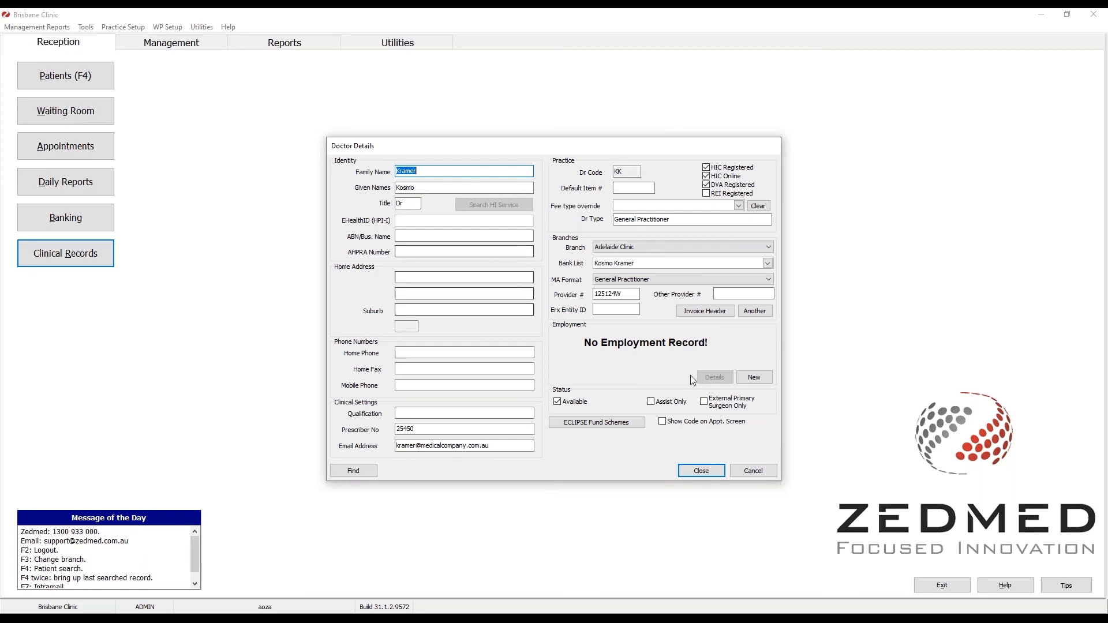
pyautogui.click(745, 472)
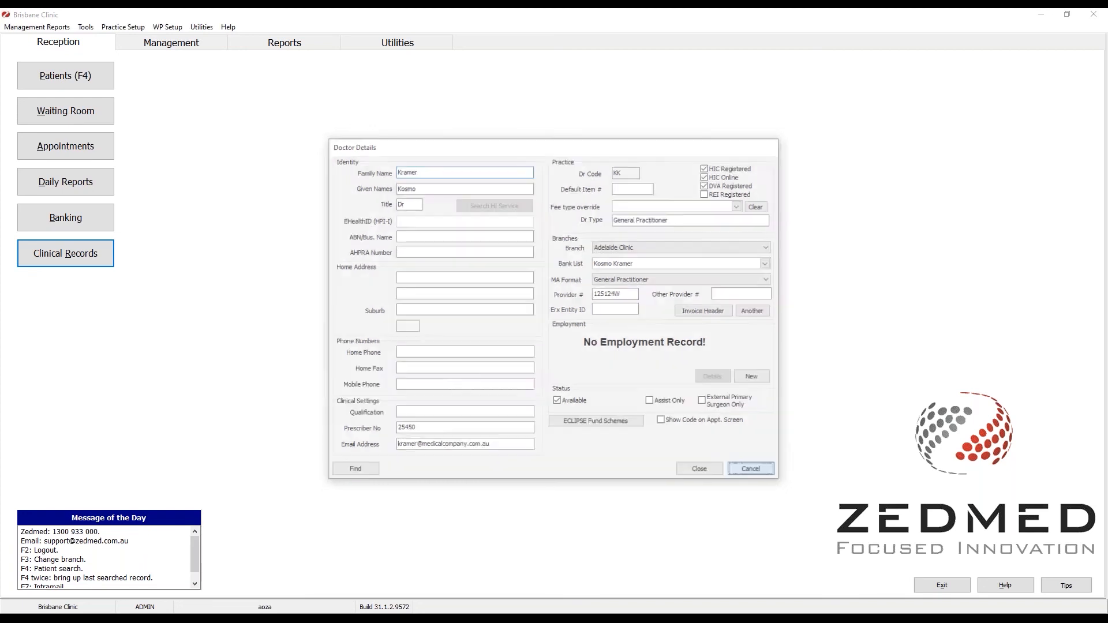
pyautogui.click(390, 50)
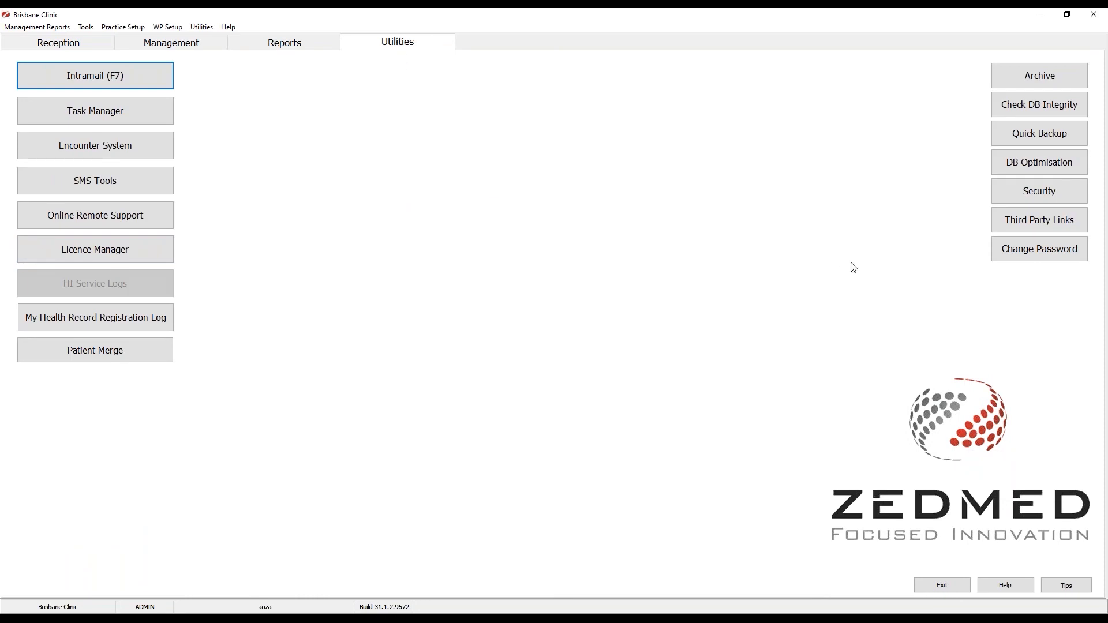
pyautogui.click(1004, 198)
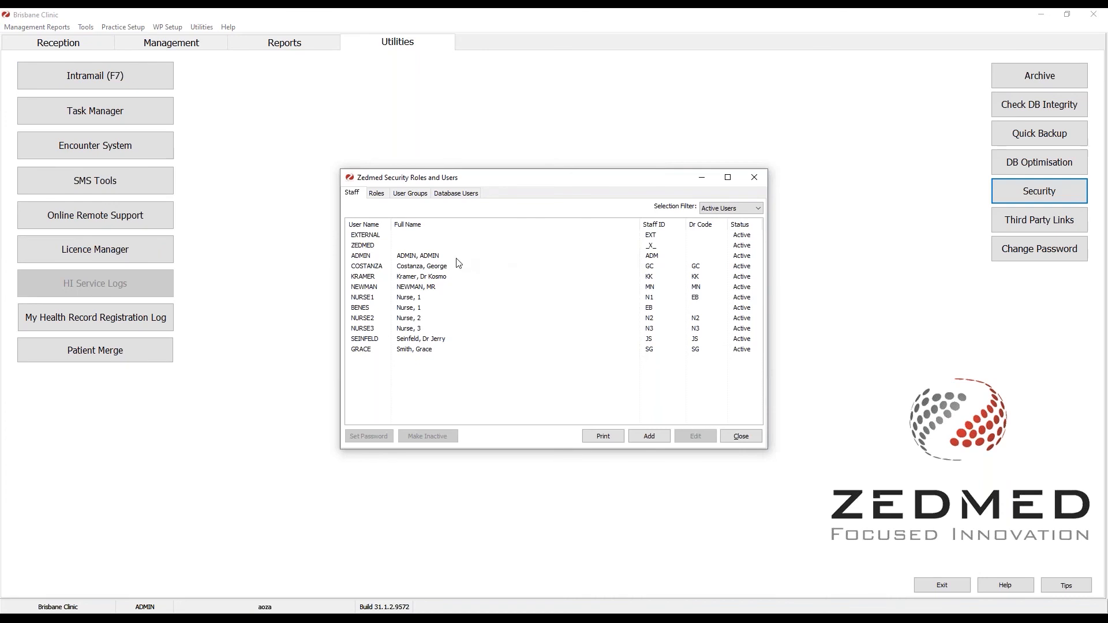
pyautogui.click(375, 319)
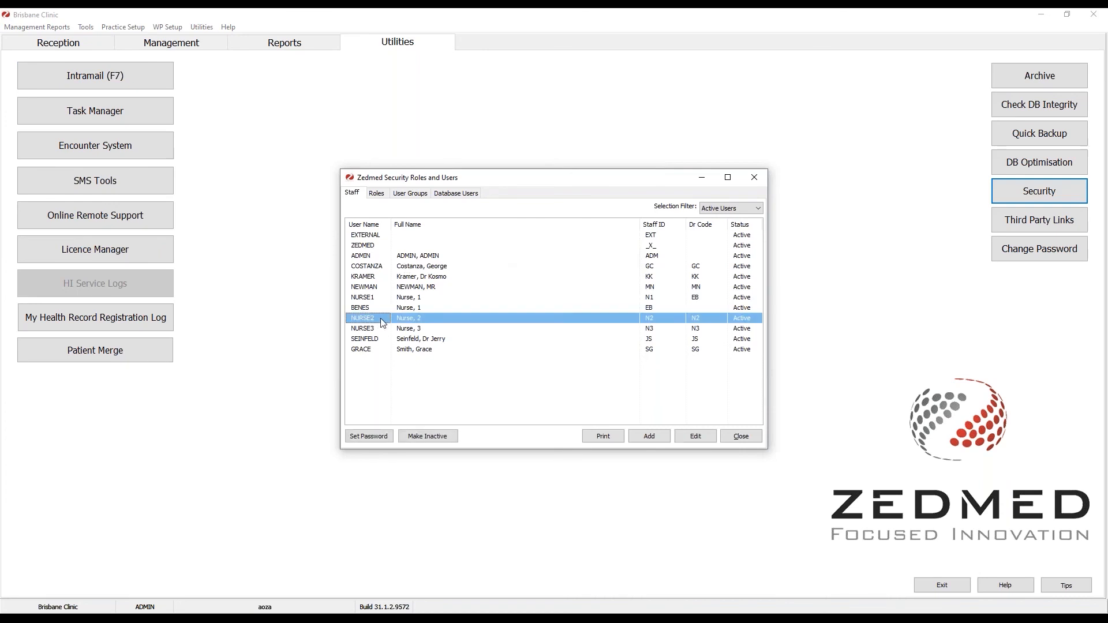
pyautogui.click(709, 438)
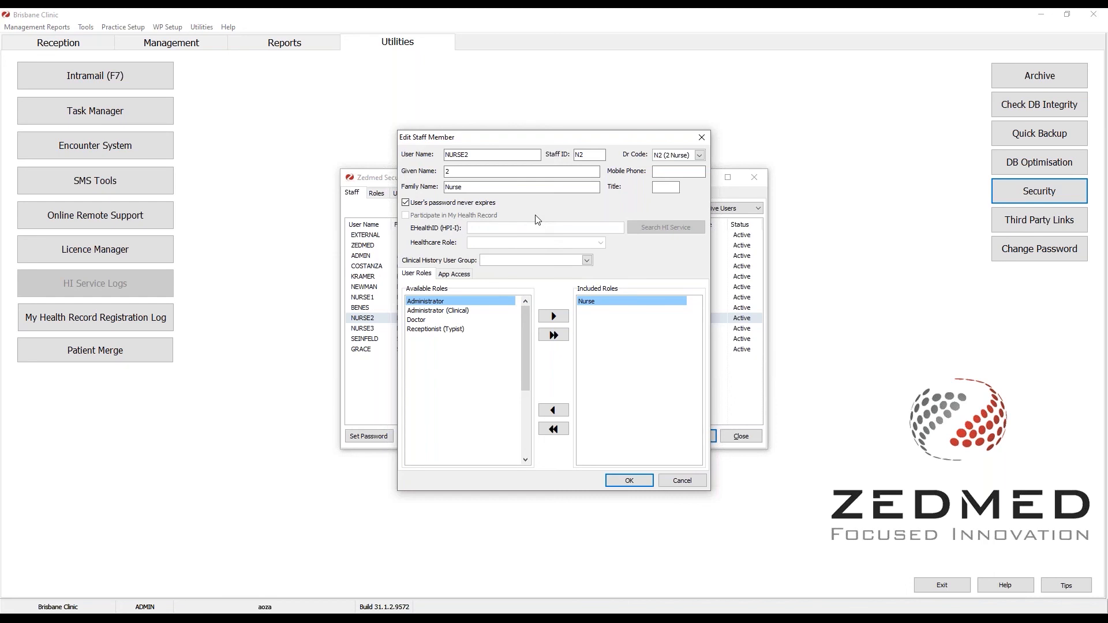
pyautogui.click(695, 480)
pyautogui.click(741, 437)
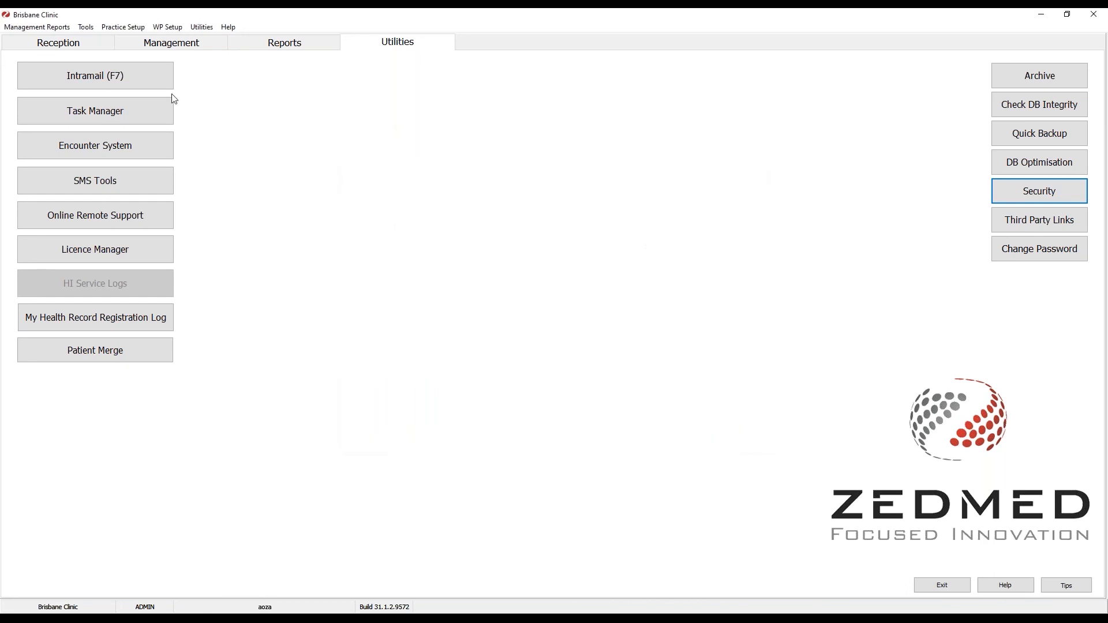
# Search patients for 'bana', open the first match and view its empty eHealth details.
pyautogui.click(92, 44)
pyautogui.click(87, 70)
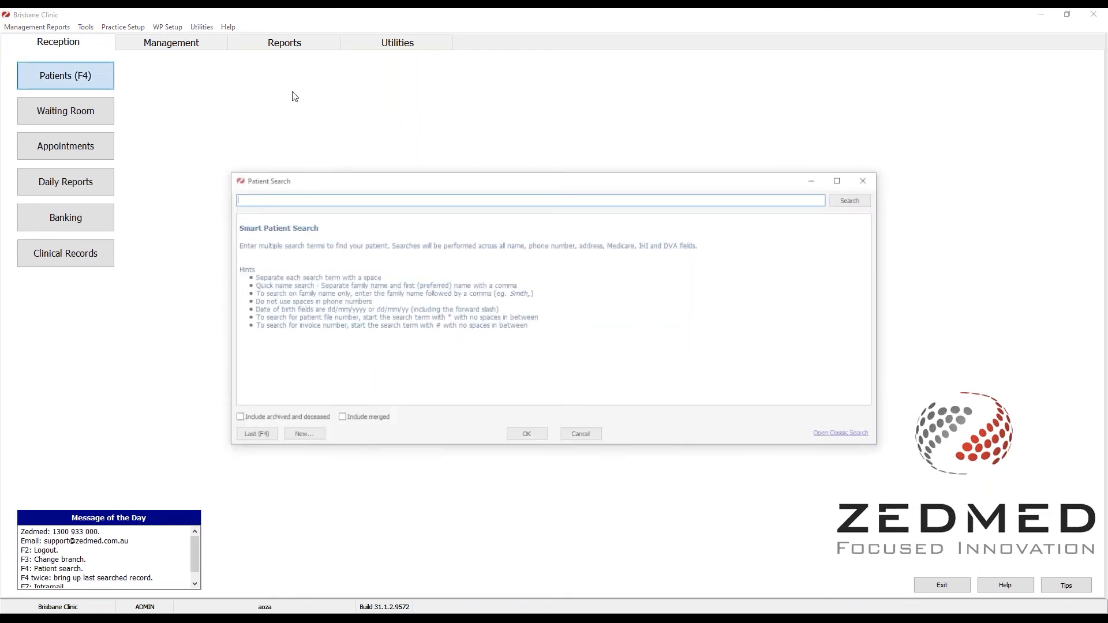
pyautogui.write('bana')
pyautogui.press('Return')
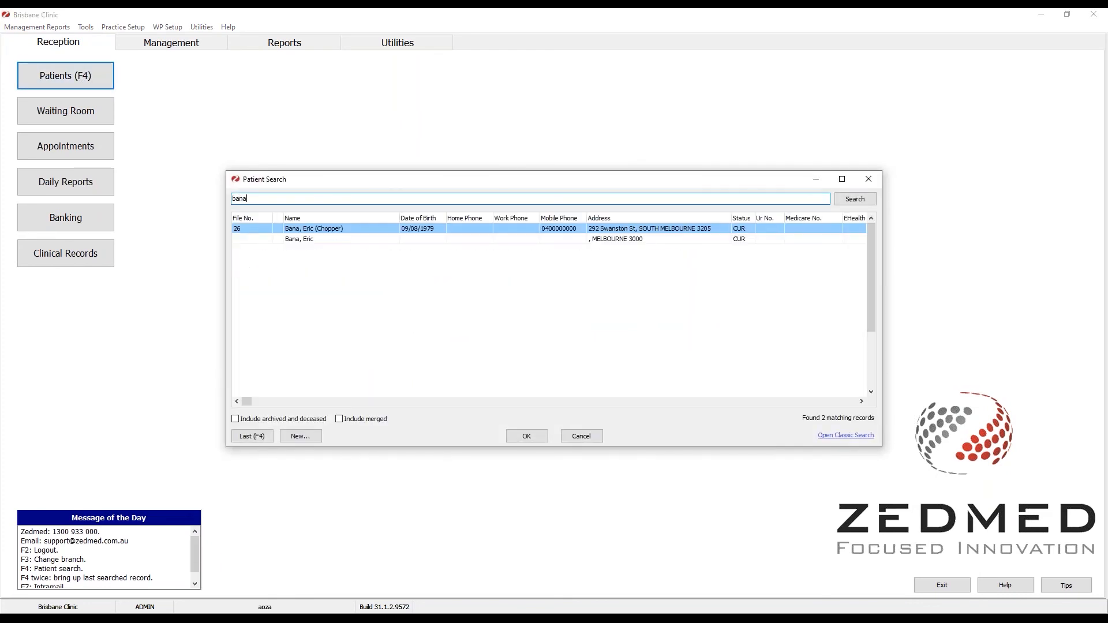
pyautogui.doubleClick(606, 230)
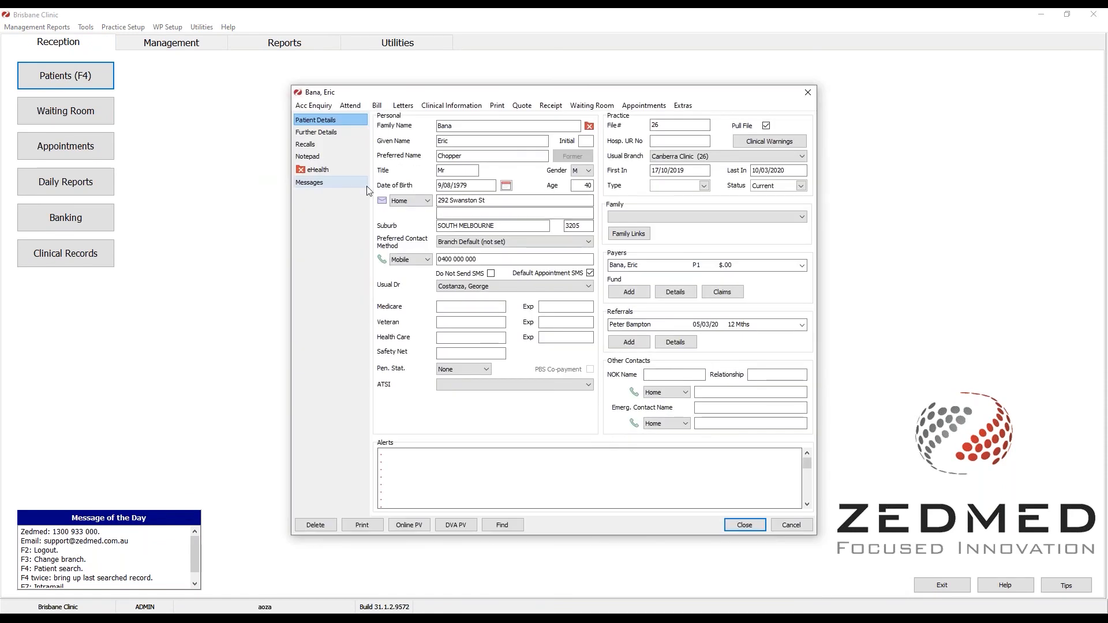
pyautogui.click(336, 169)
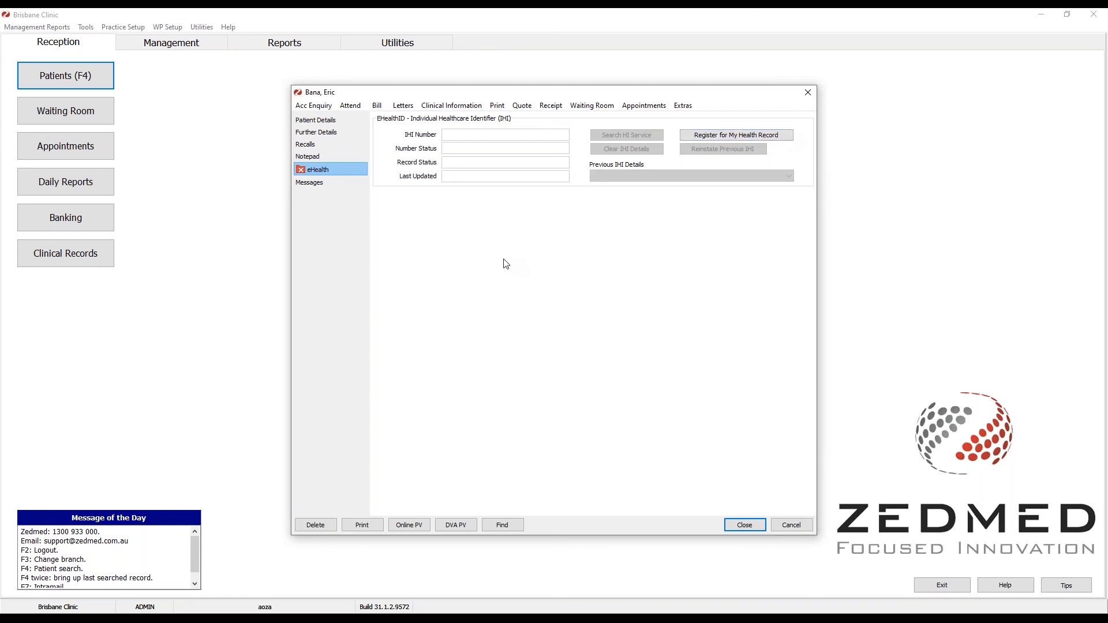
# Return to the Zedmed Clinical encounter by choosing the Lunch & Learn window.
pyautogui.hotkey('alt', 'Tab')
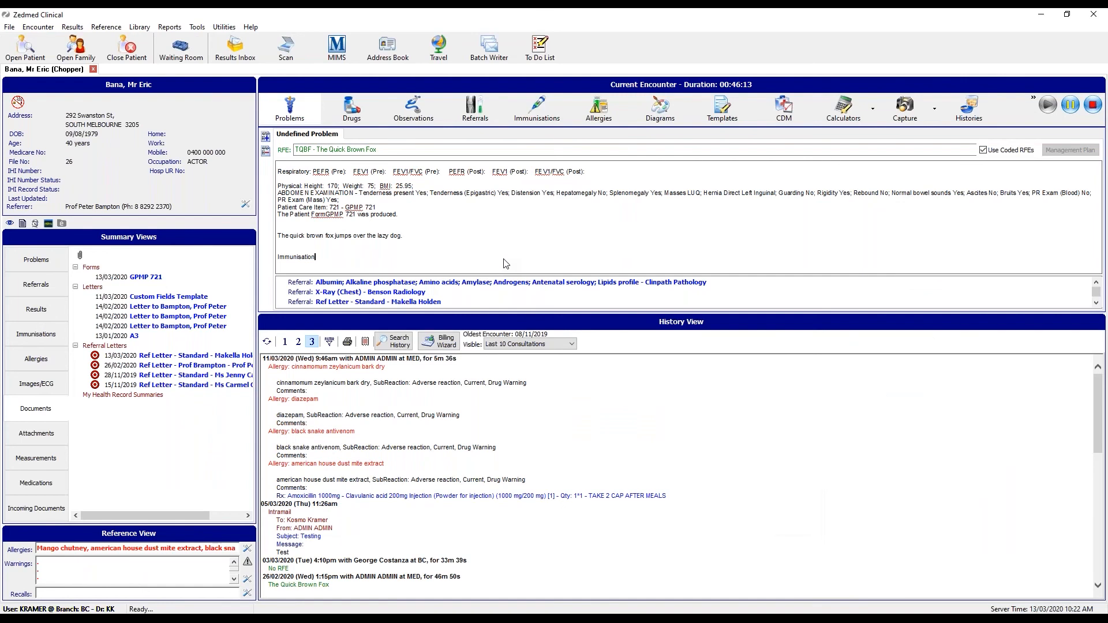
pyautogui.hotkey('alt', 'Tab')
pyautogui.click(762, 220)
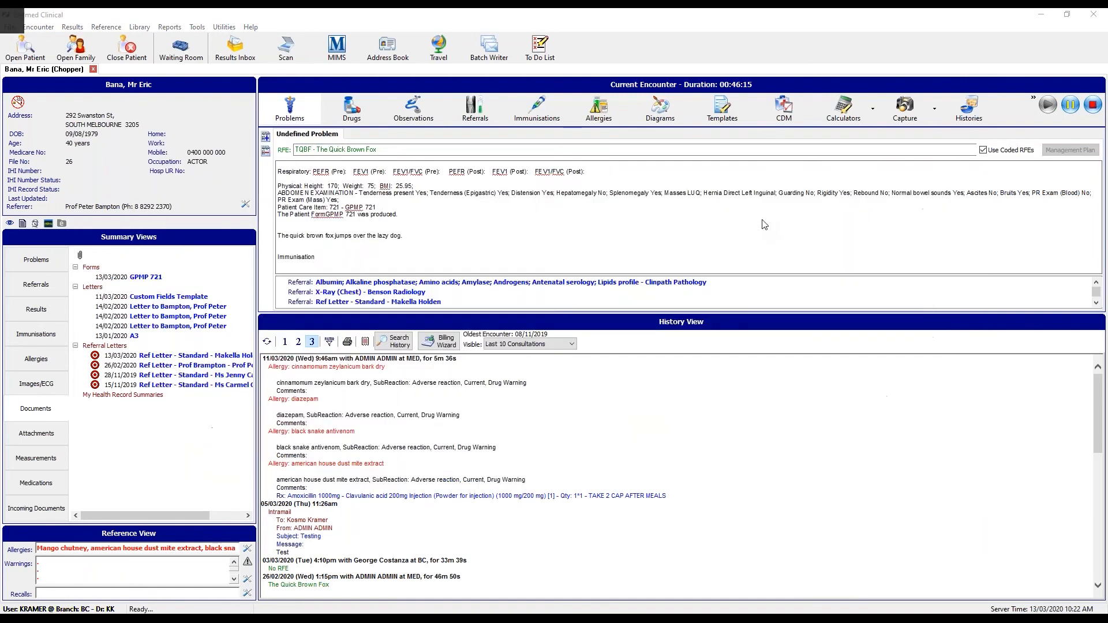